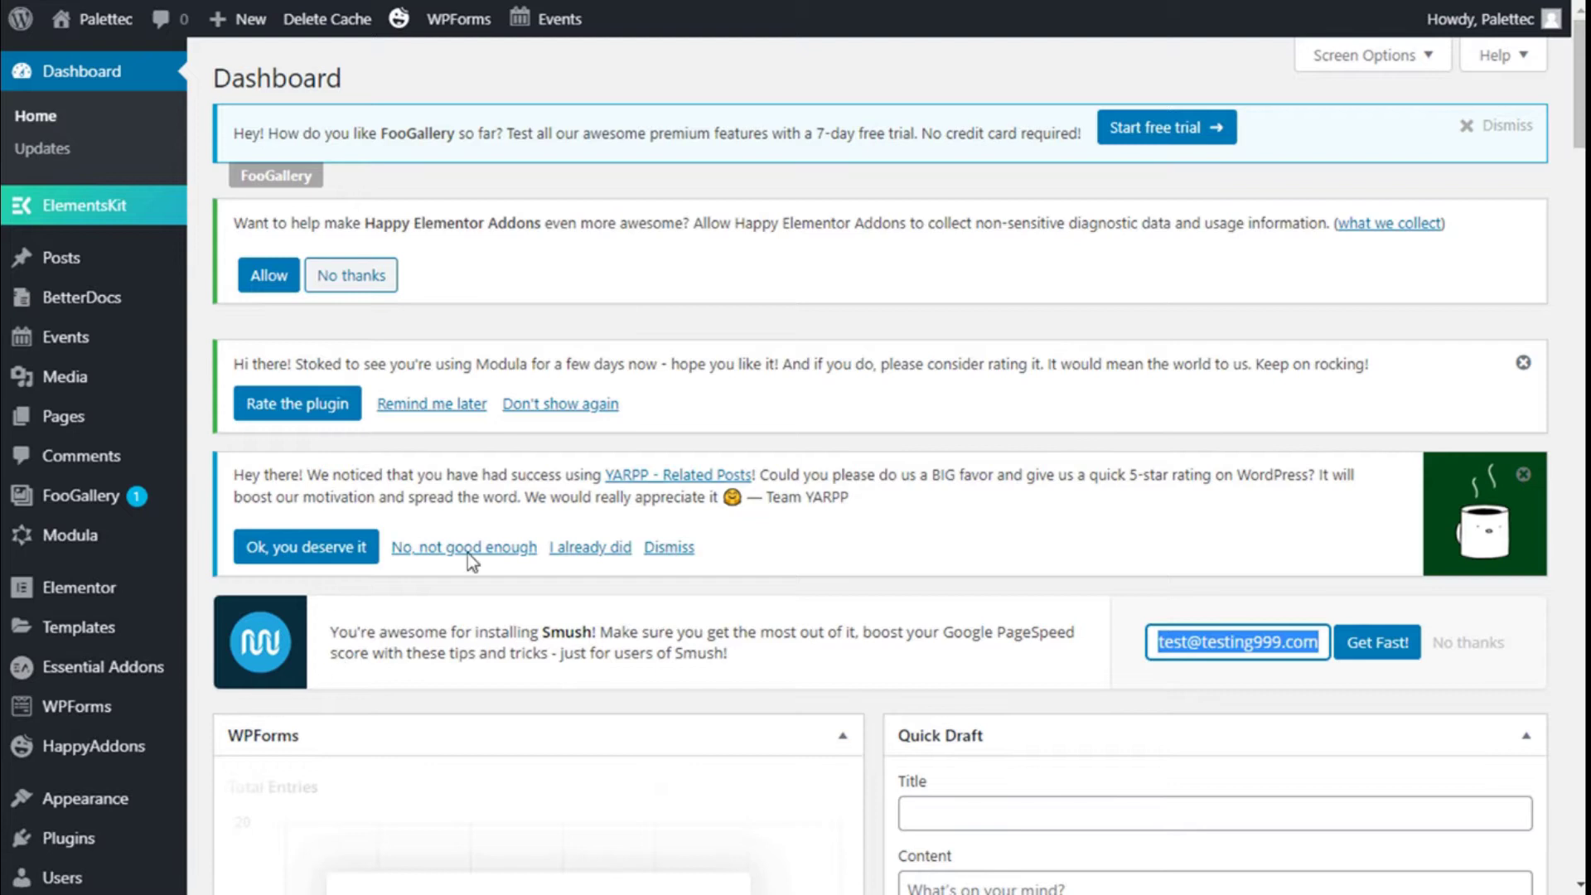
Open the Add Plugins page from the Plugins menu in the admin sidebar.
scroll(646, 439, down, 1)
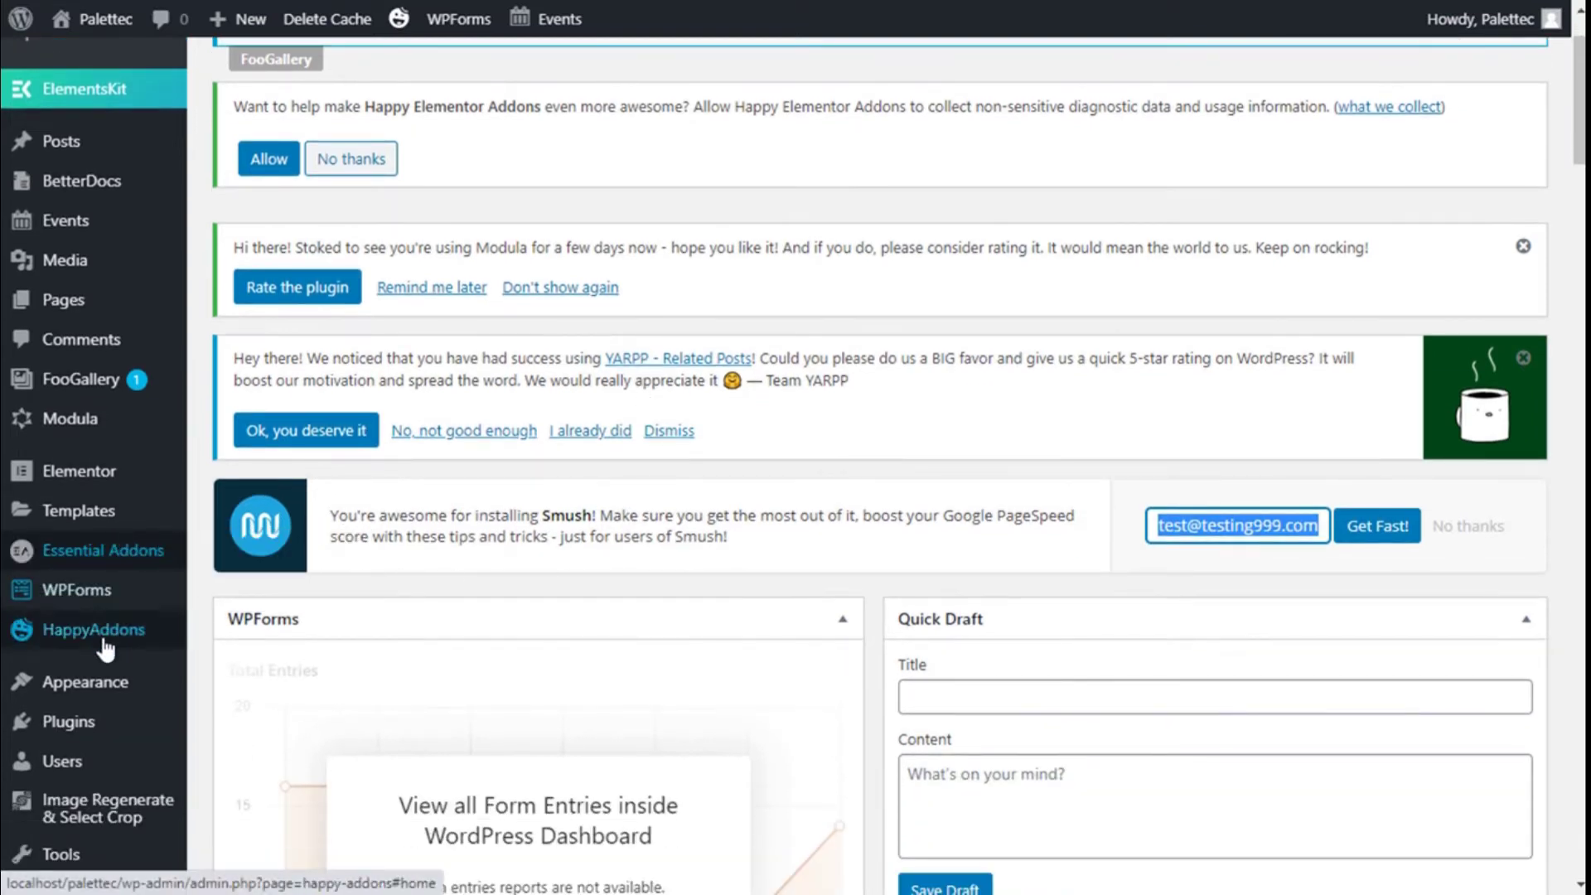
mouse_move(100, 721)
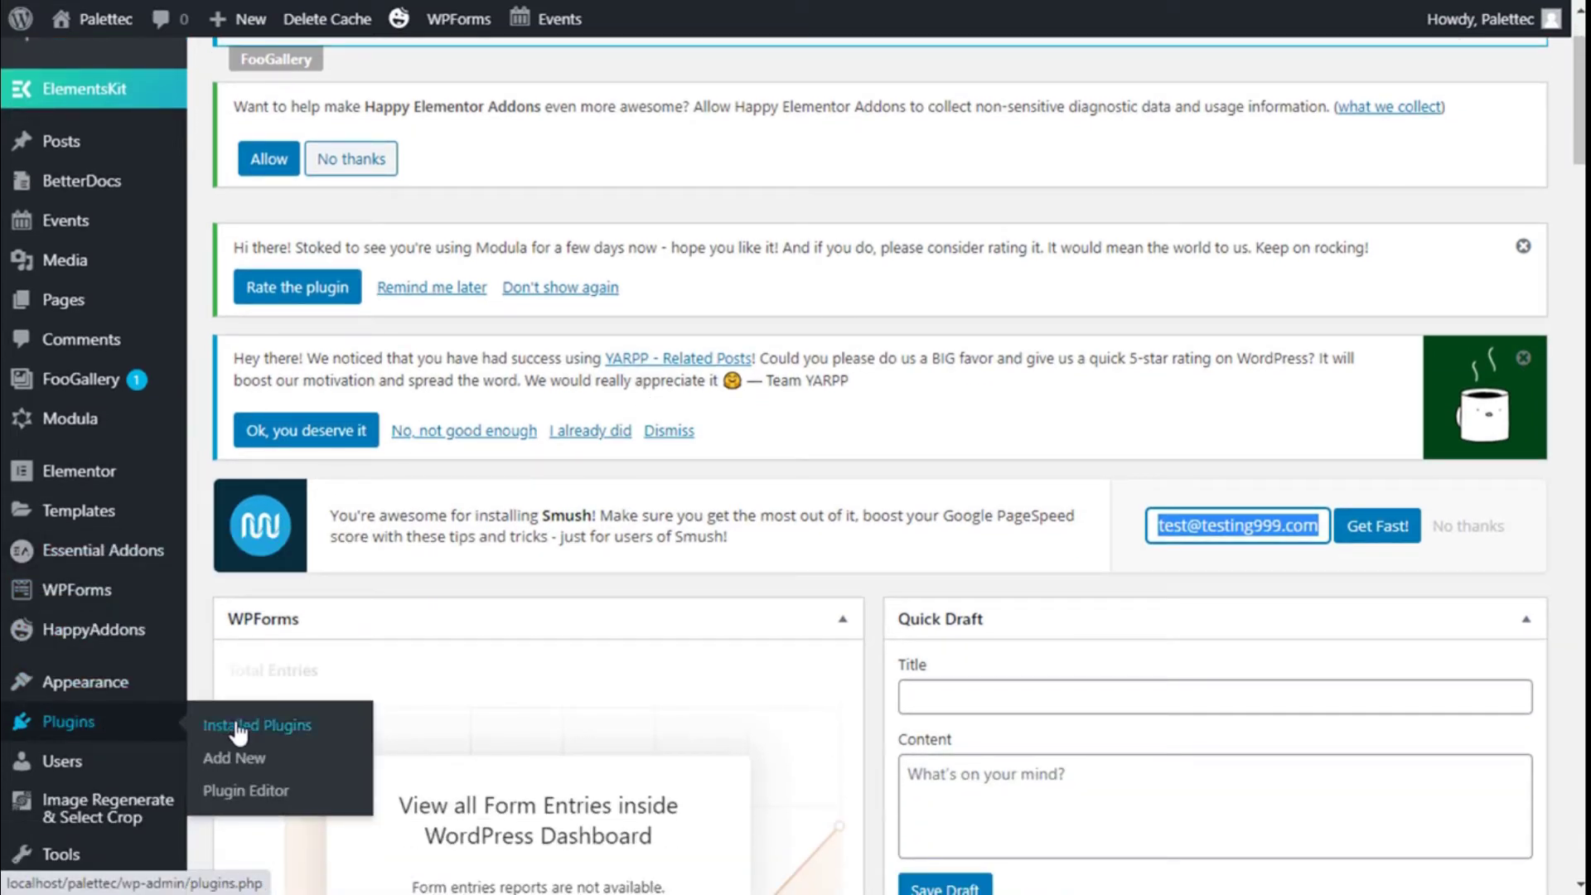
click(241, 757)
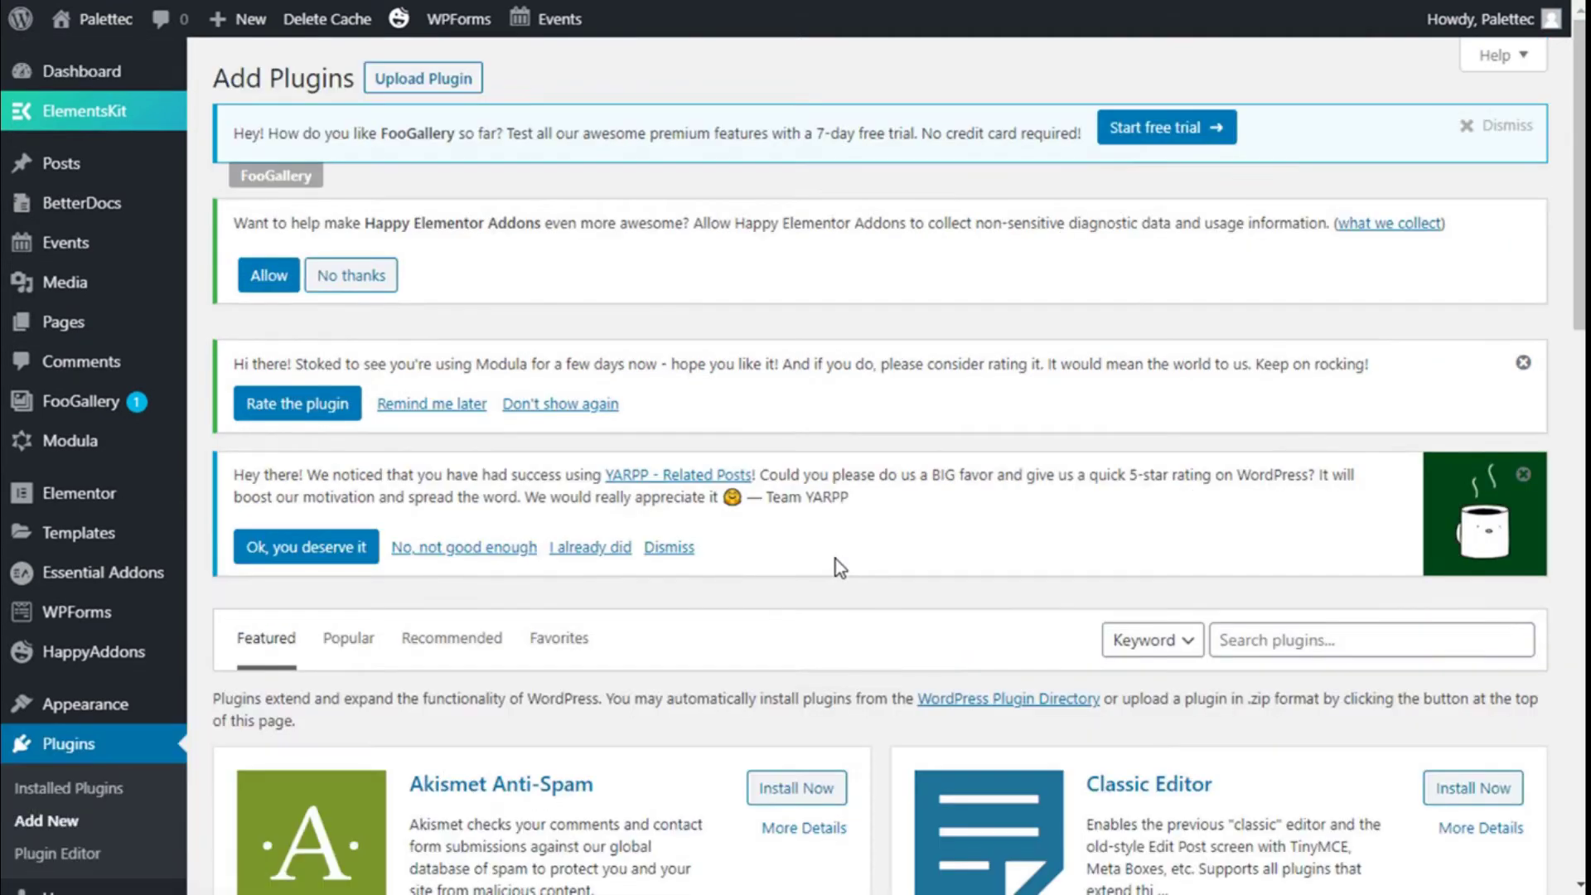
Search plugins for 'user', then install and activate User Registration by WPEverest.
scroll(837, 561, down, 3)
click(1296, 412)
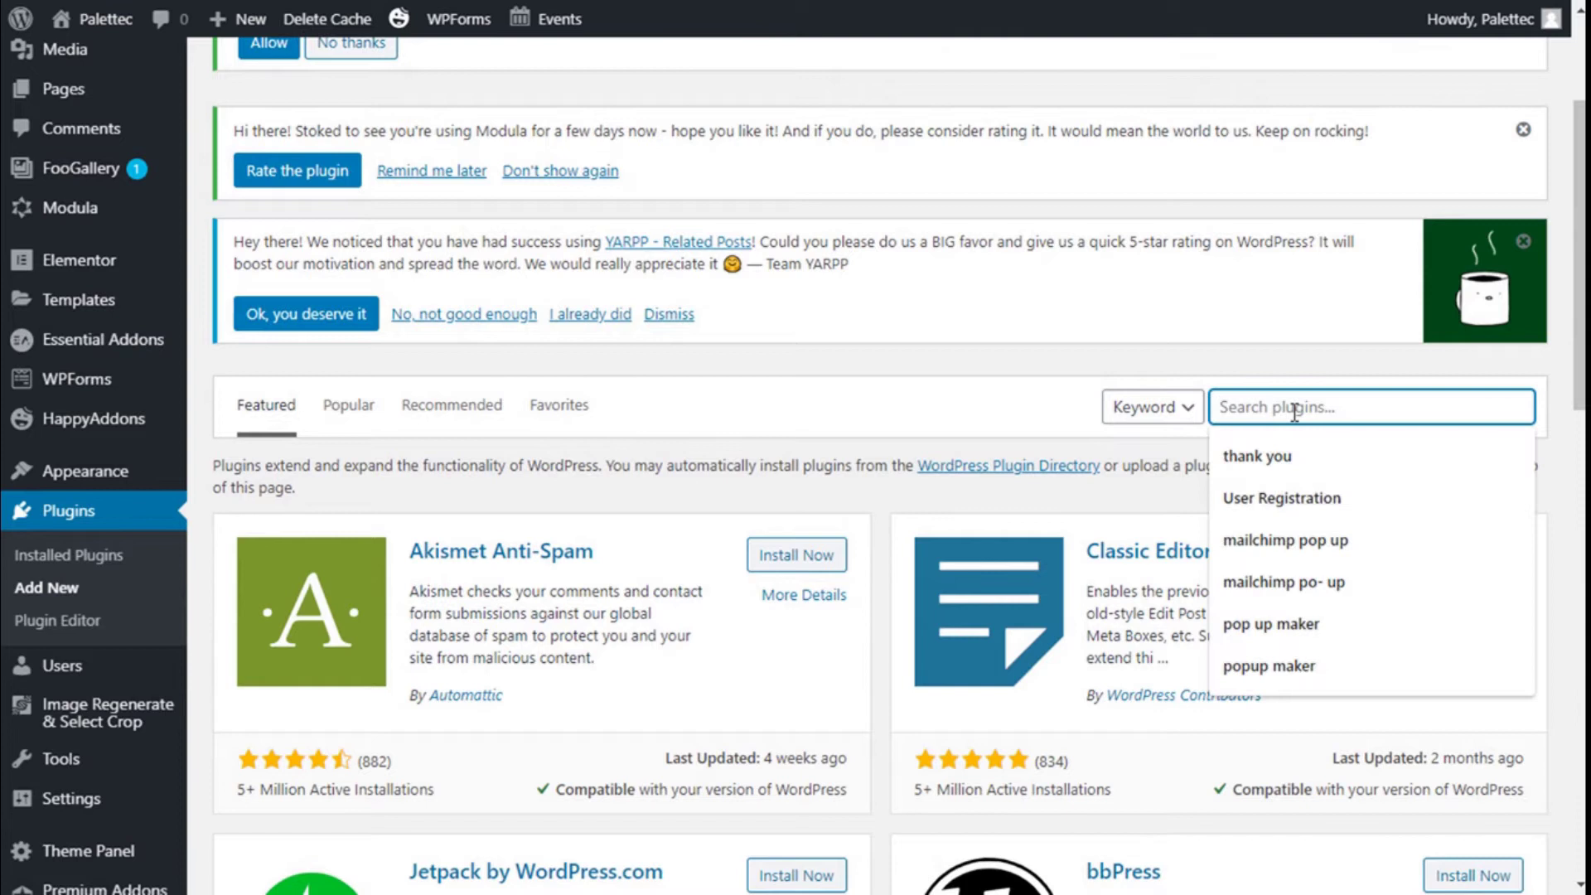
text(user)
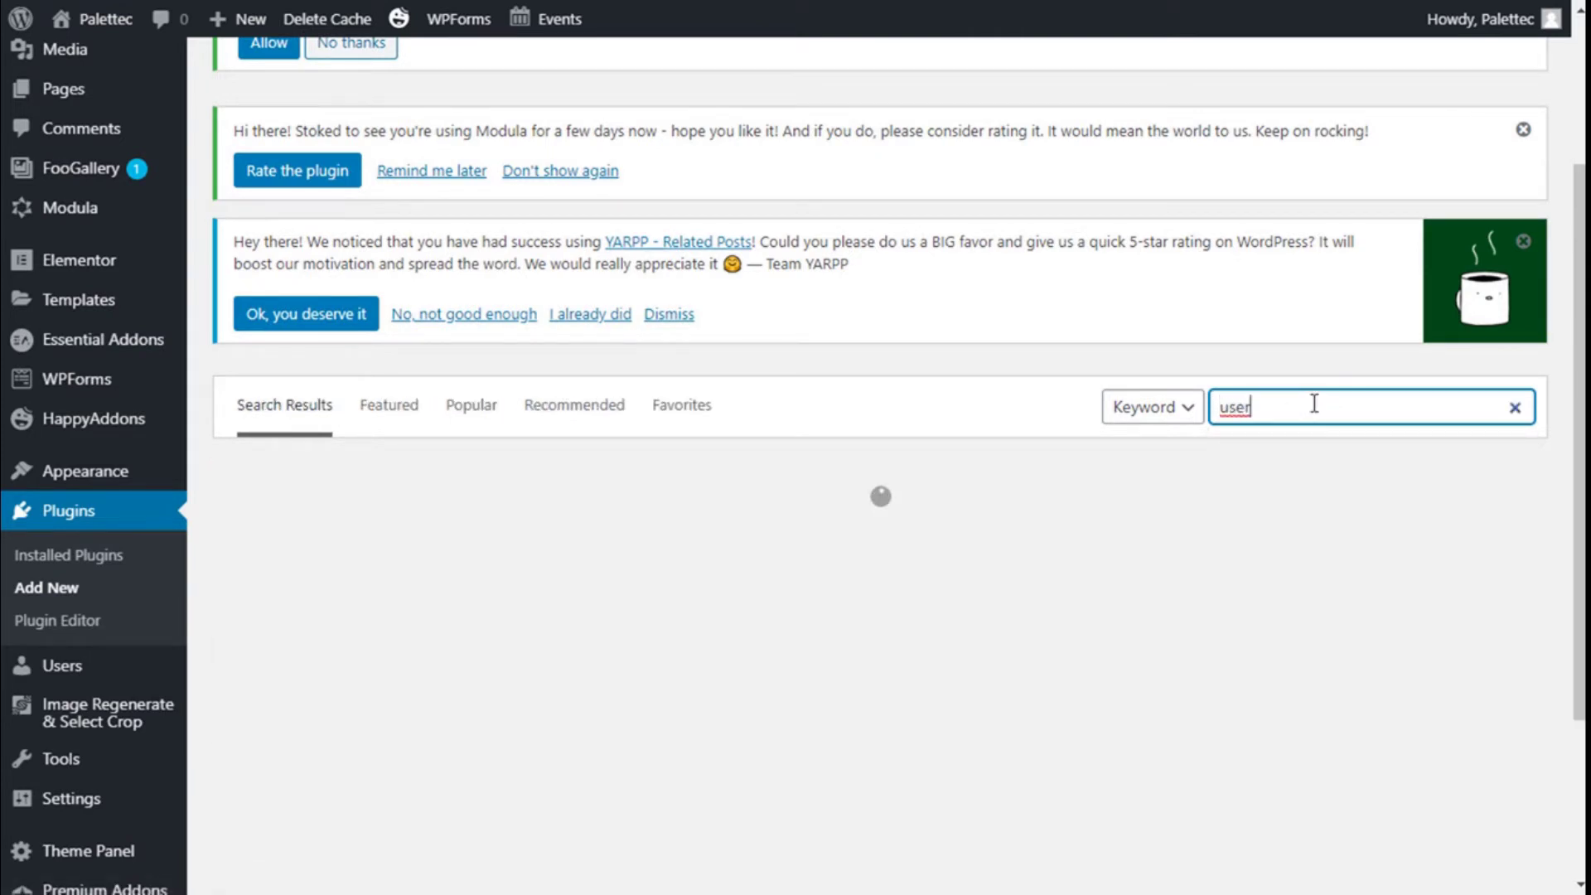
click(1325, 448)
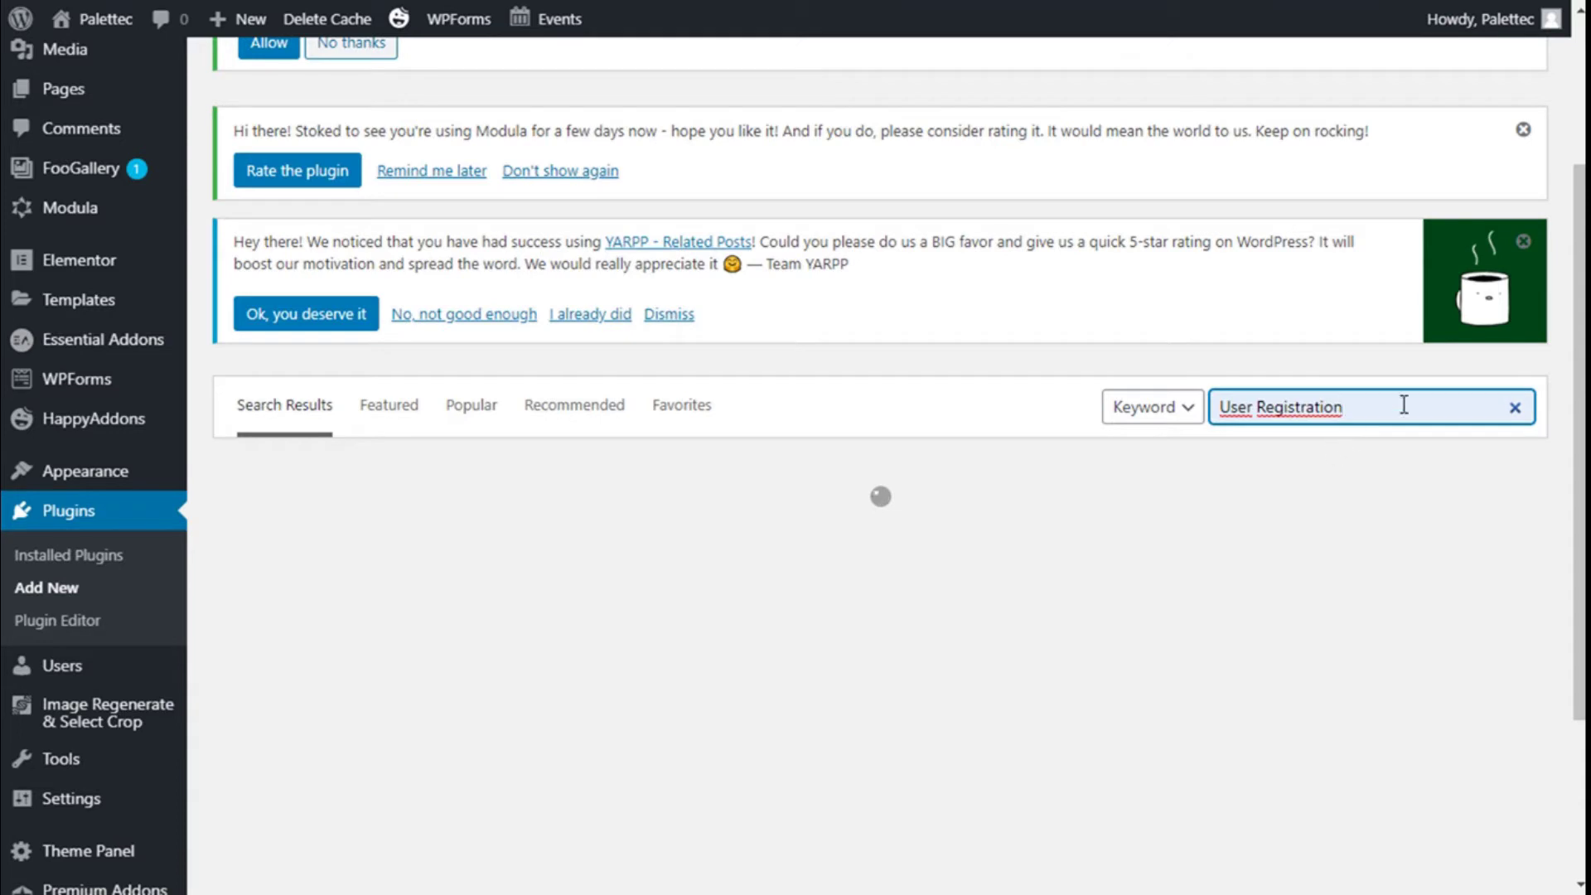
scroll(881, 395, down, 1)
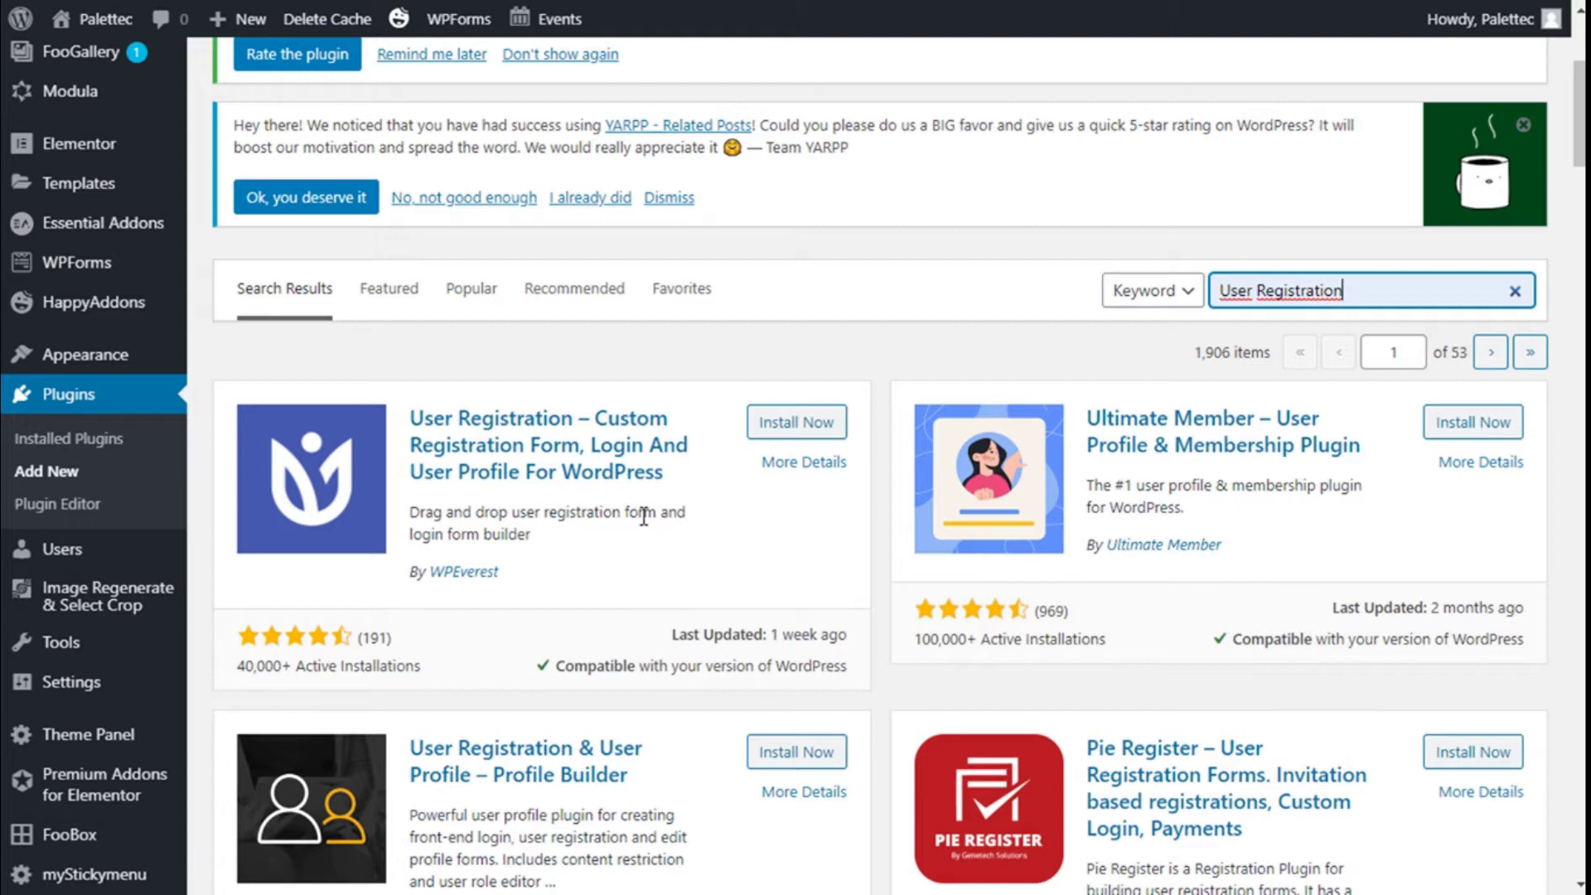
click(780, 425)
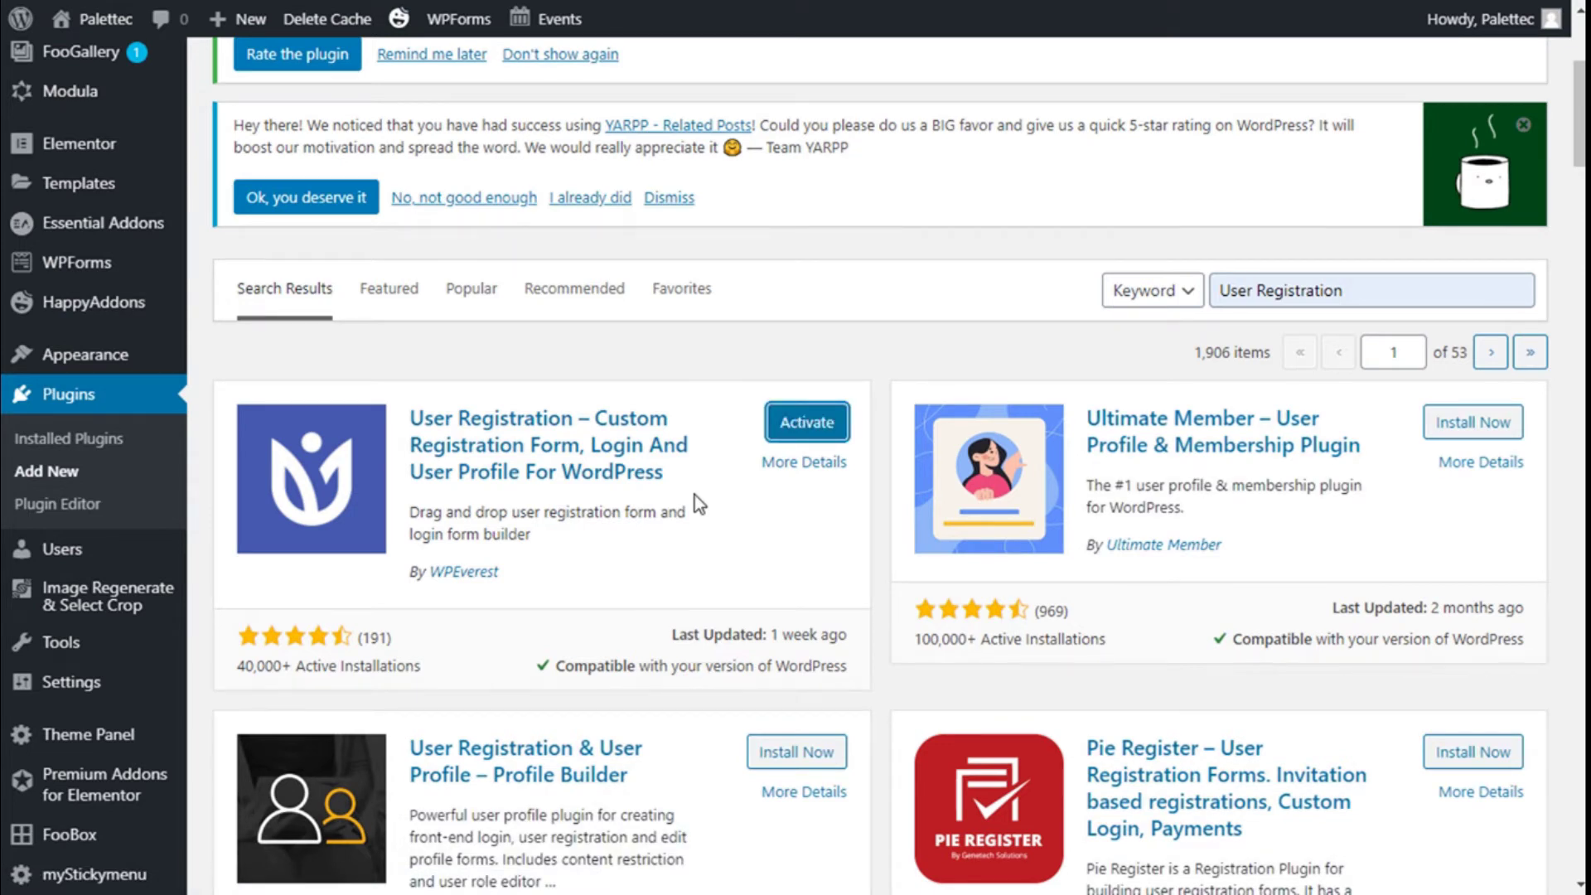
click(789, 435)
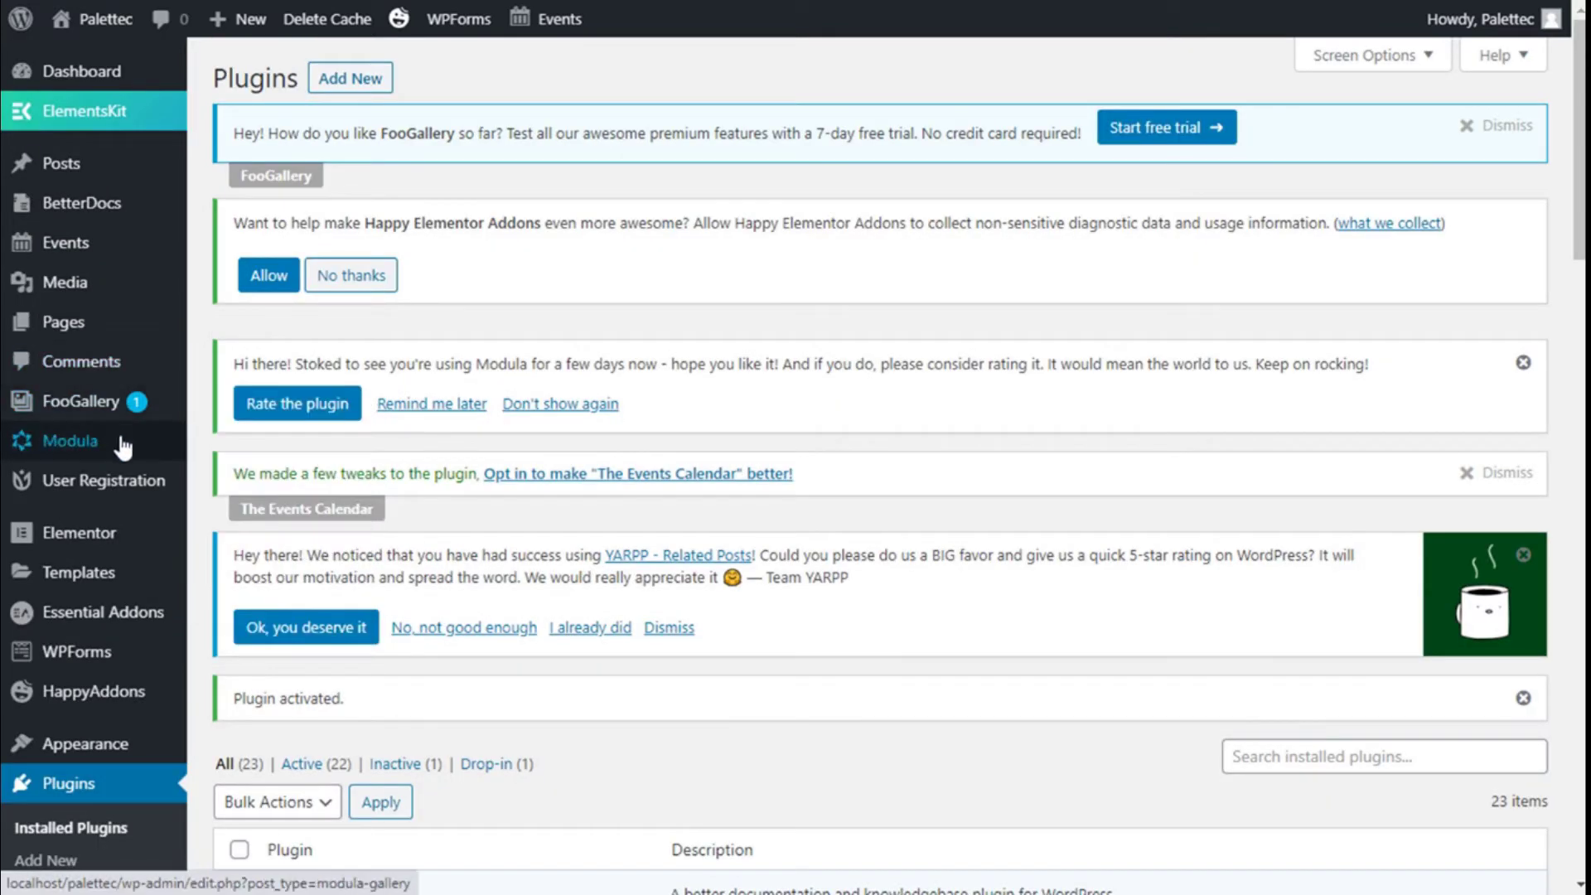
Go to the User Registration plugin's Settings page.
mouse_move(83, 481)
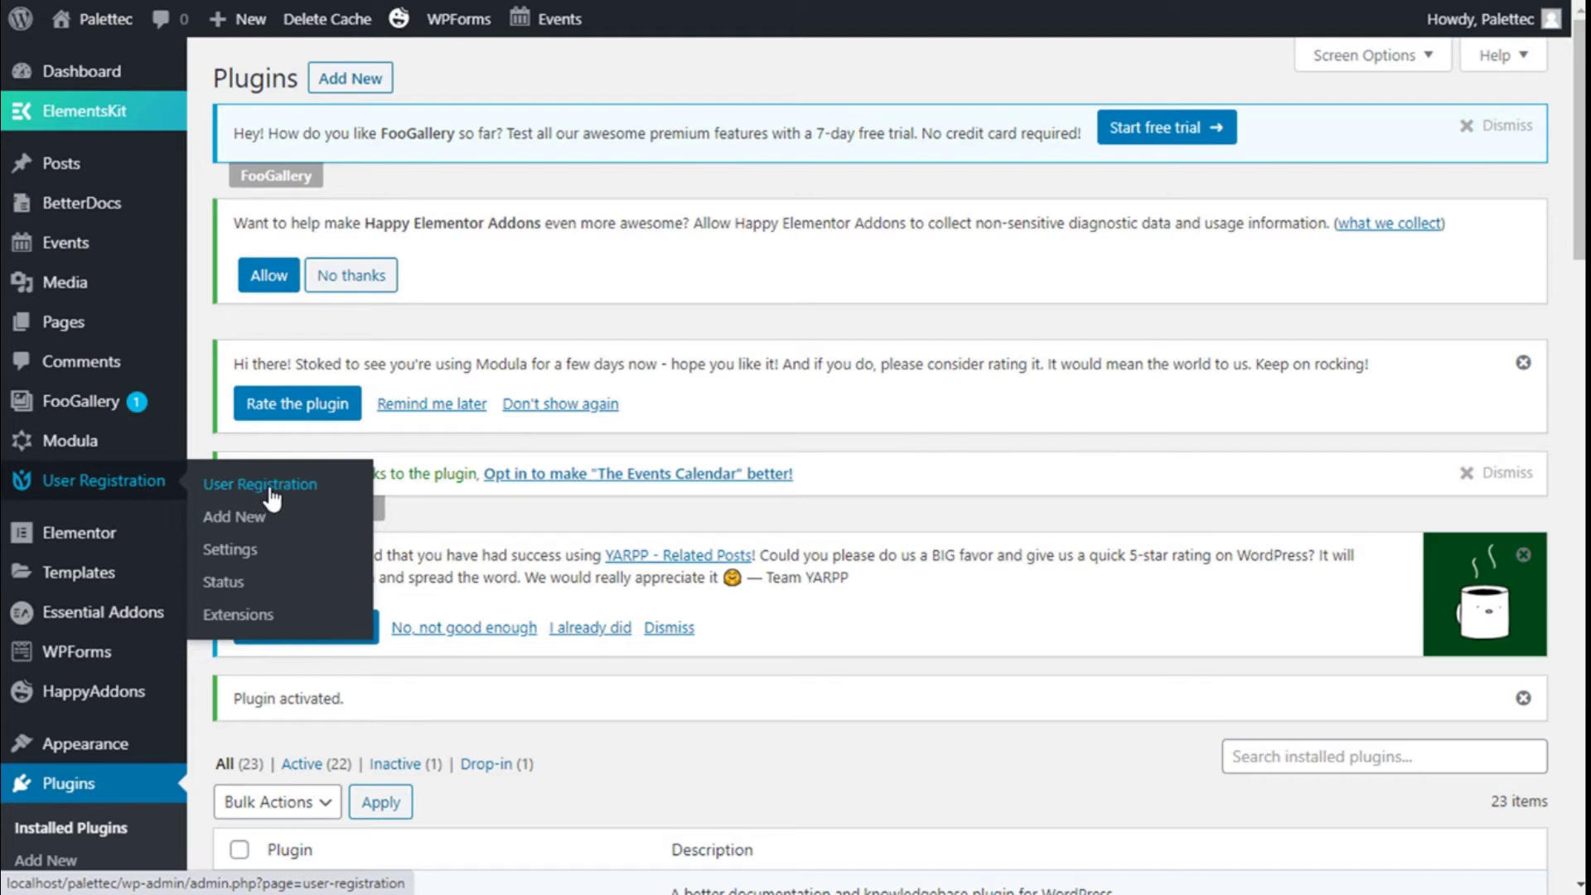
click(236, 552)
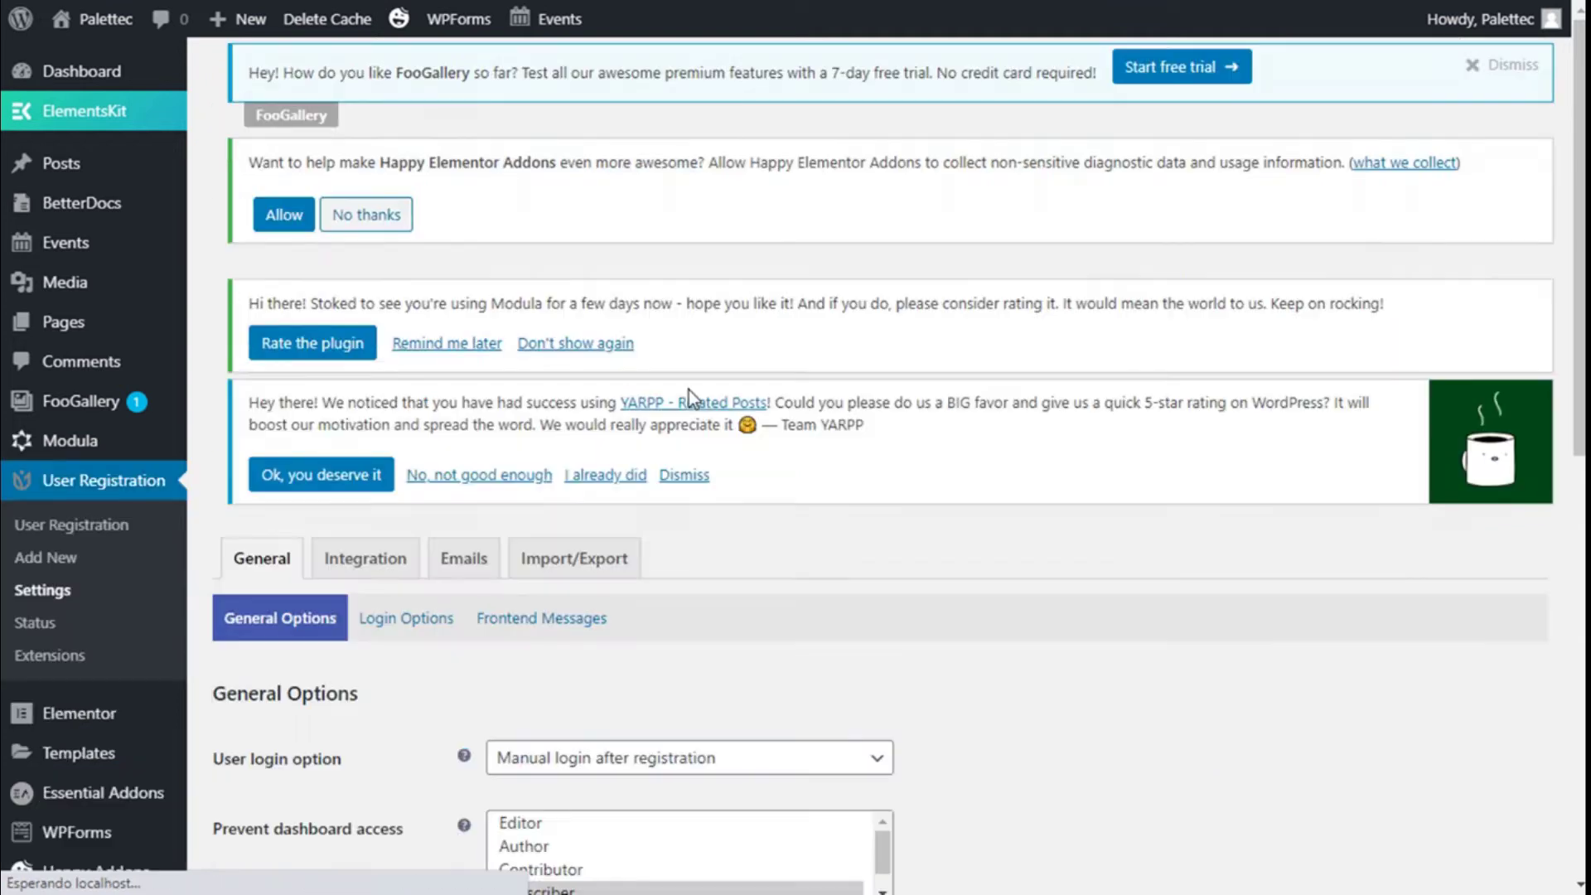
scroll(689, 390, down, 3)
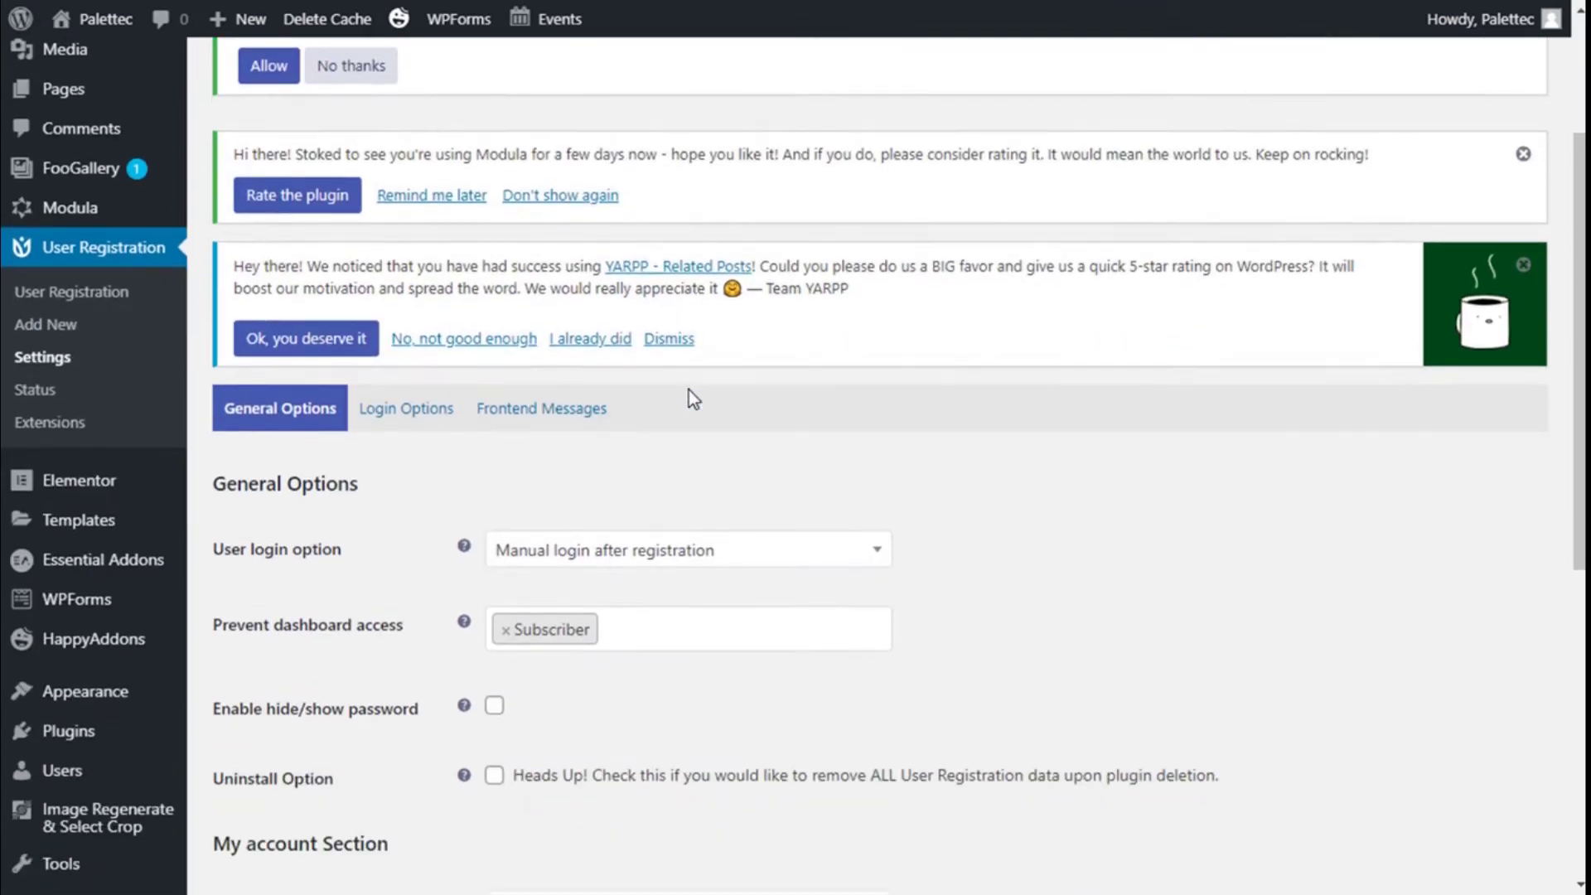
scroll(311, 403, down, 3)
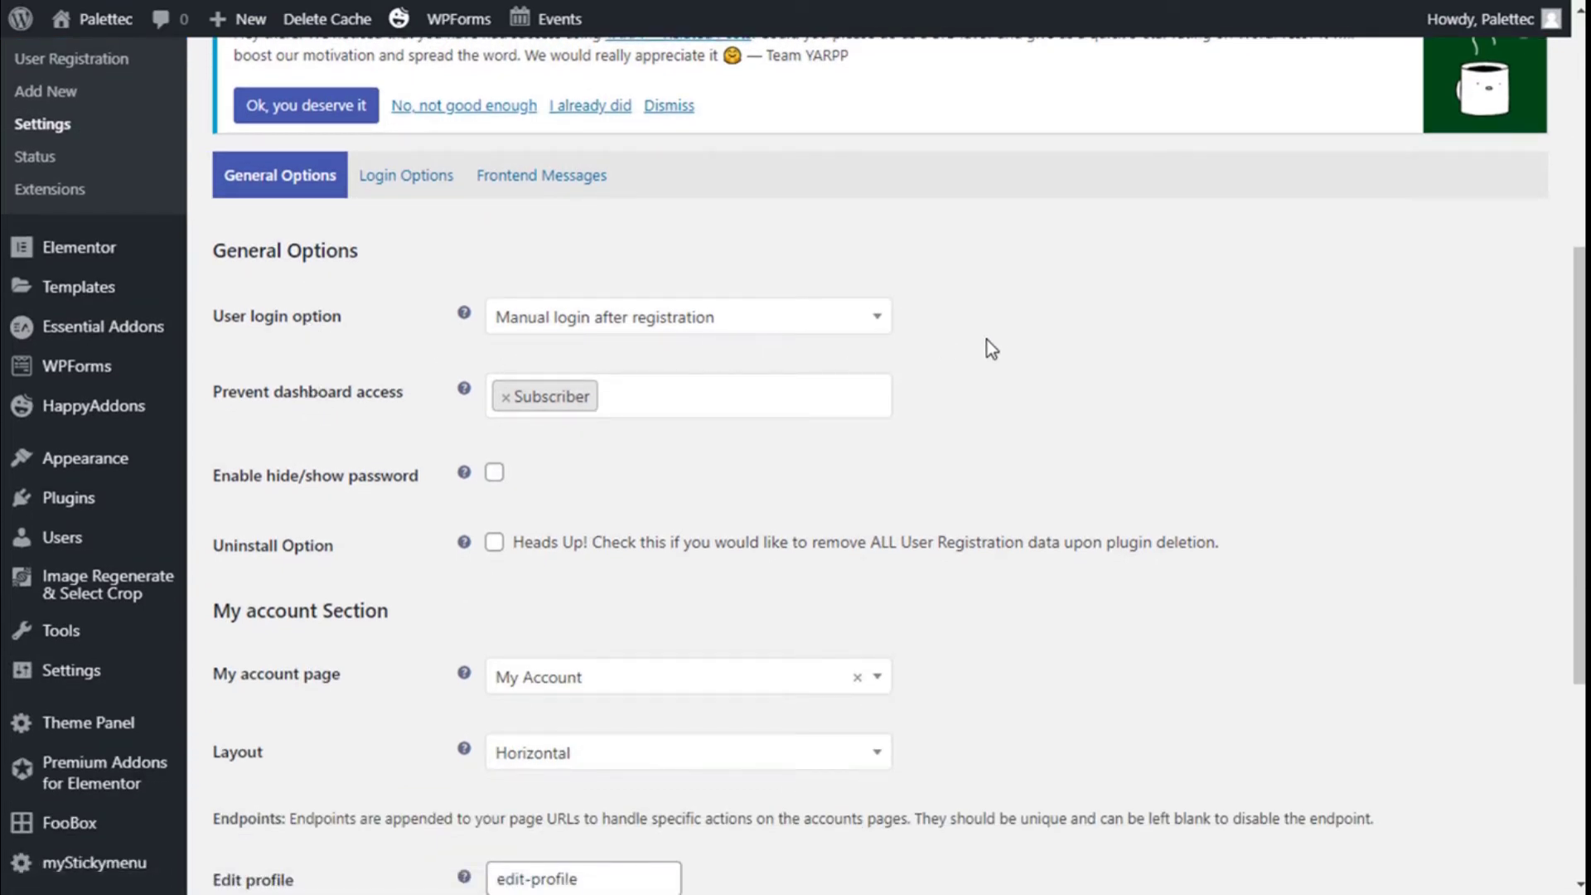
scroll(993, 336, down, 1)
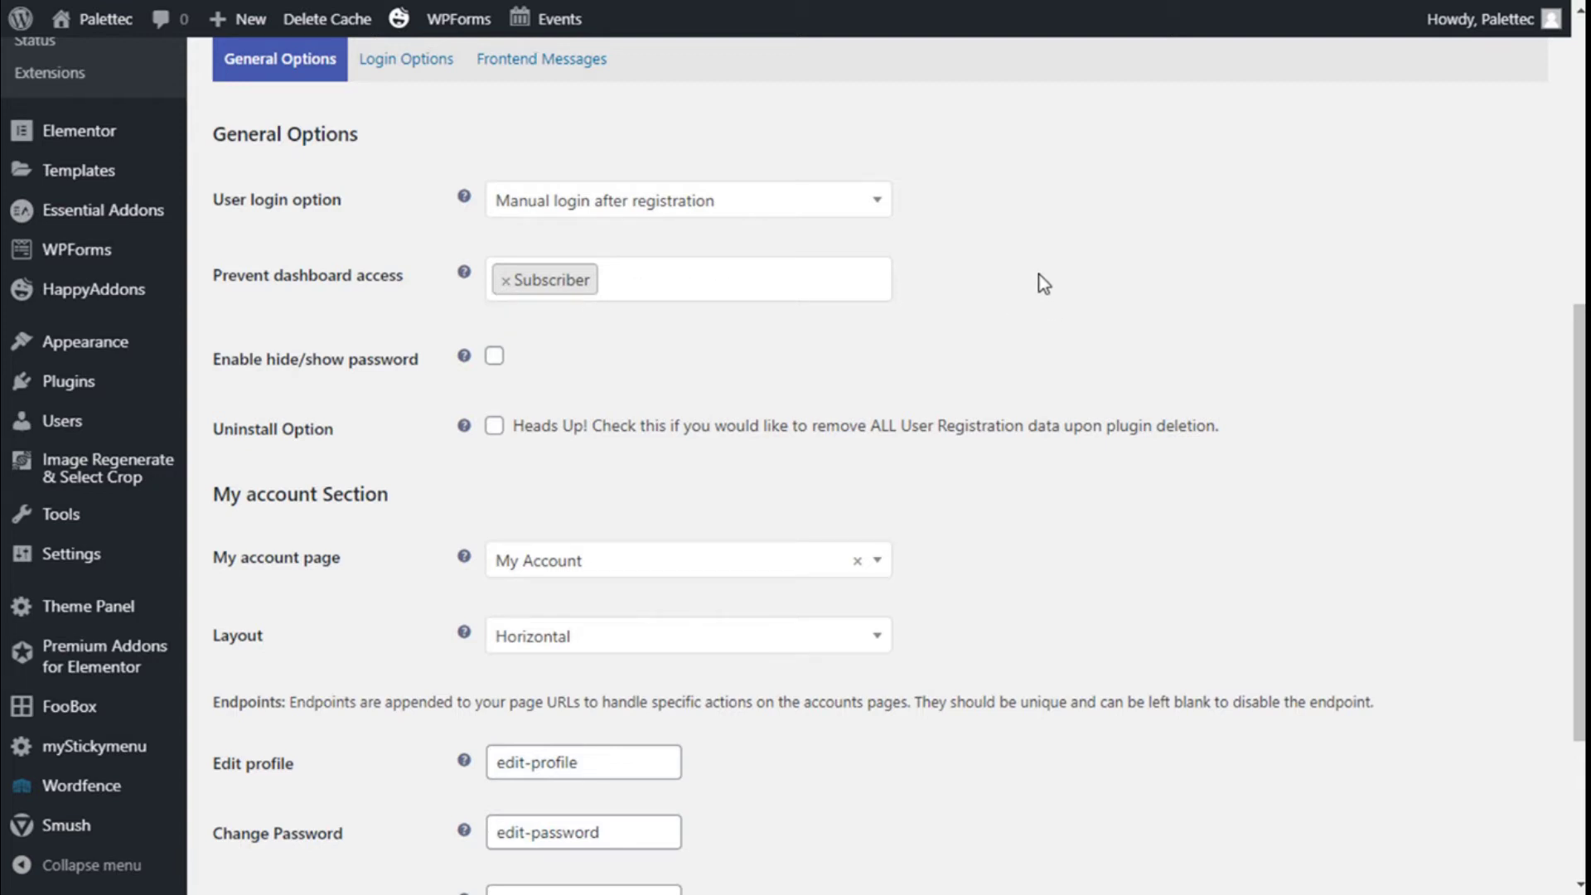
scroll(1039, 275, down, 1)
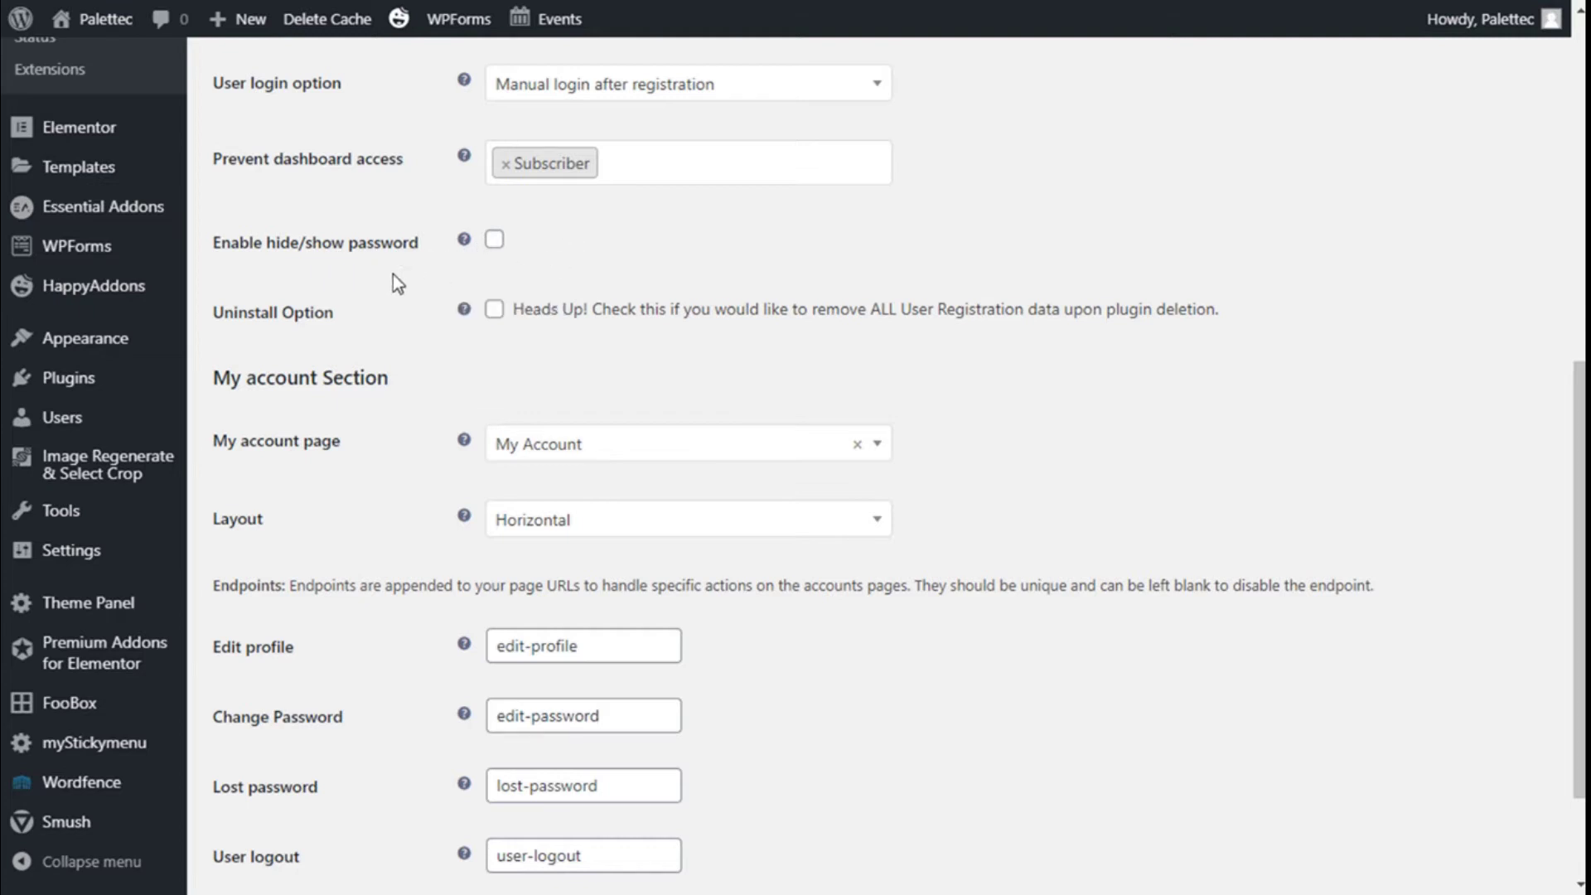
mouse_move(494, 326)
scroll(818, 332, down, 1)
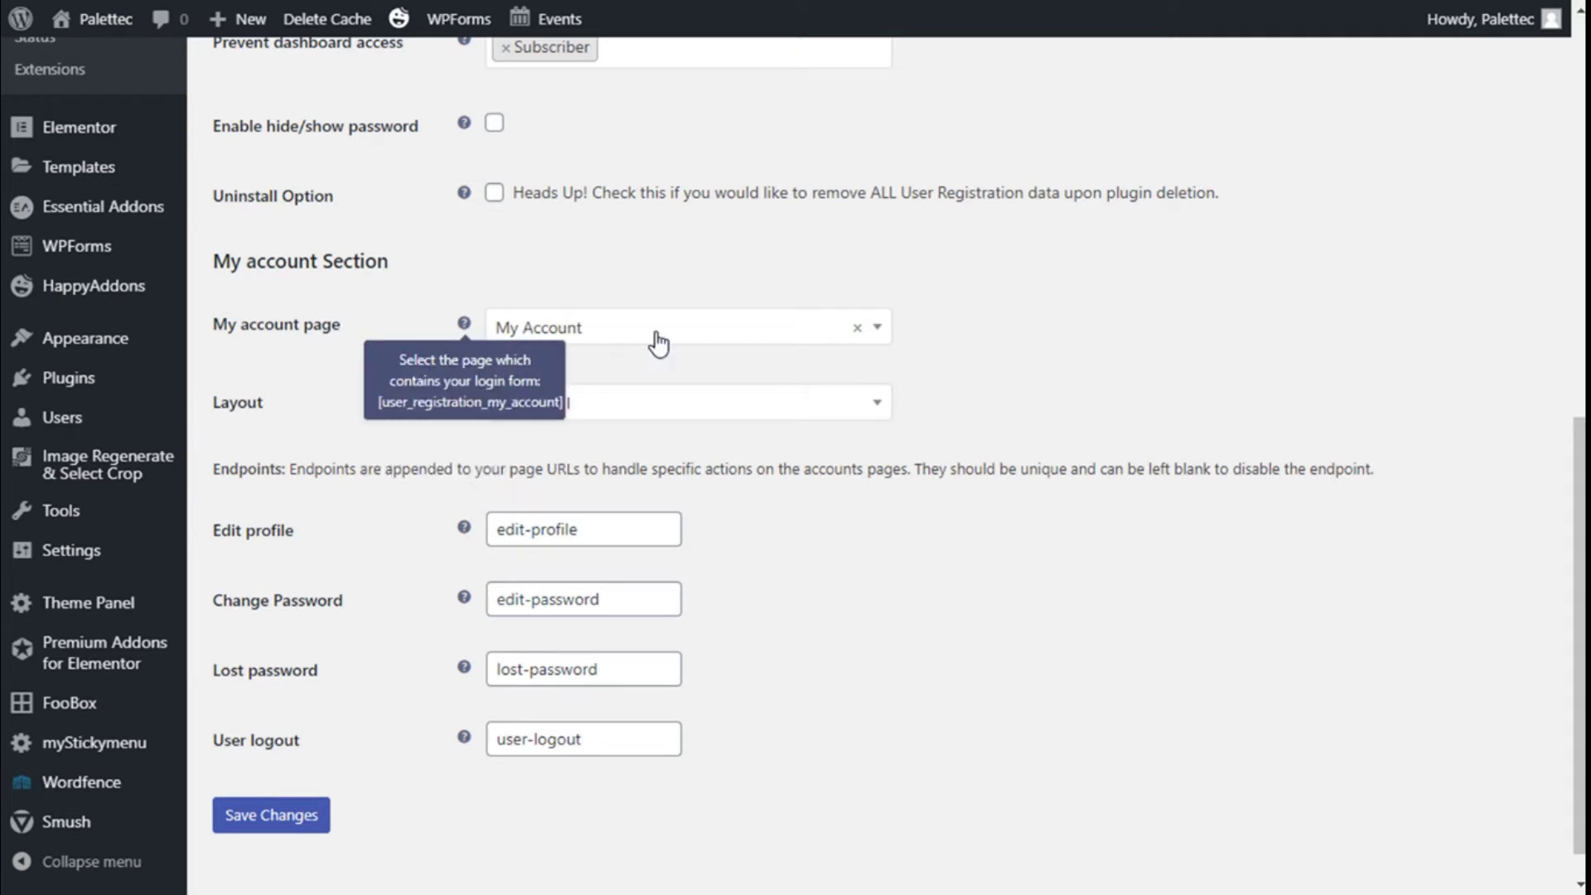
scroll(965, 312, down, 1)
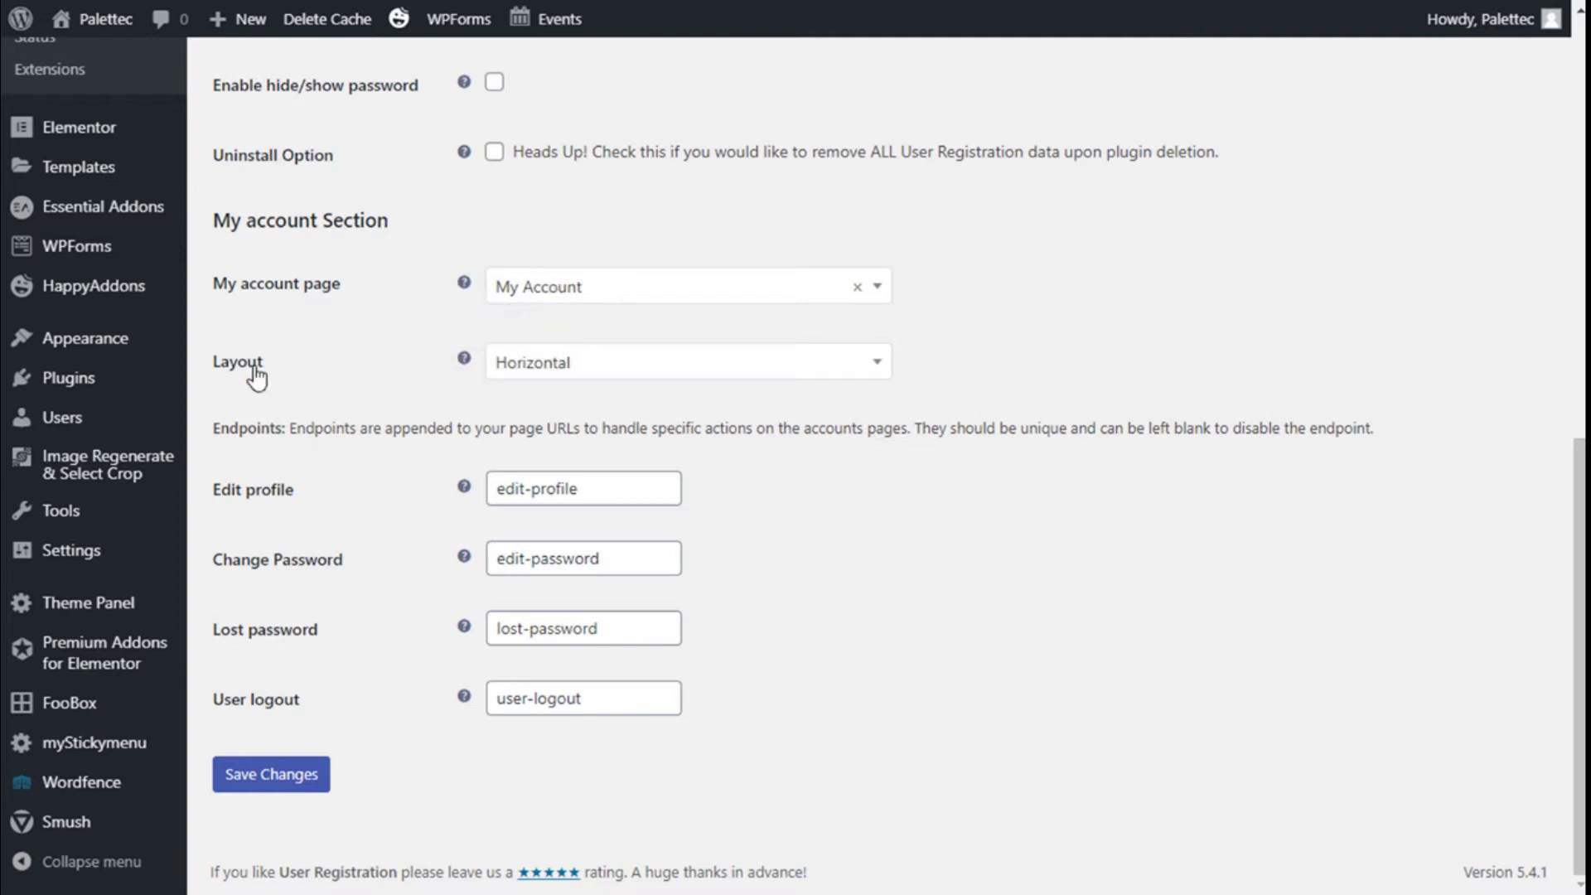
click(606, 373)
click(605, 373)
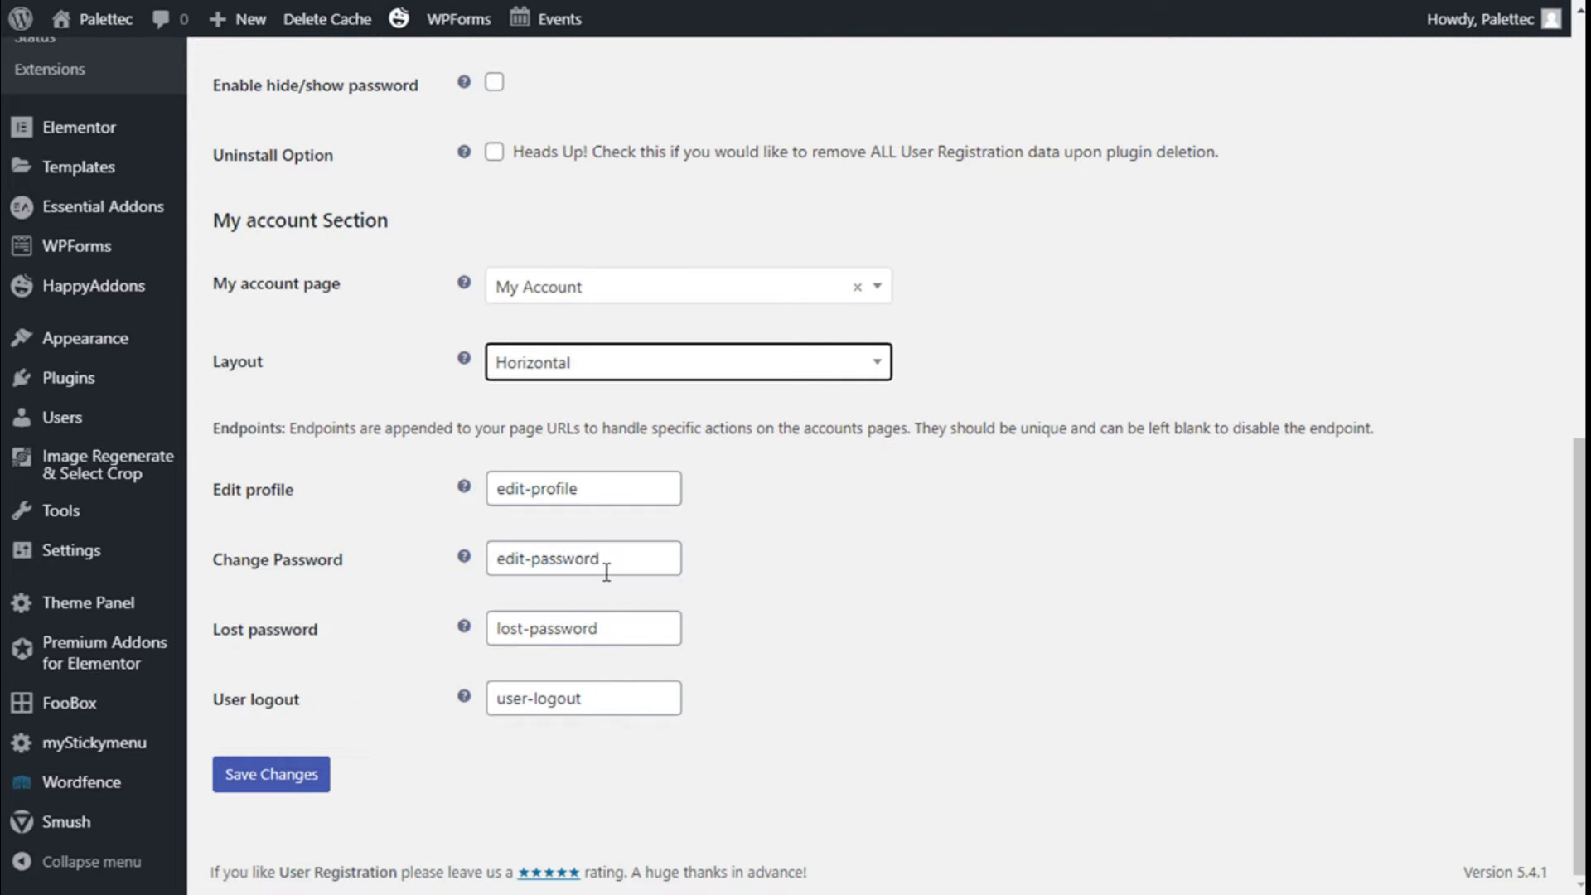
mouse_move(447, 691)
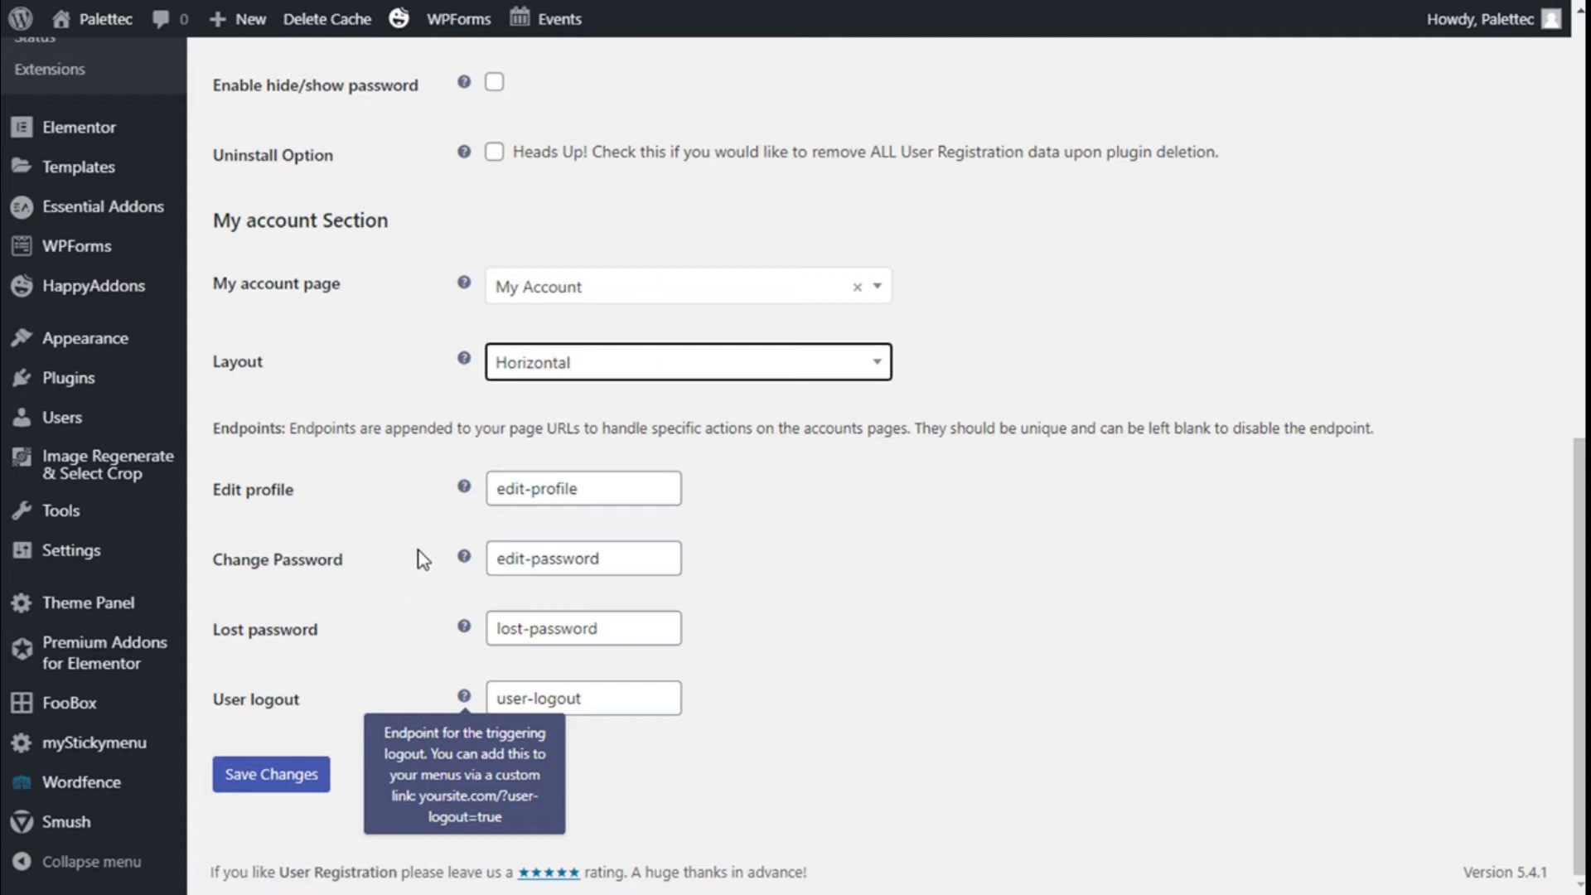
click(784, 573)
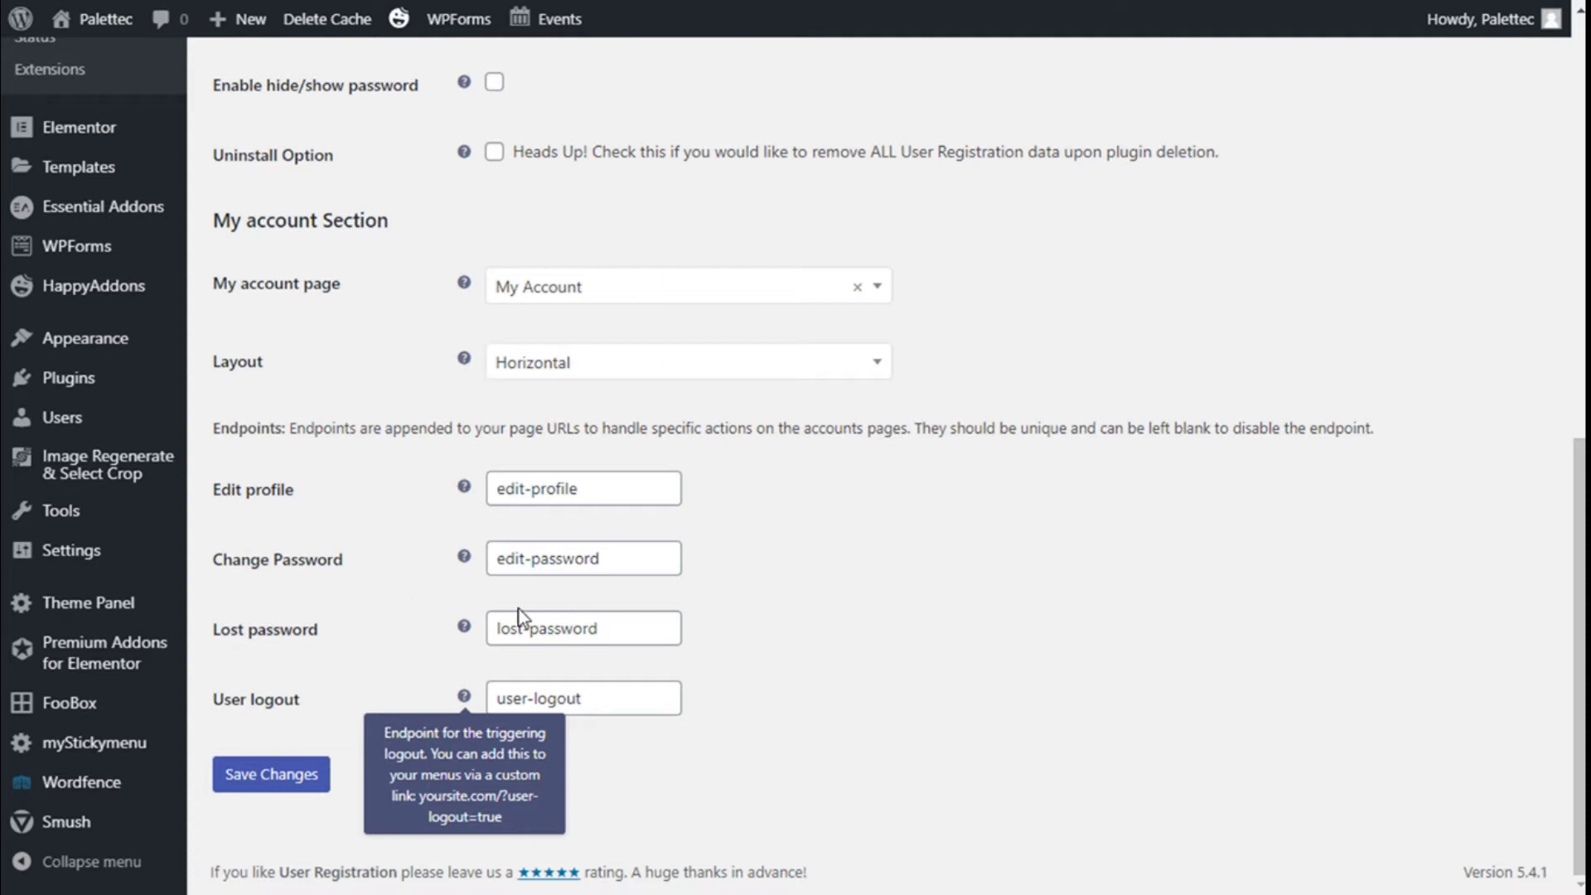
scroll(858, 590, up, 7)
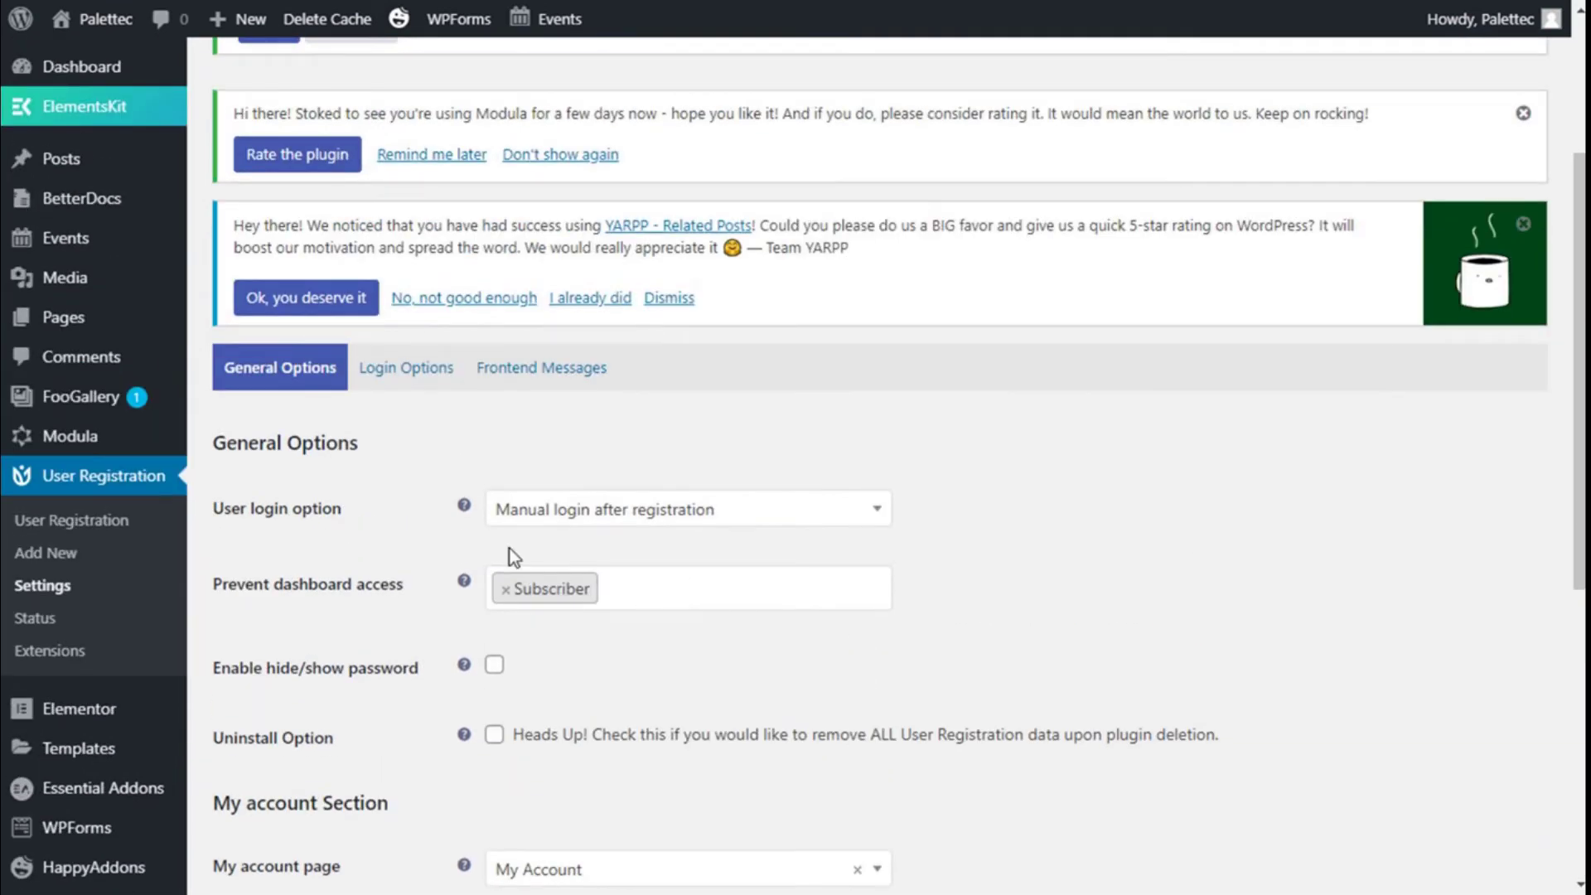
Review the Login Options tab, keeping the Default form template, remember me and lost password.
click(402, 369)
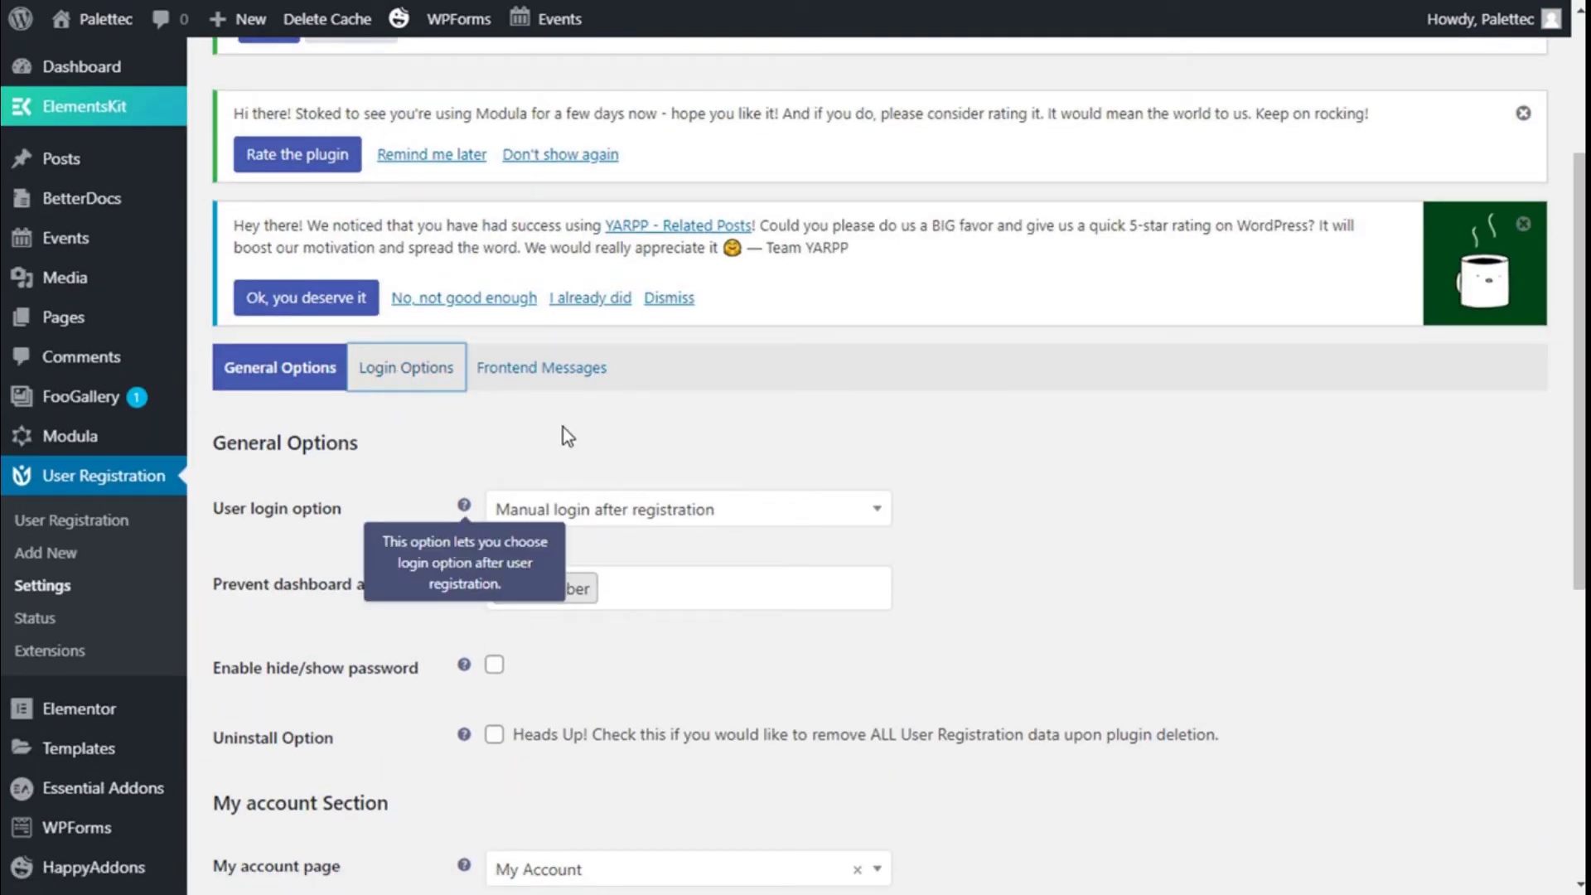
scroll(564, 426, down, 5)
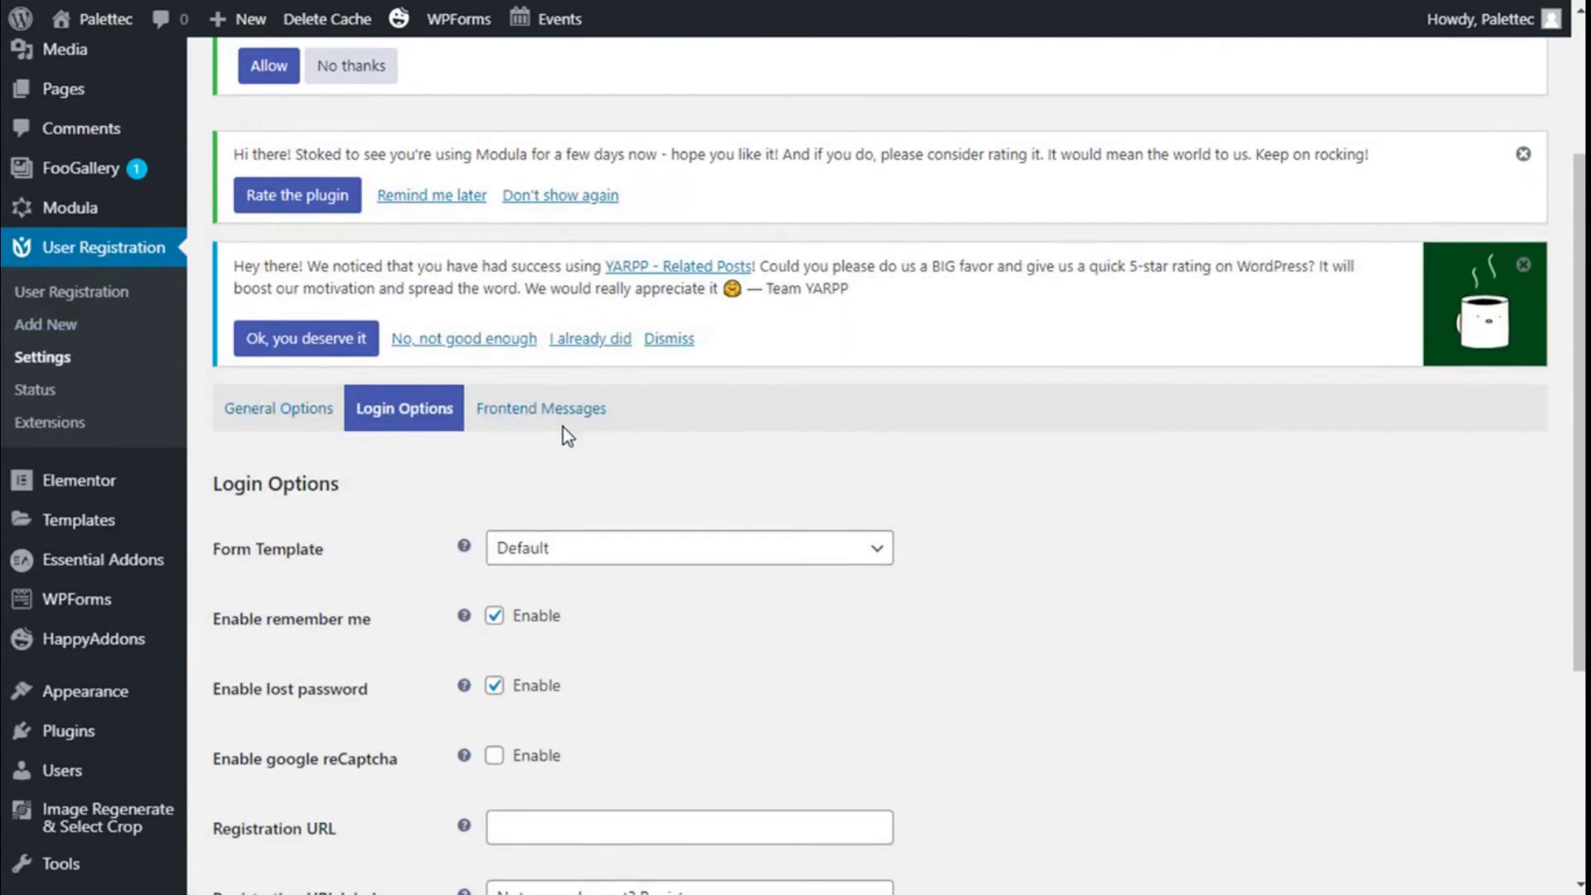
scroll(564, 428, down, 2)
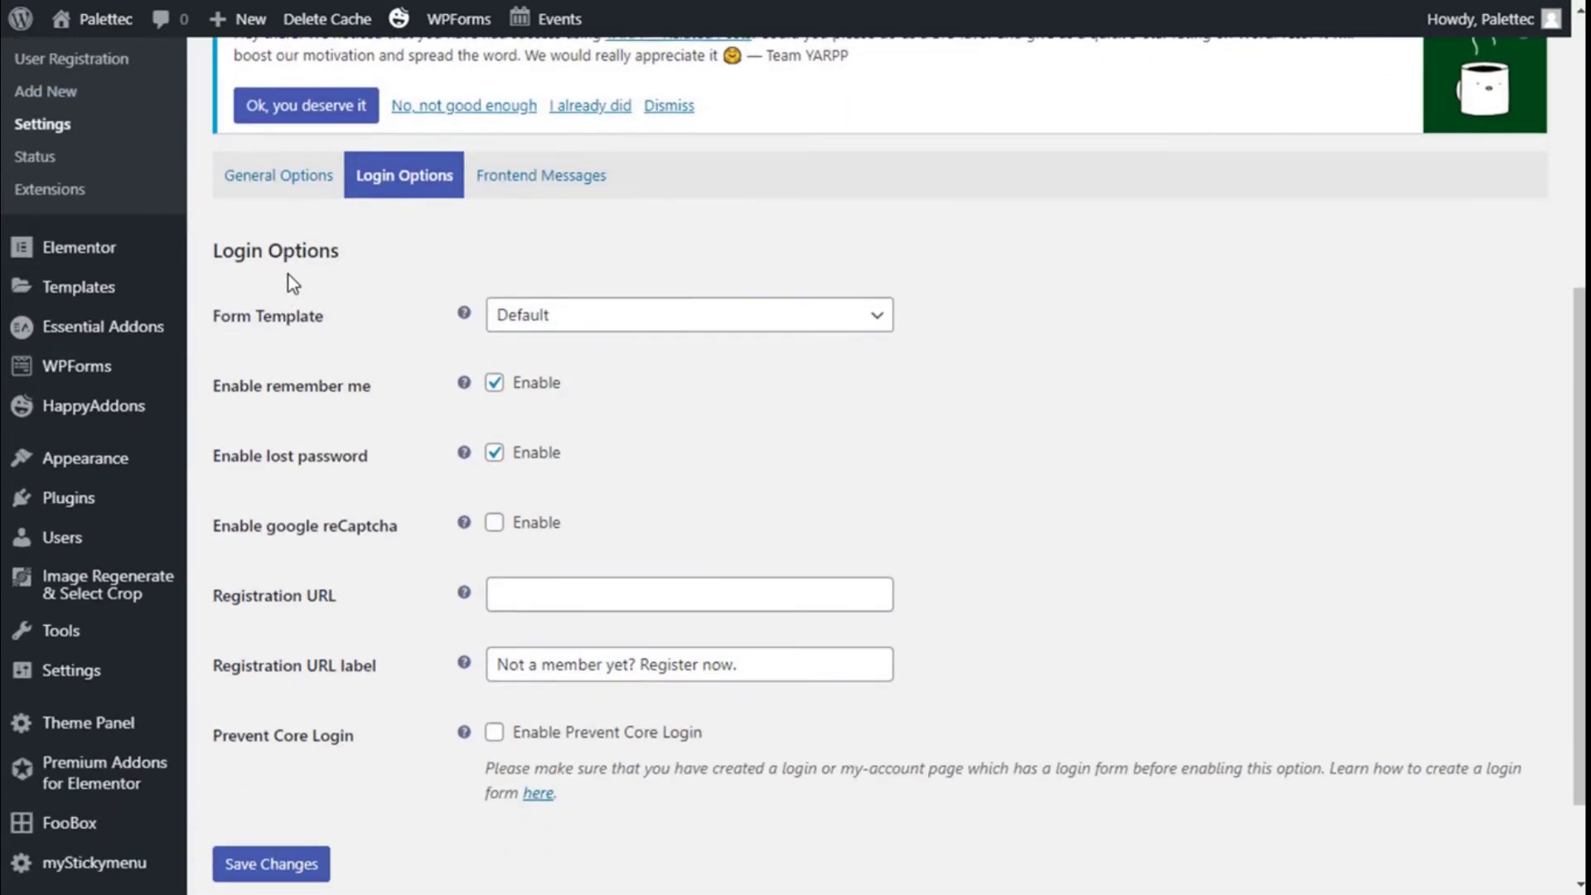
click(589, 333)
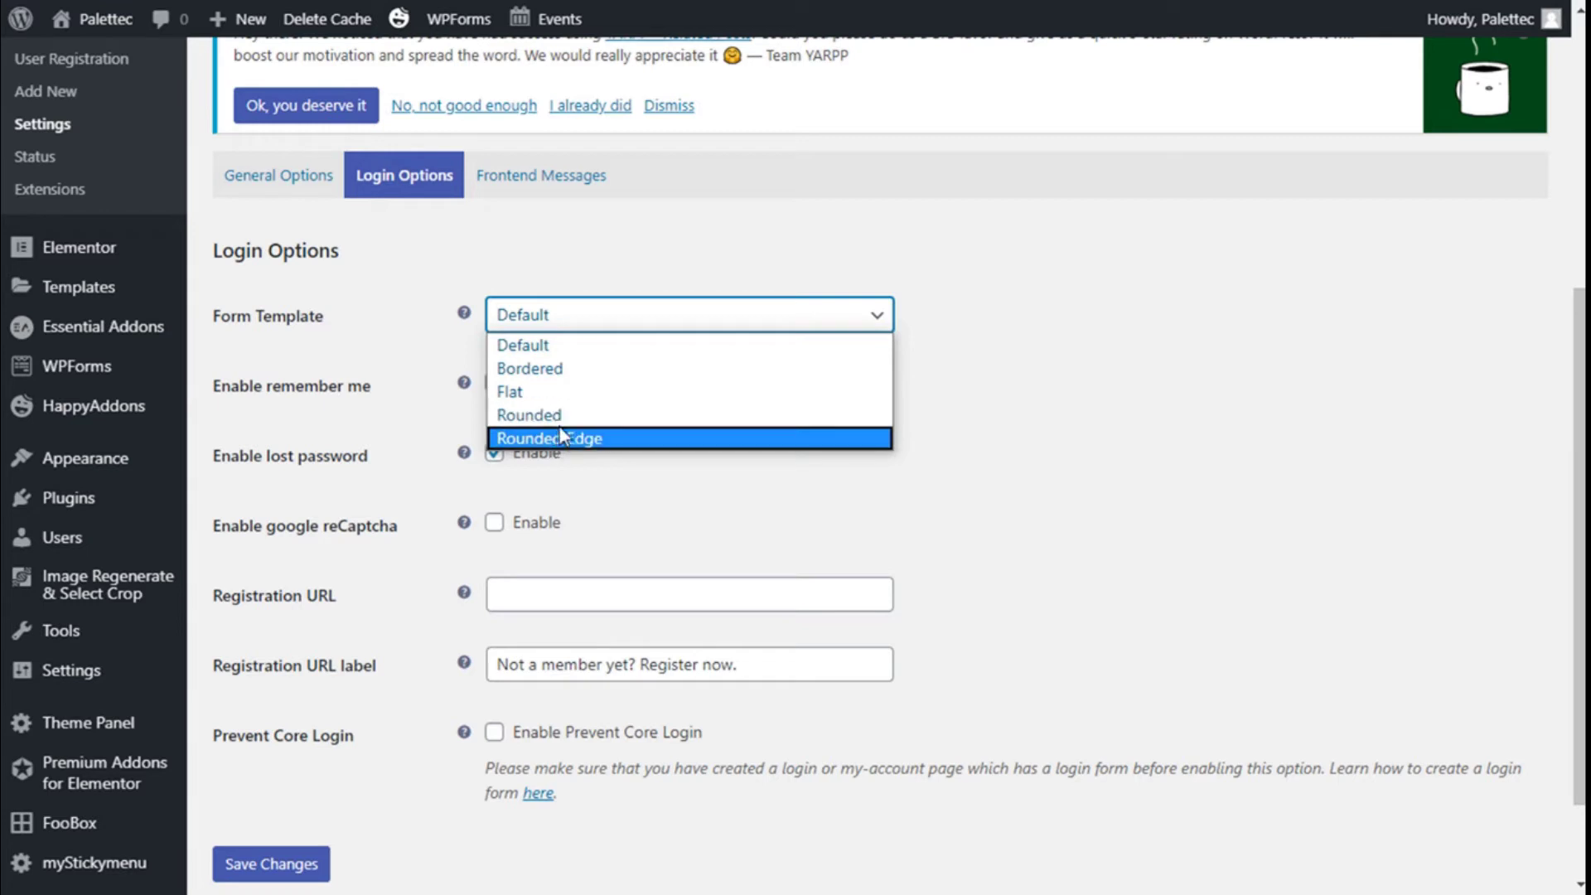
click(528, 343)
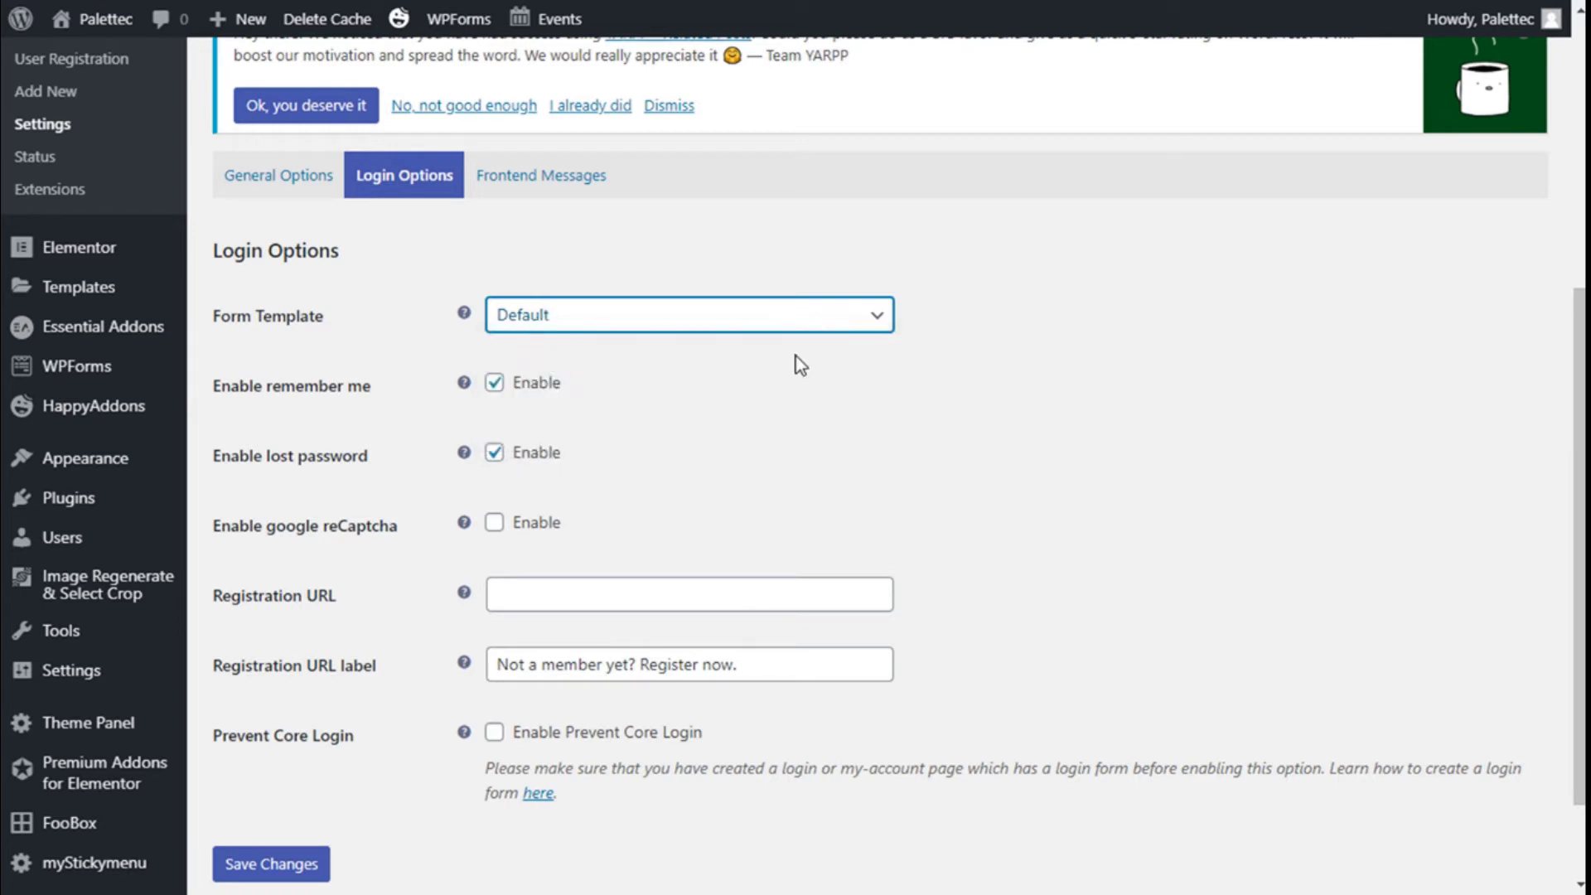
scroll(797, 363, down, 2)
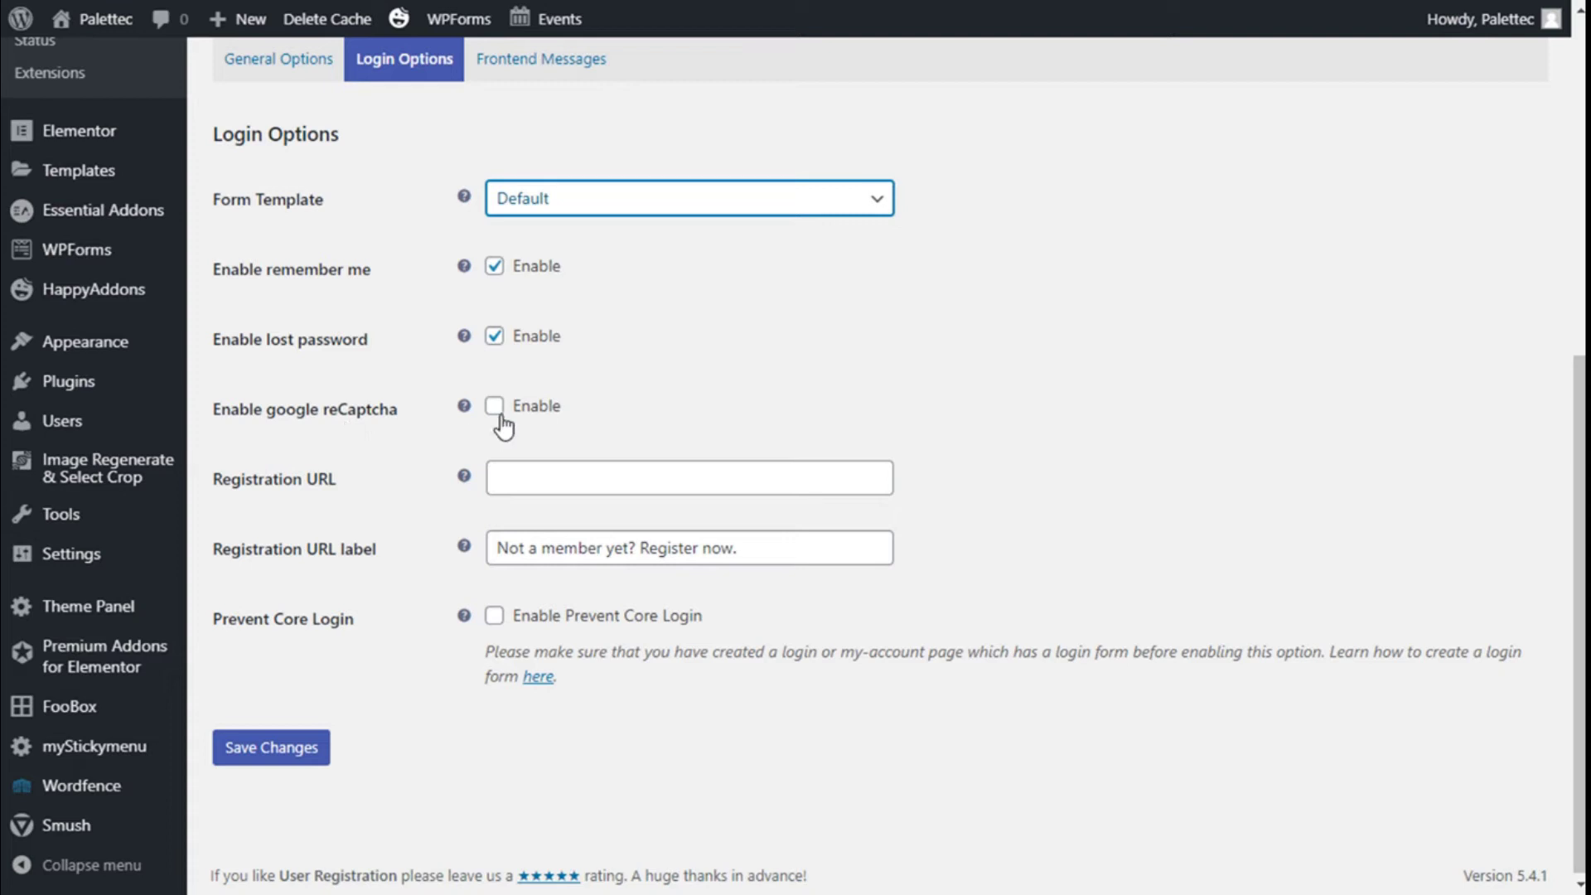
scroll(718, 383, down, 1)
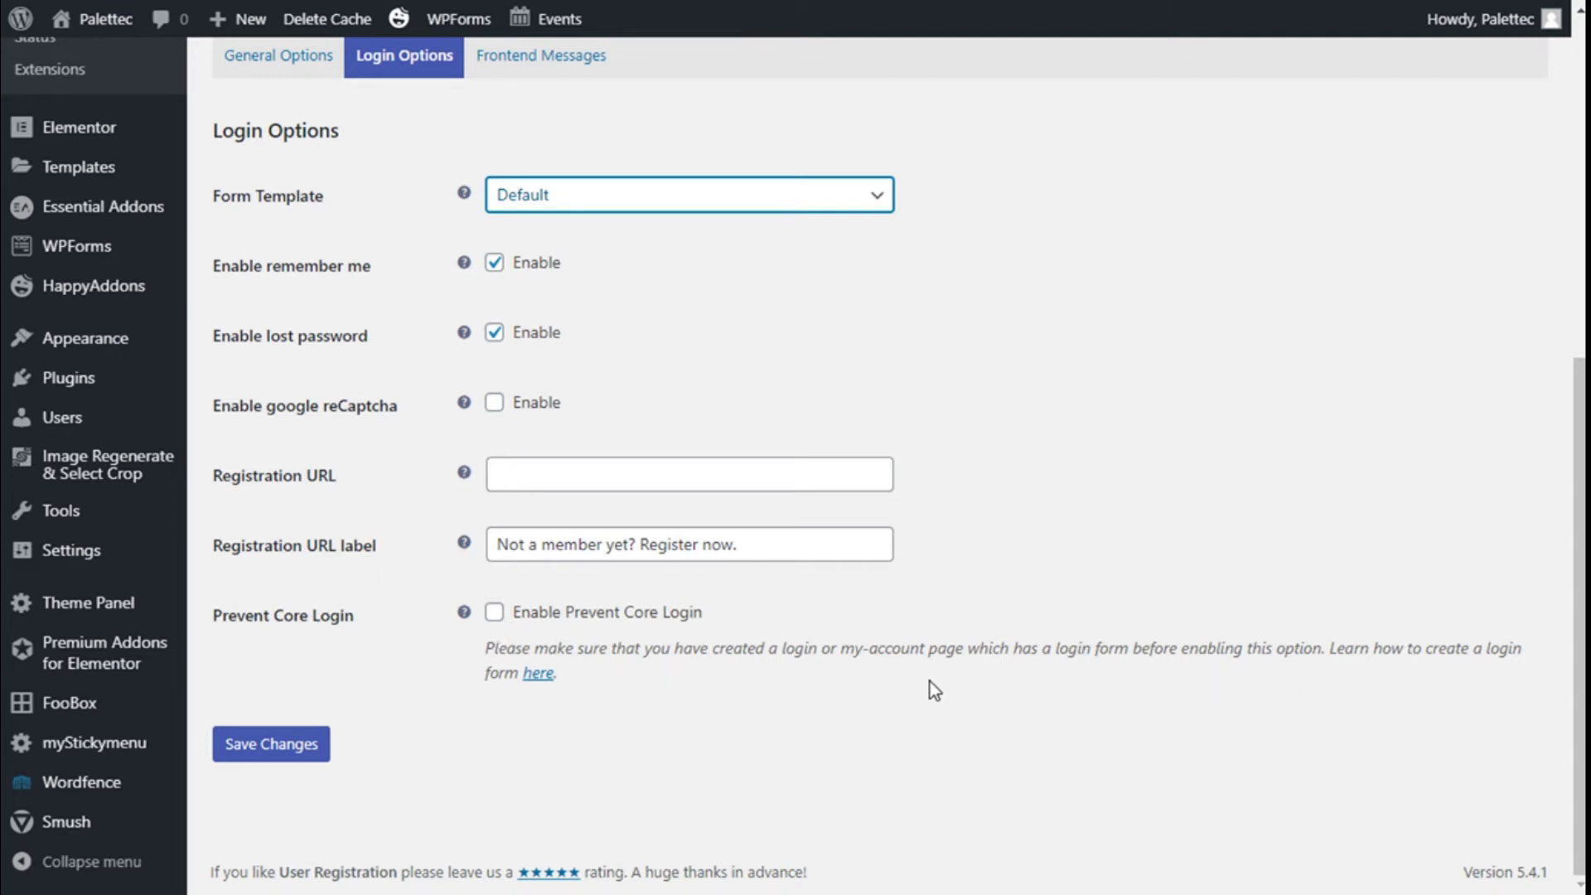
scroll(365, 547, up, 3)
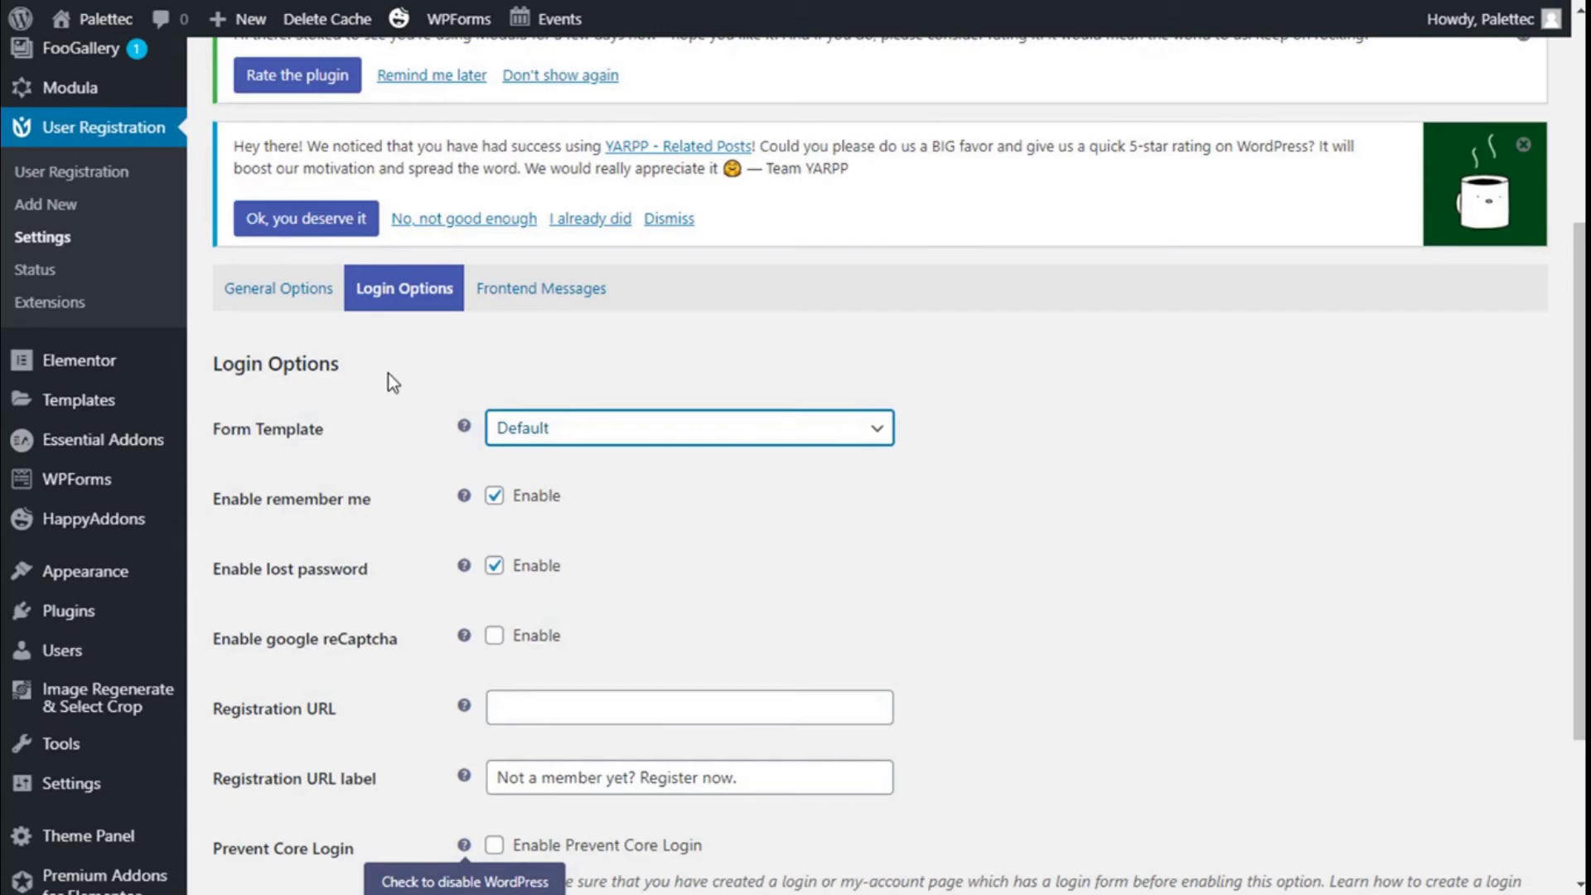
click(510, 305)
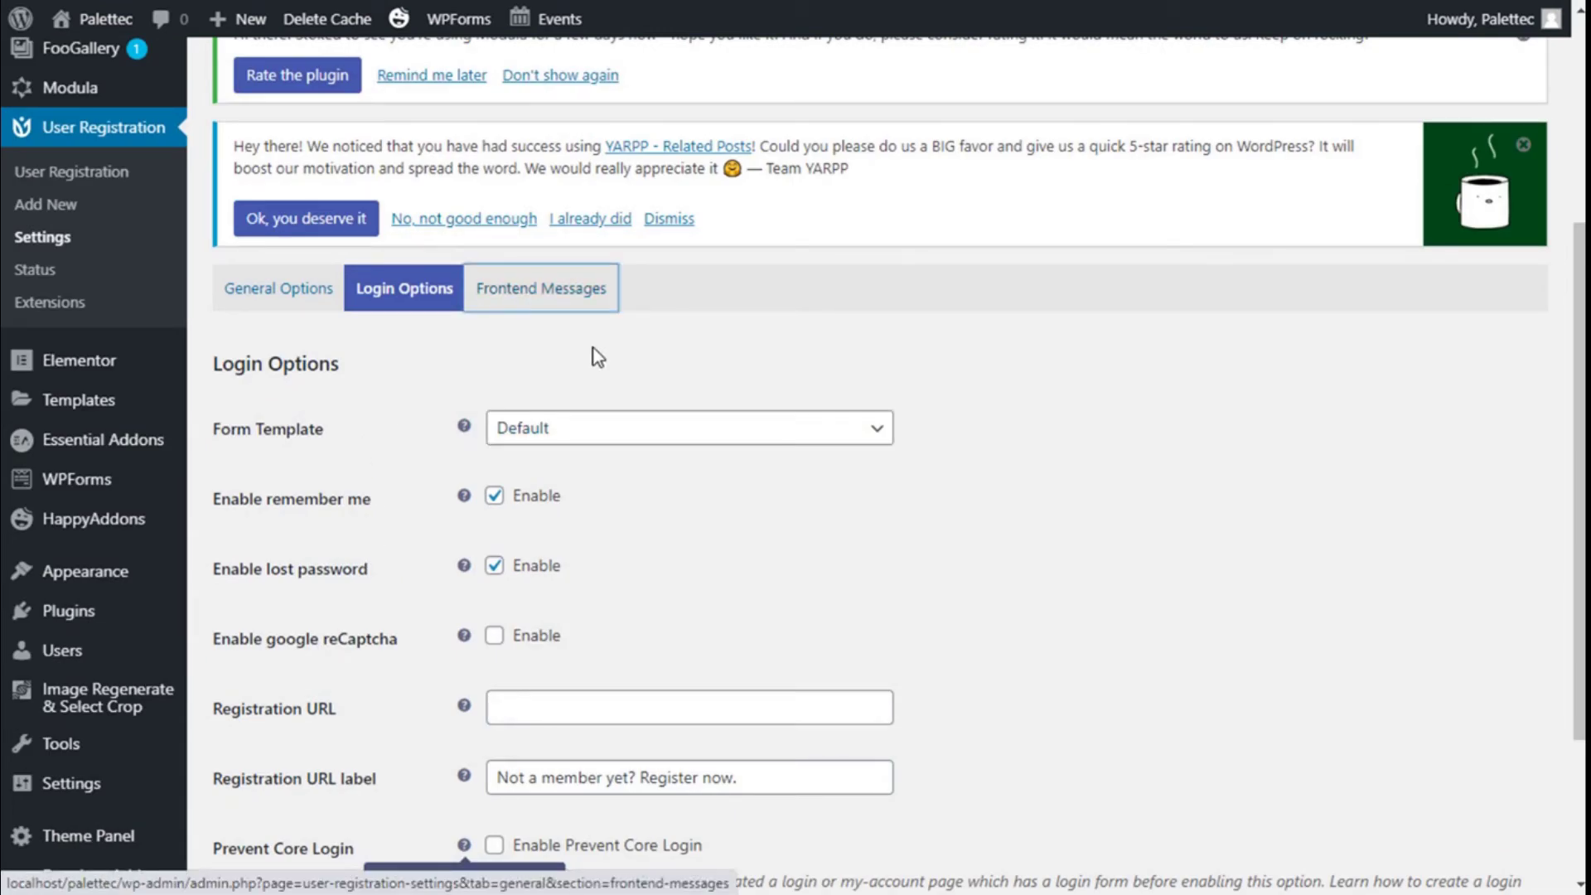
Scroll through the frontend success and error messages and save the changes.
scroll(597, 355, down, 4)
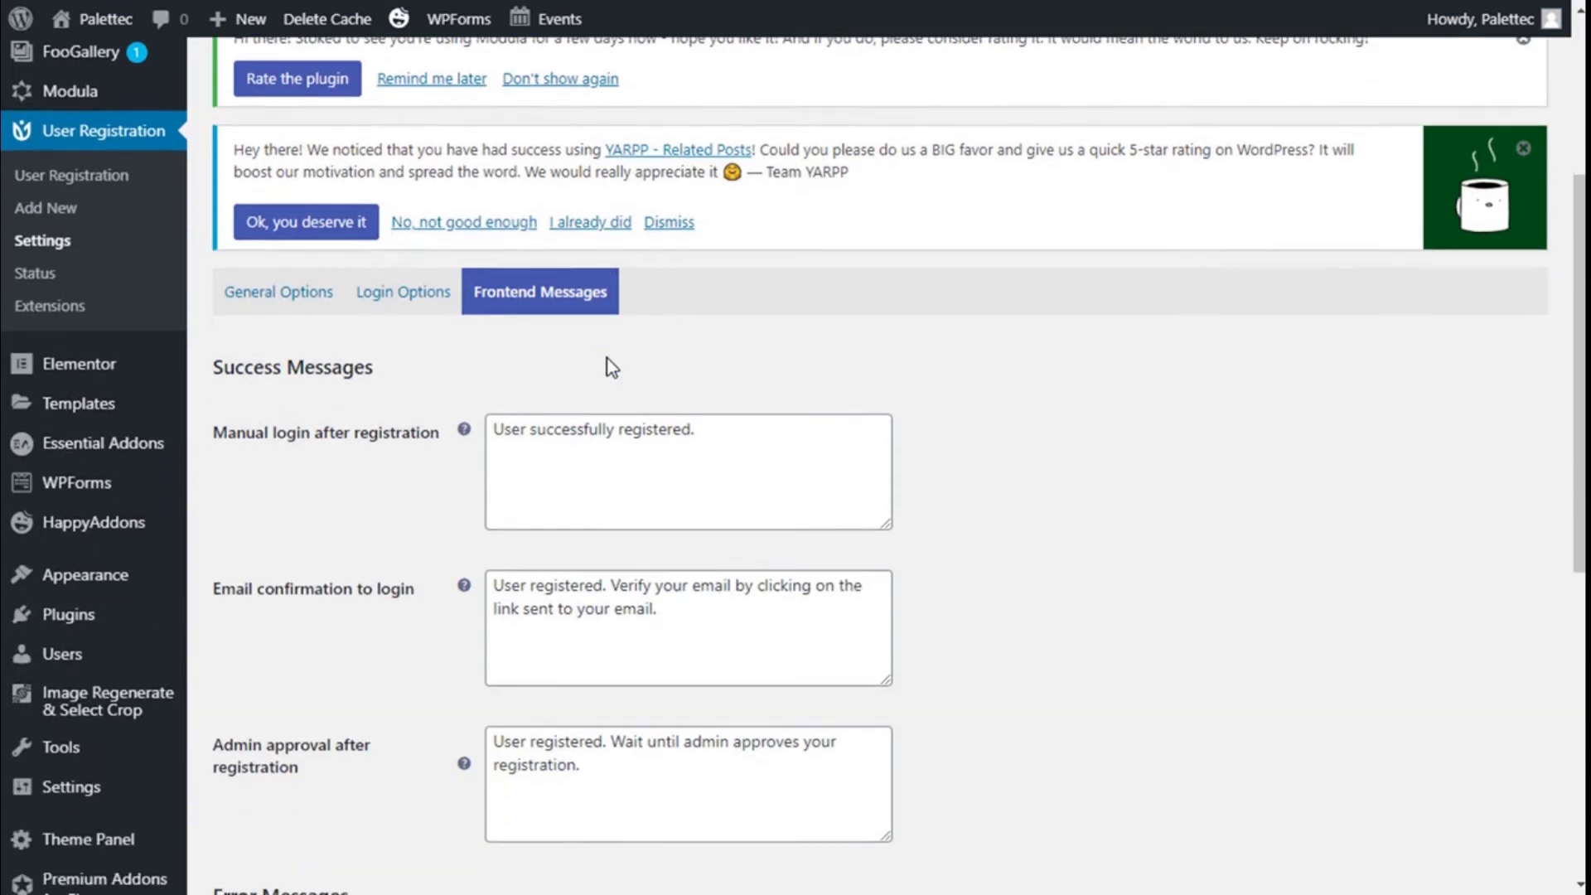
scroll(353, 380, down, 3)
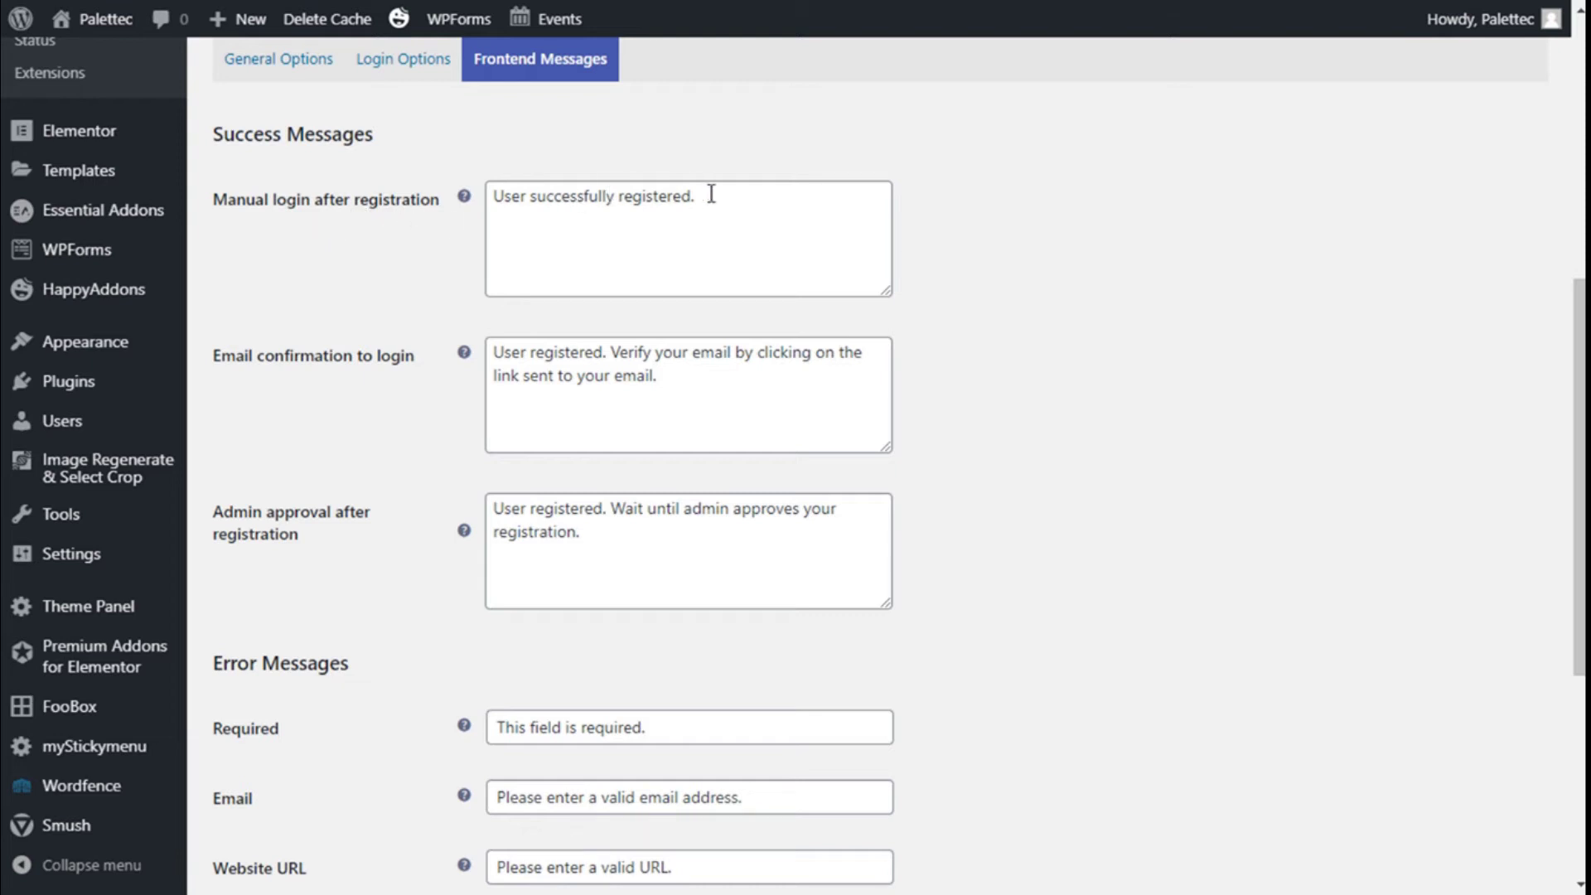
scroll(448, 246, down, 3)
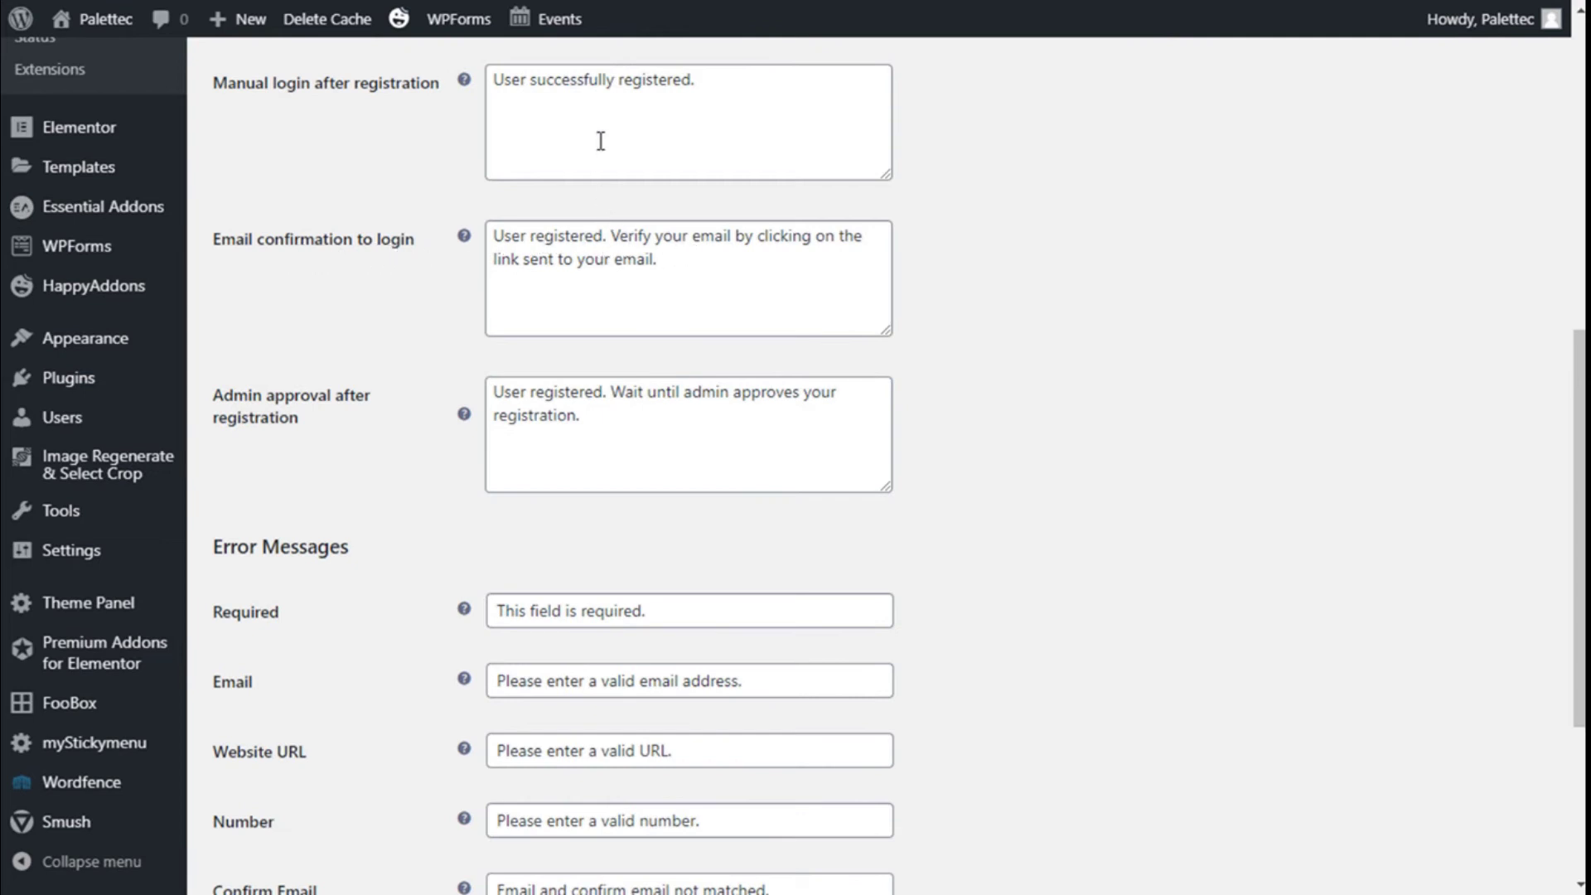
scroll(643, 214, down, 3)
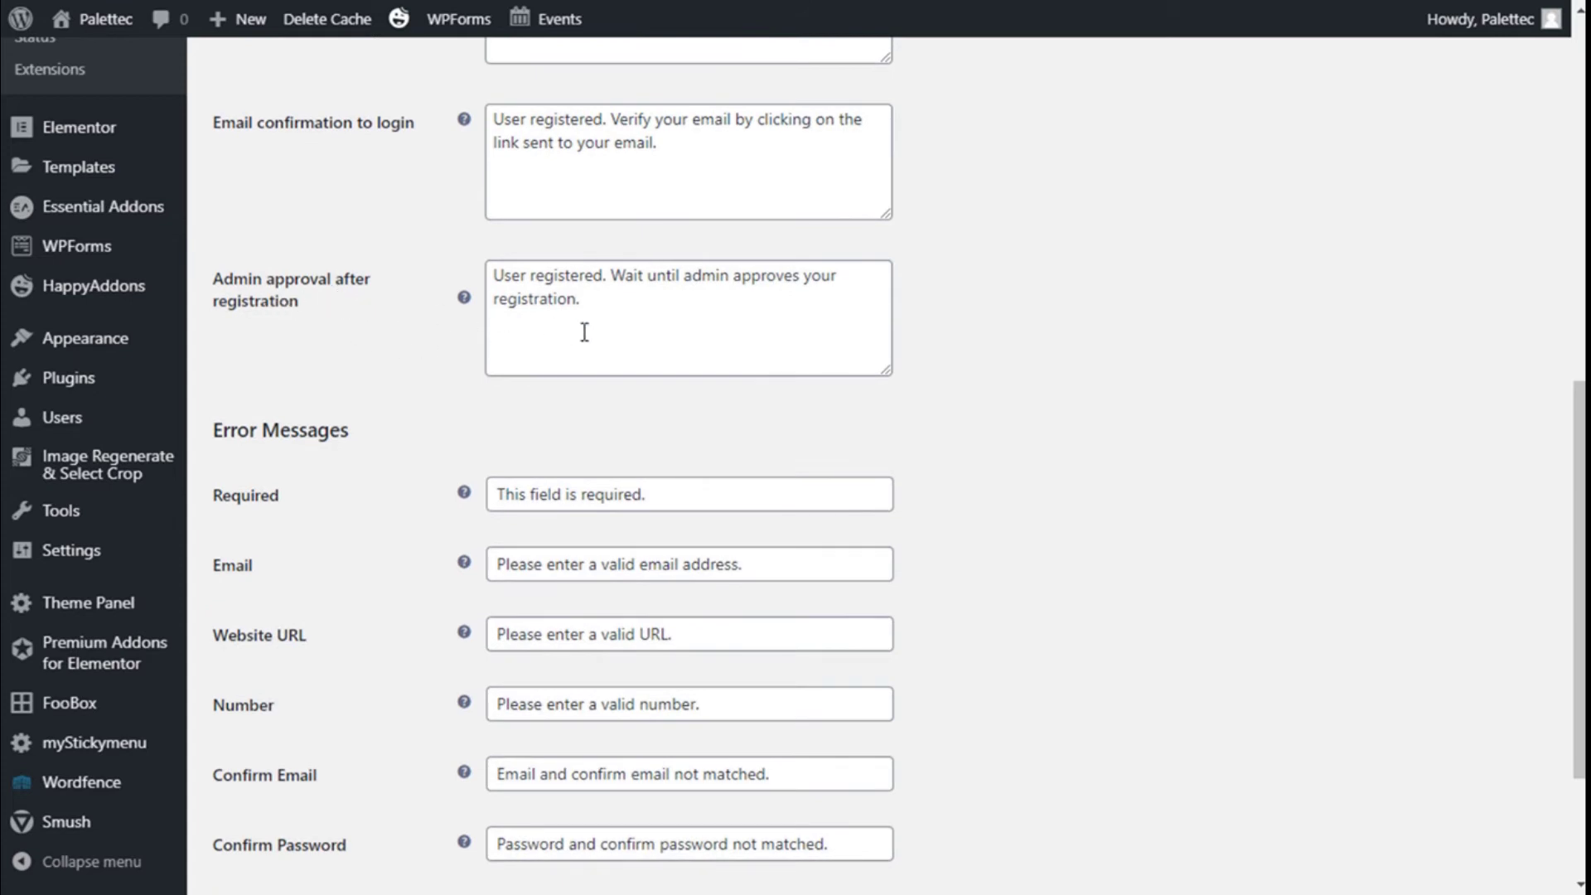
scroll(756, 291, down, 3)
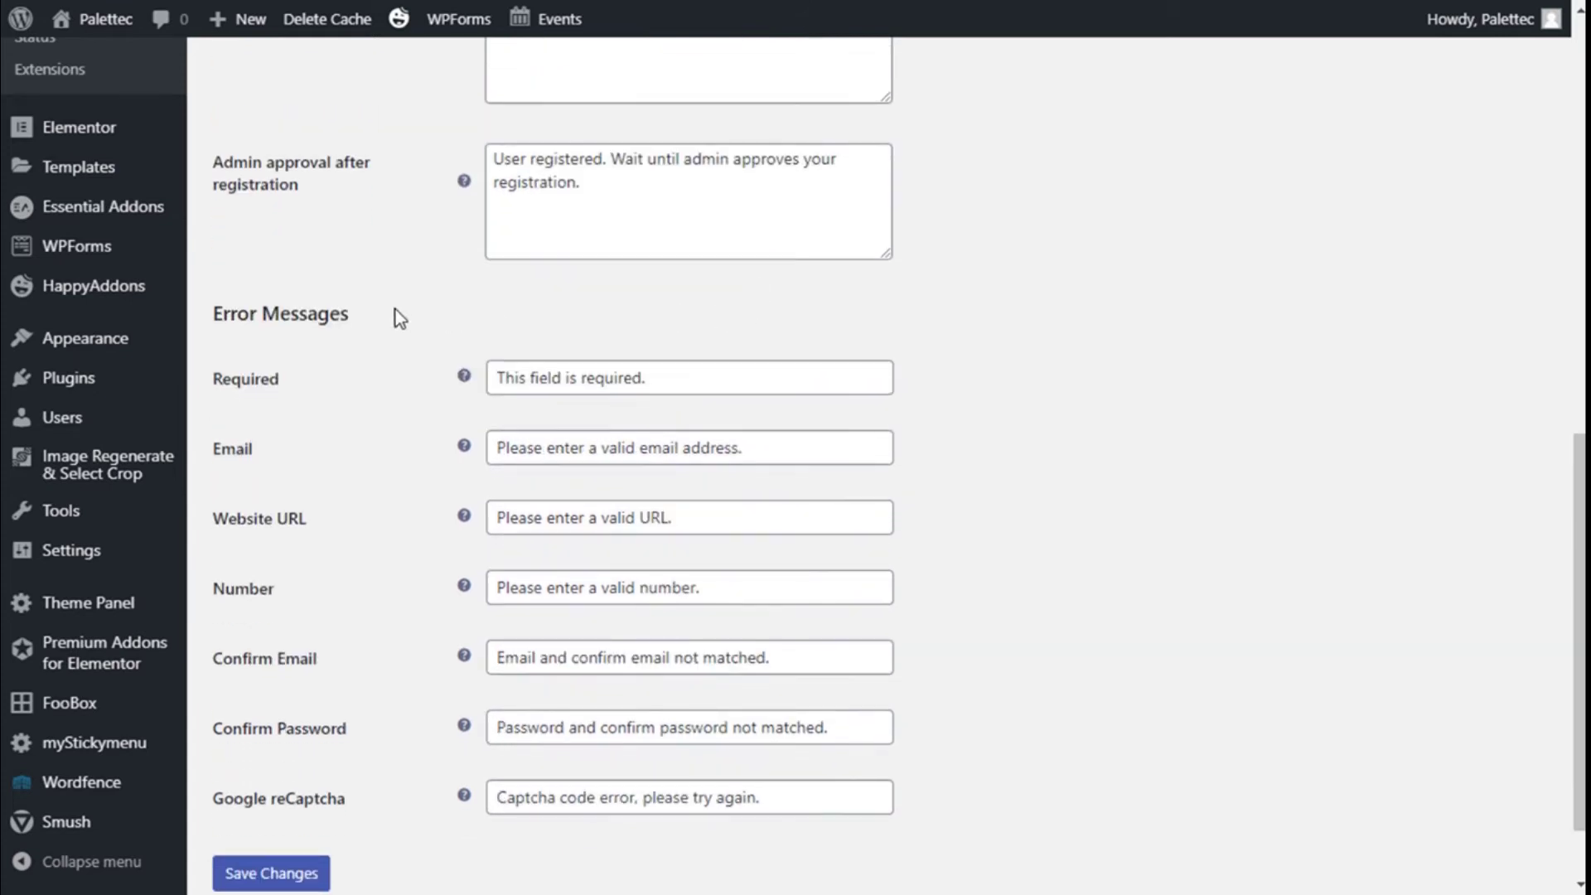
scroll(369, 309, down, 3)
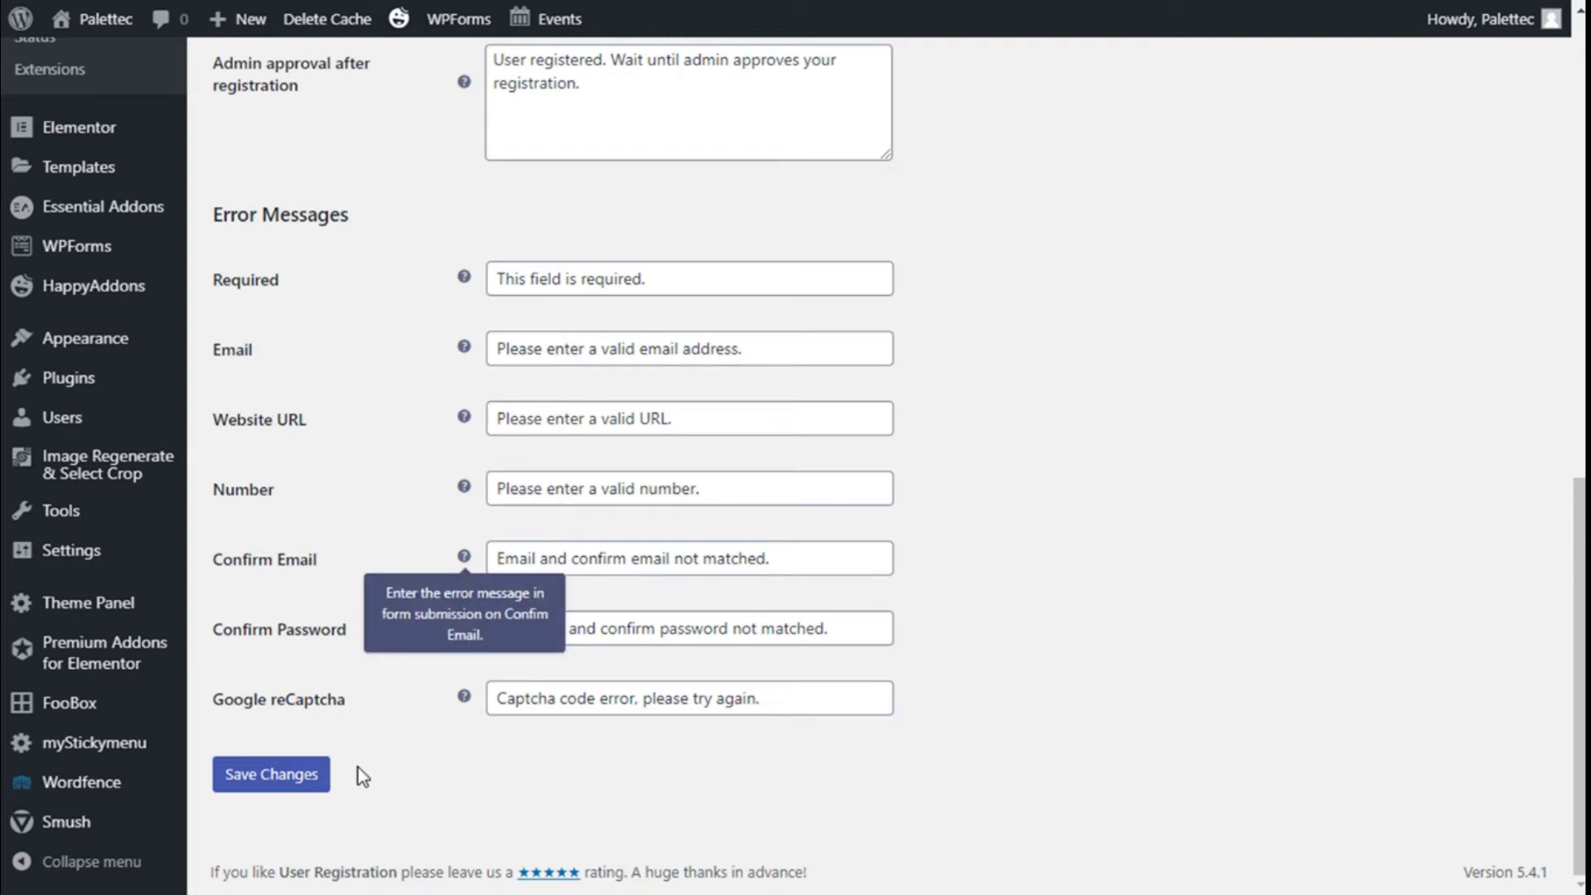
click(290, 779)
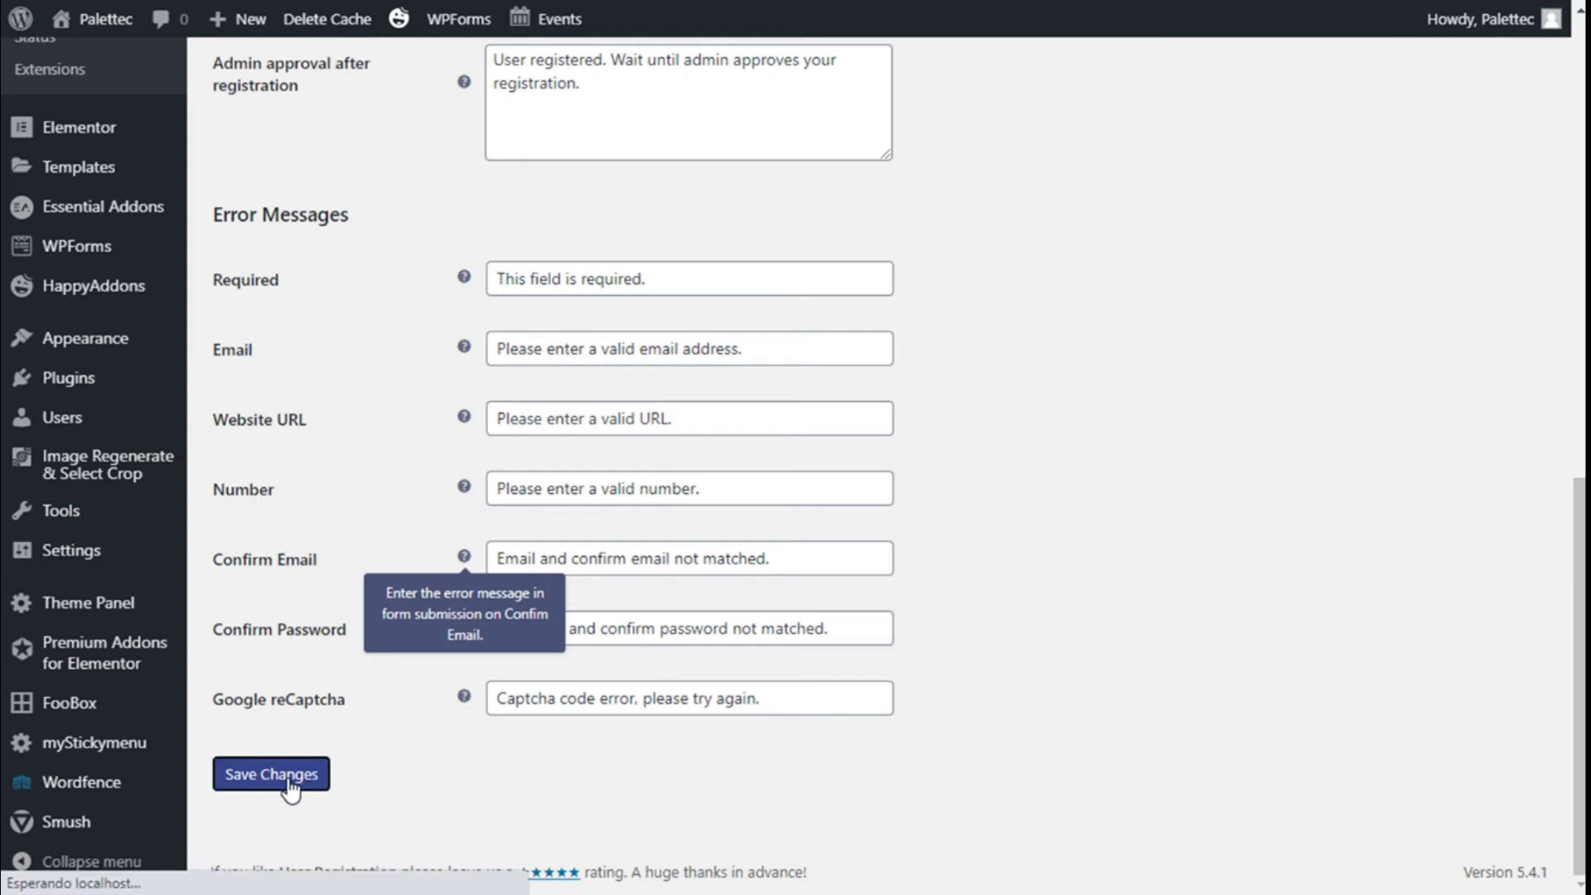
scroll(354, 658, down, 1)
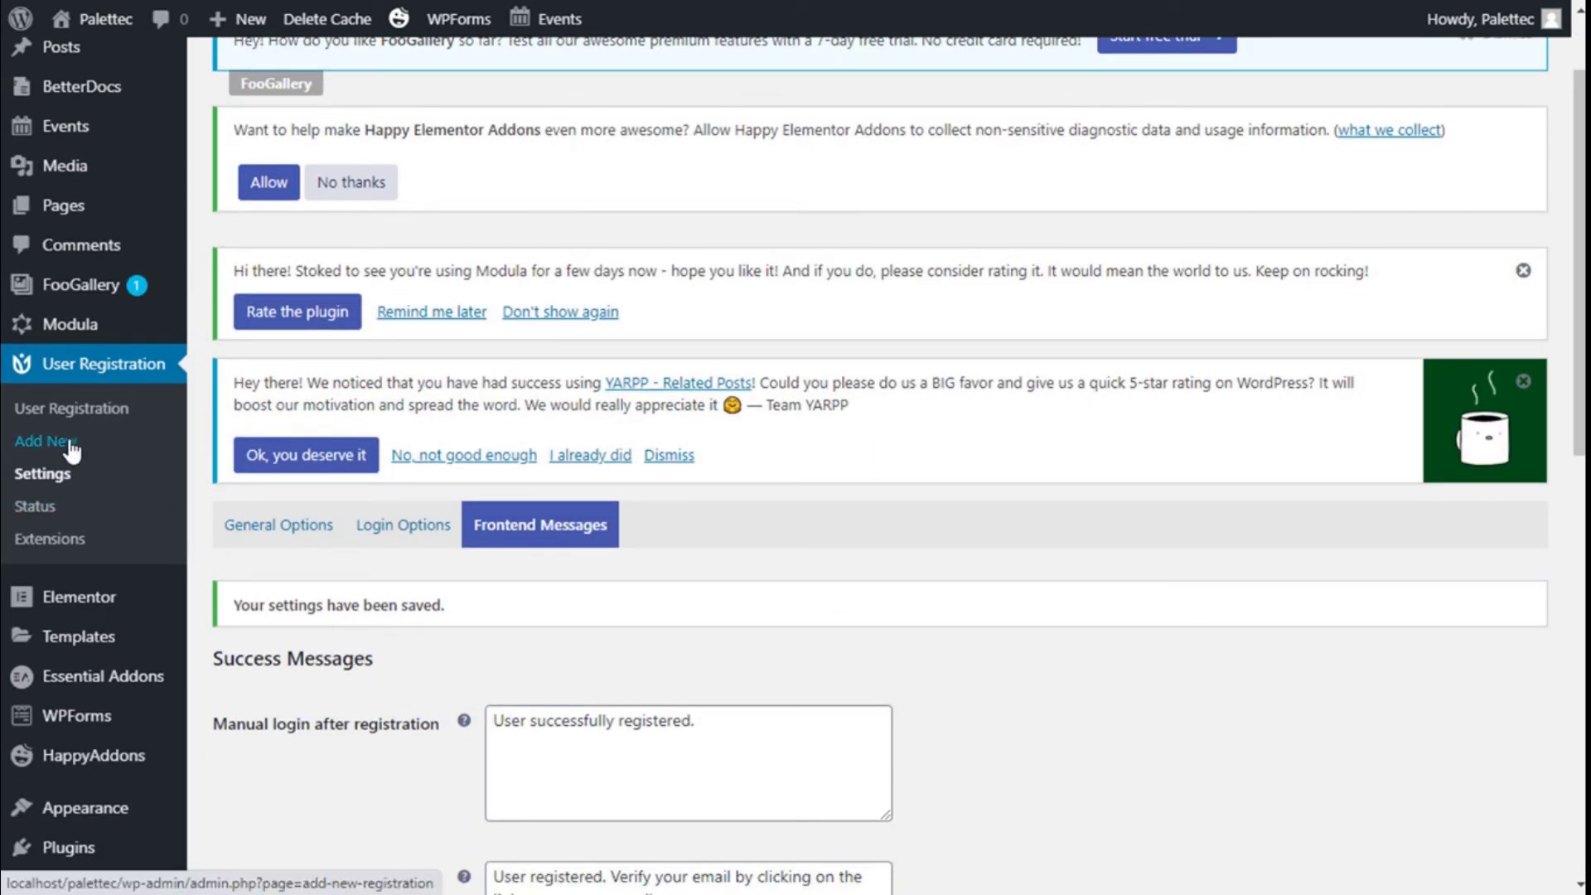
click(53, 455)
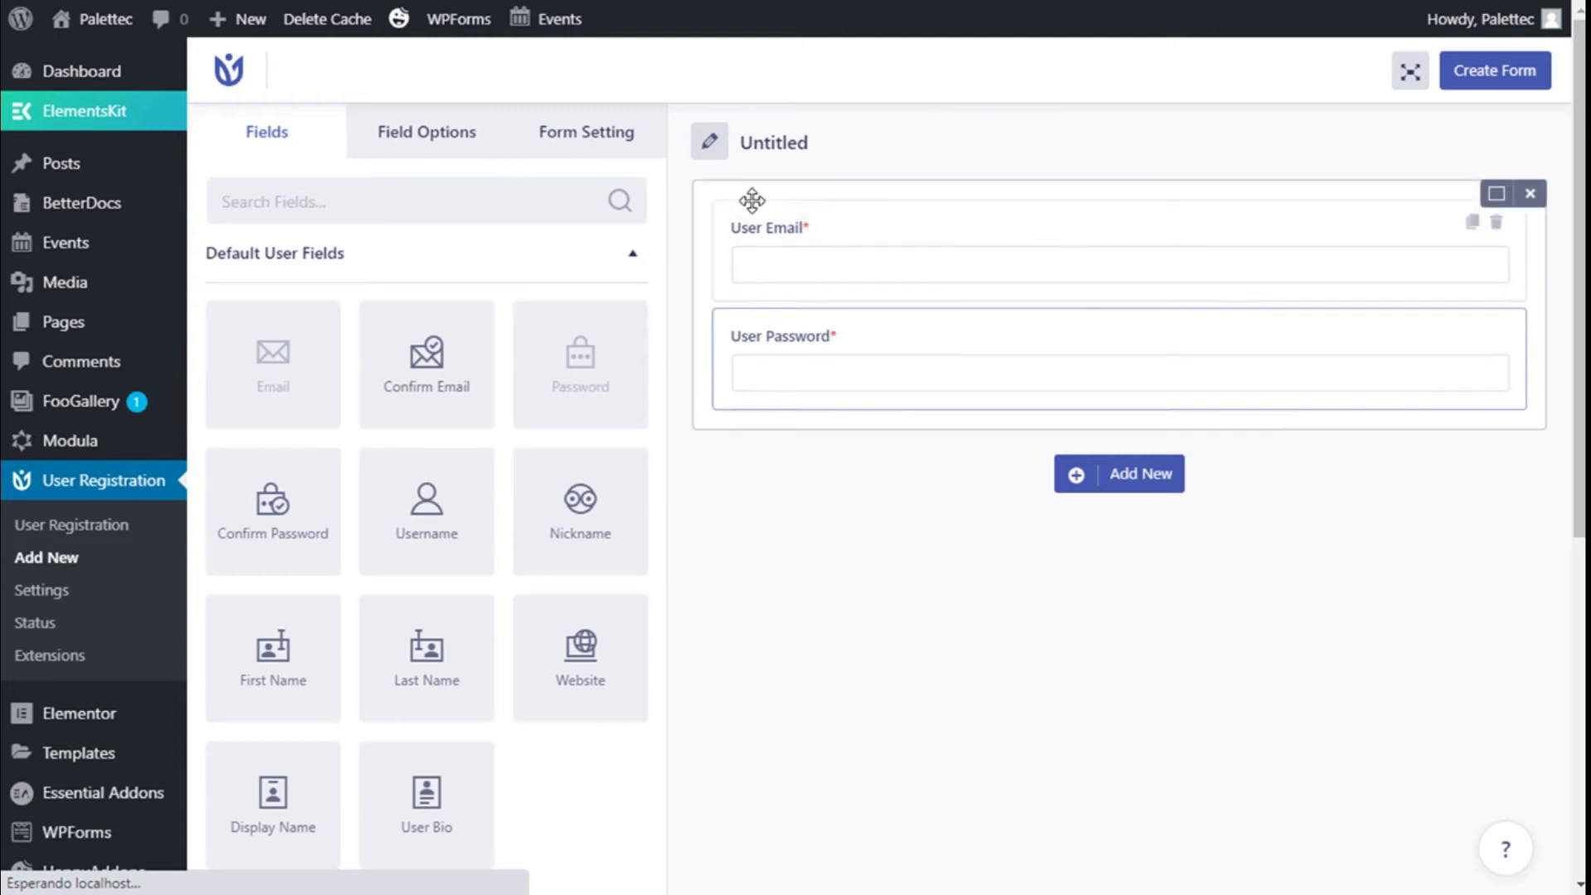
Rename the new Untitled registration form to 'Form I'.
click(713, 146)
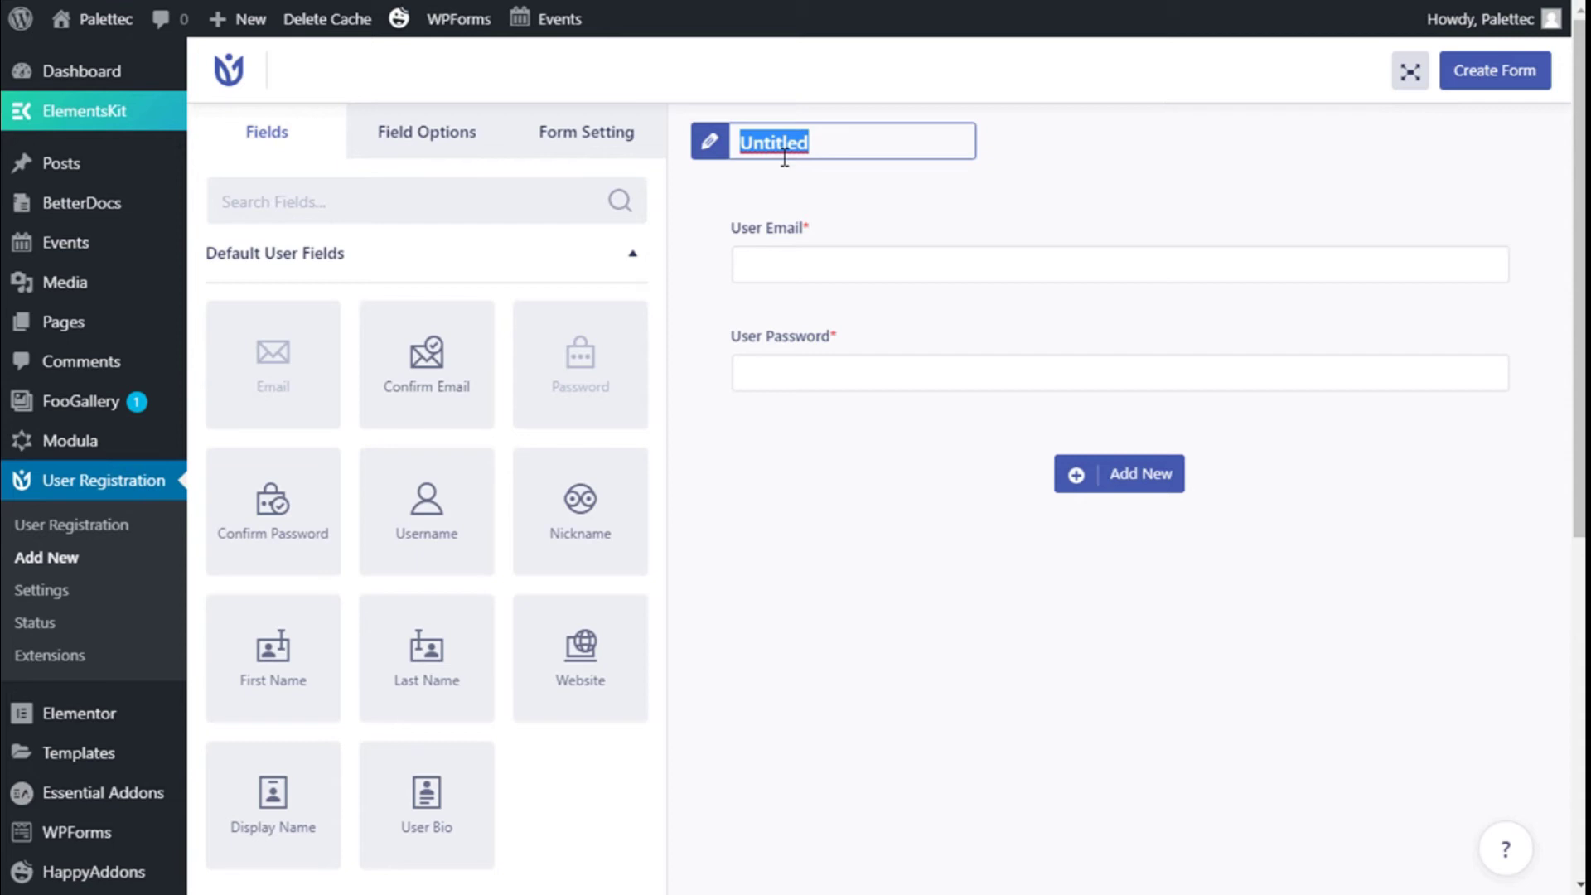
text(Form I)
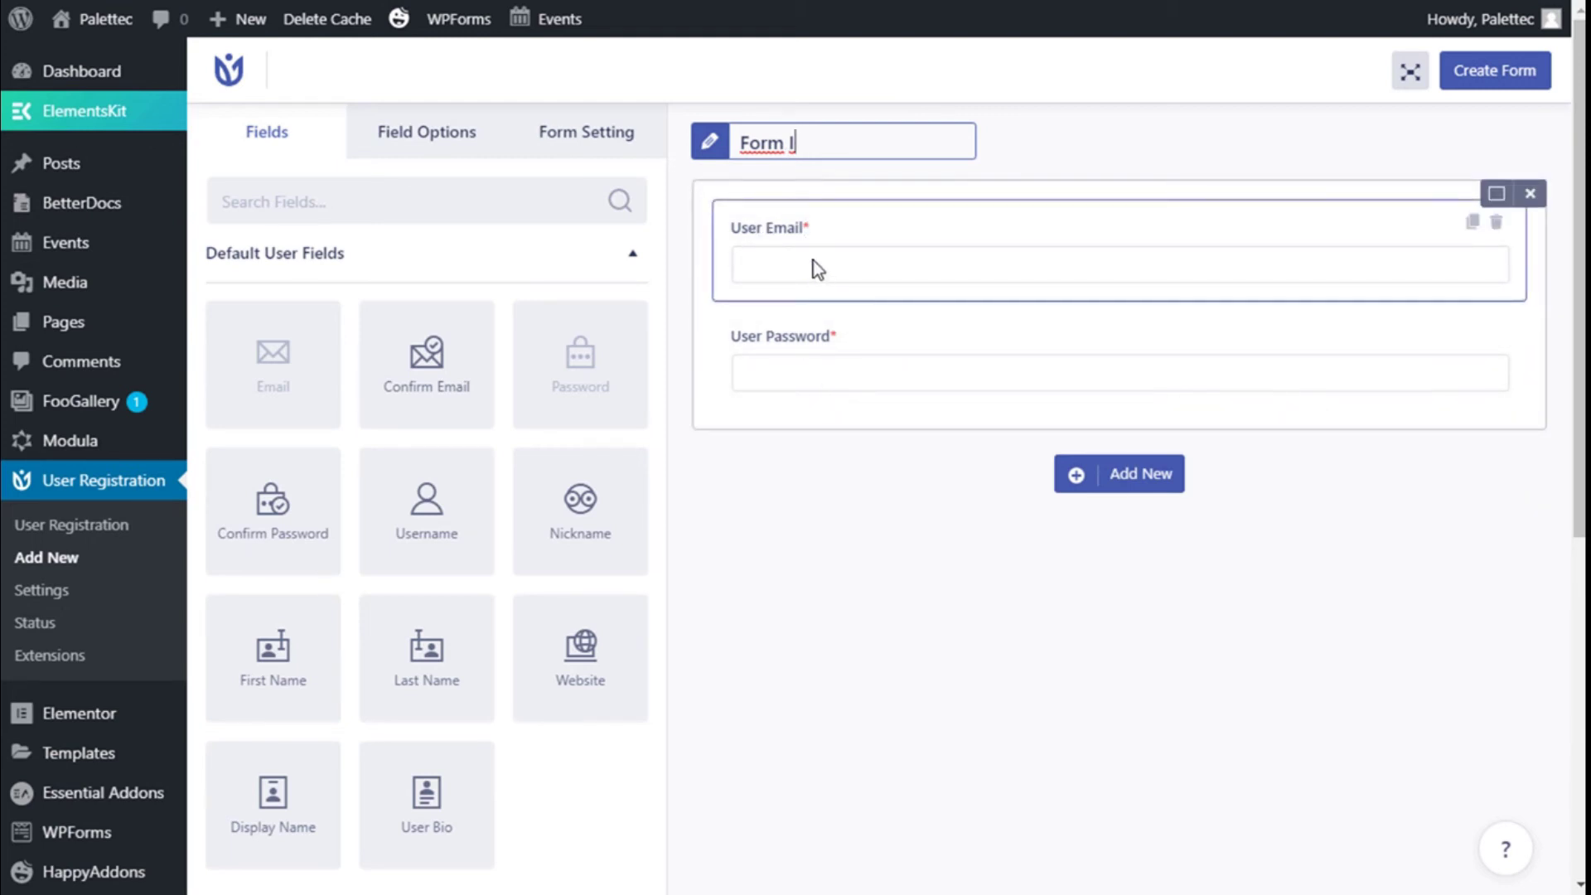
drag(763, 352, 918, 375)
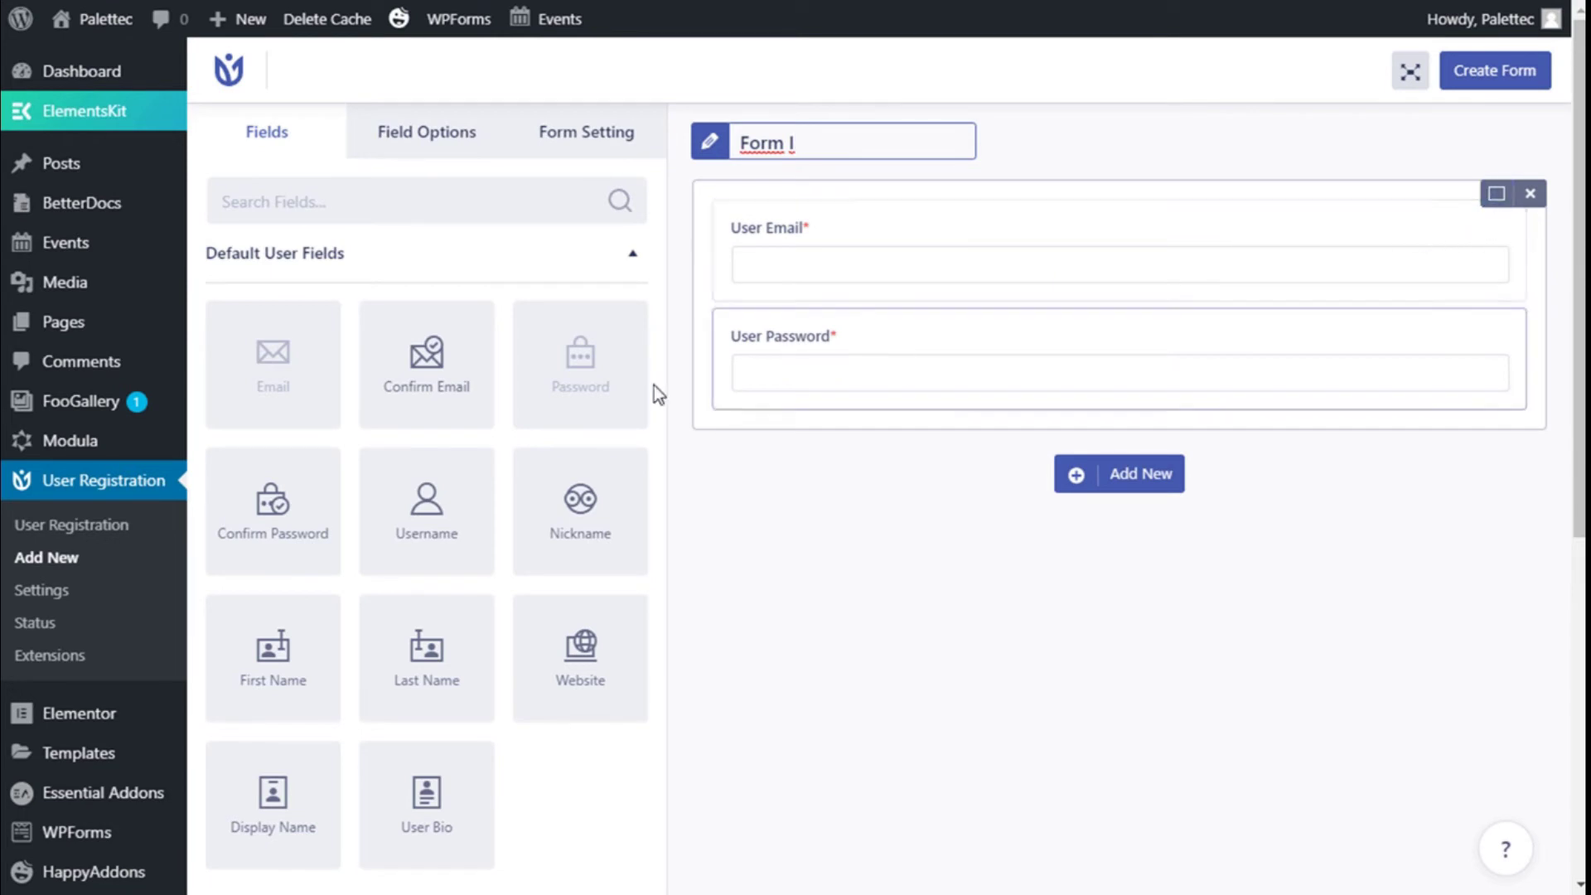
Add Username at the top, Confirm Email below User Email, and Confirm Password below User Password.
scroll(509, 377, down, 2)
scroll(509, 381, up, 2)
drag(468, 448, 809, 241)
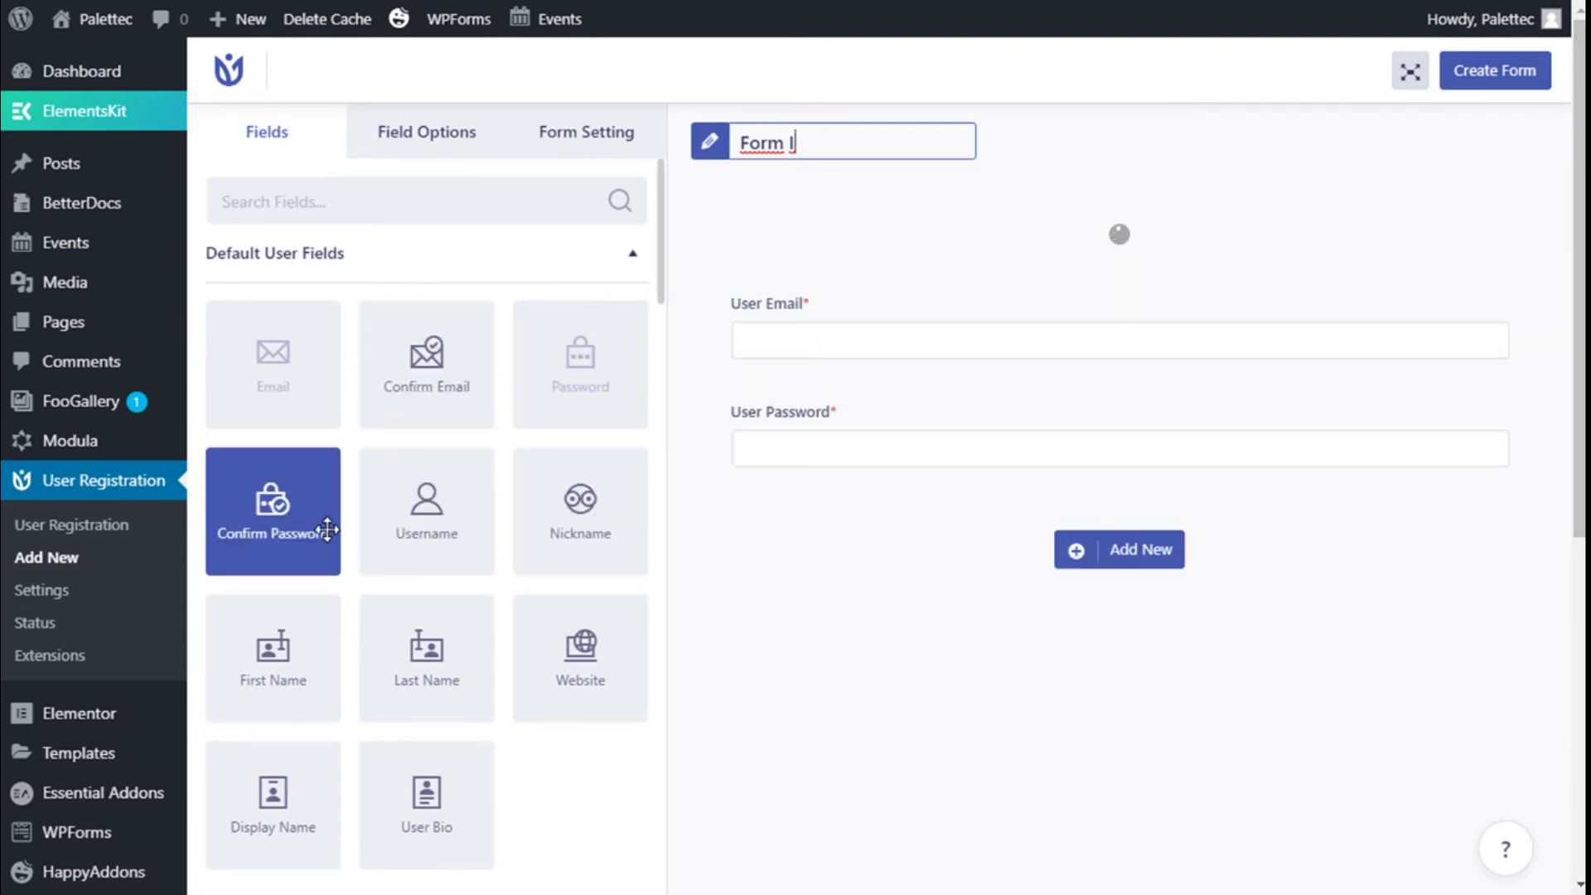
drag(448, 402, 788, 472)
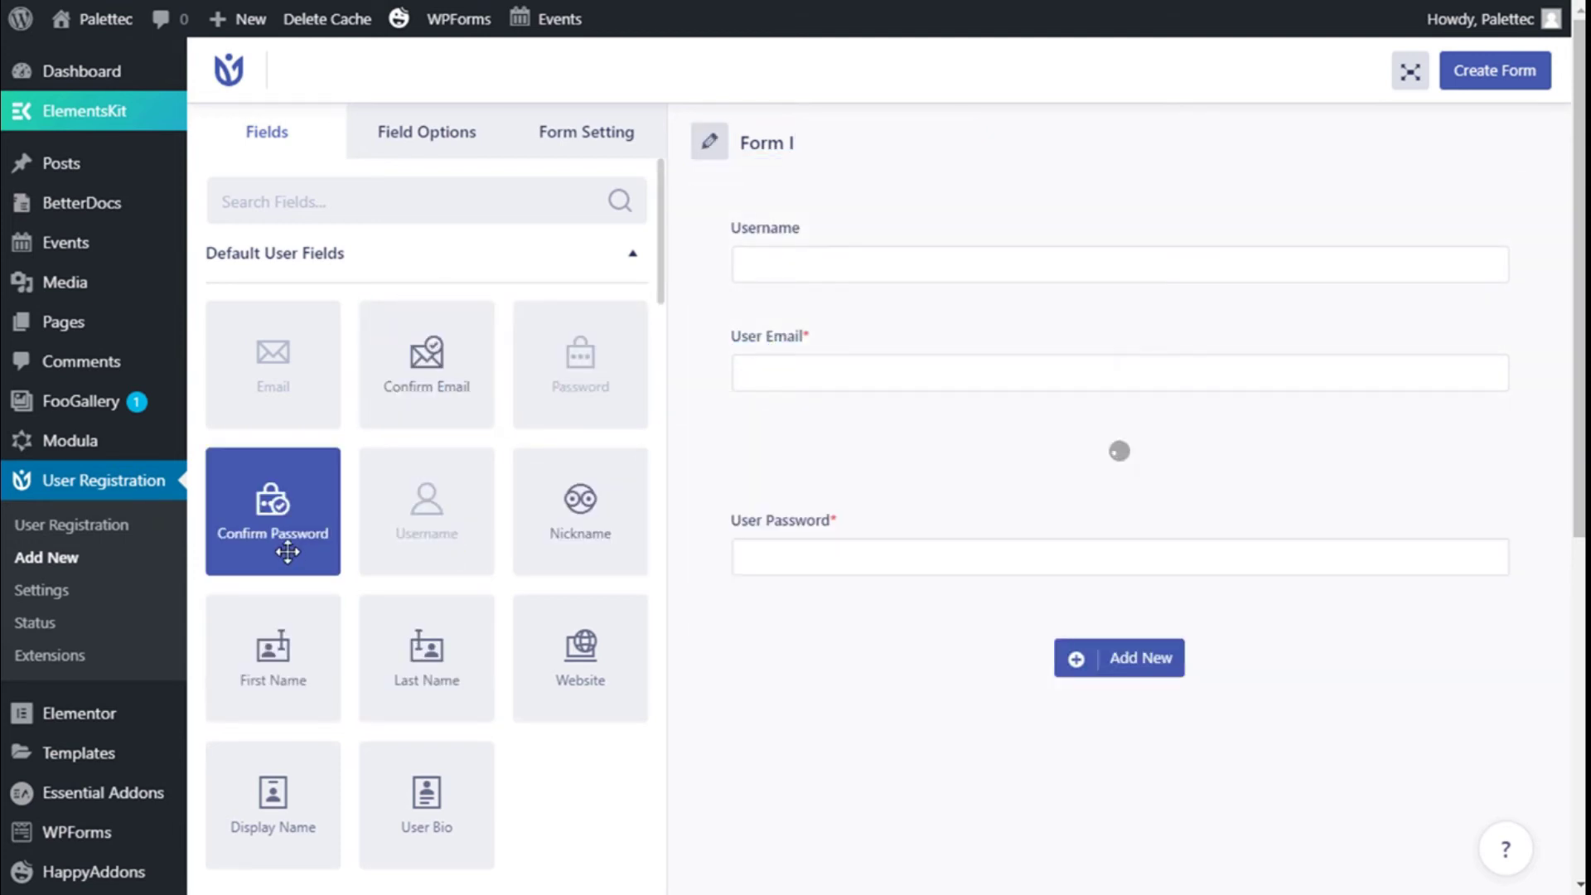
drag(276, 505, 864, 677)
scroll(509, 389, down, 2)
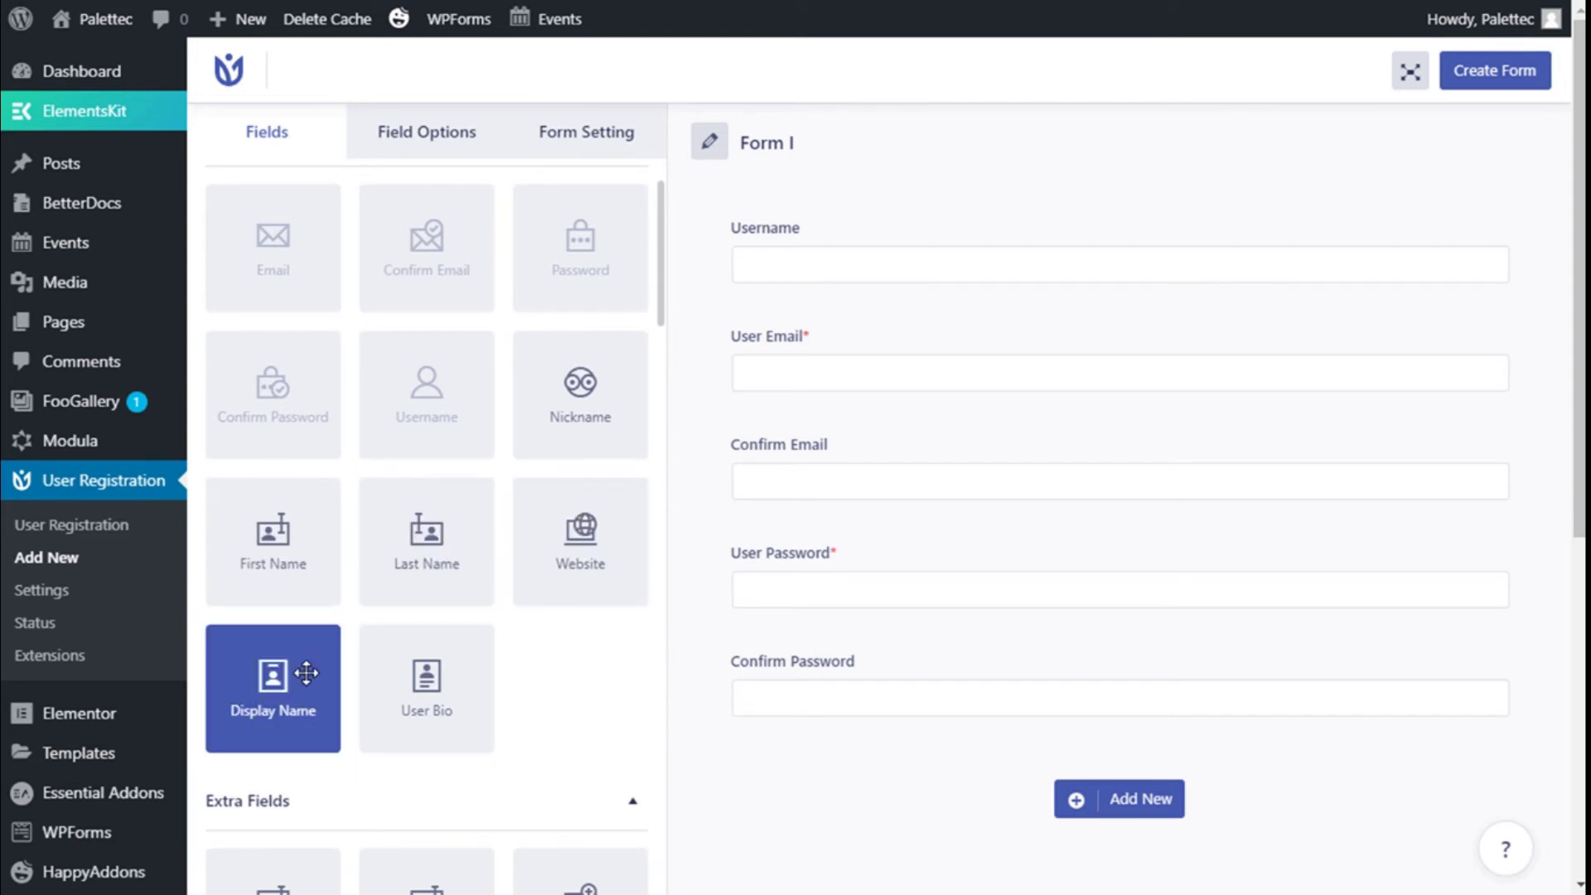
scroll(519, 401, down, 3)
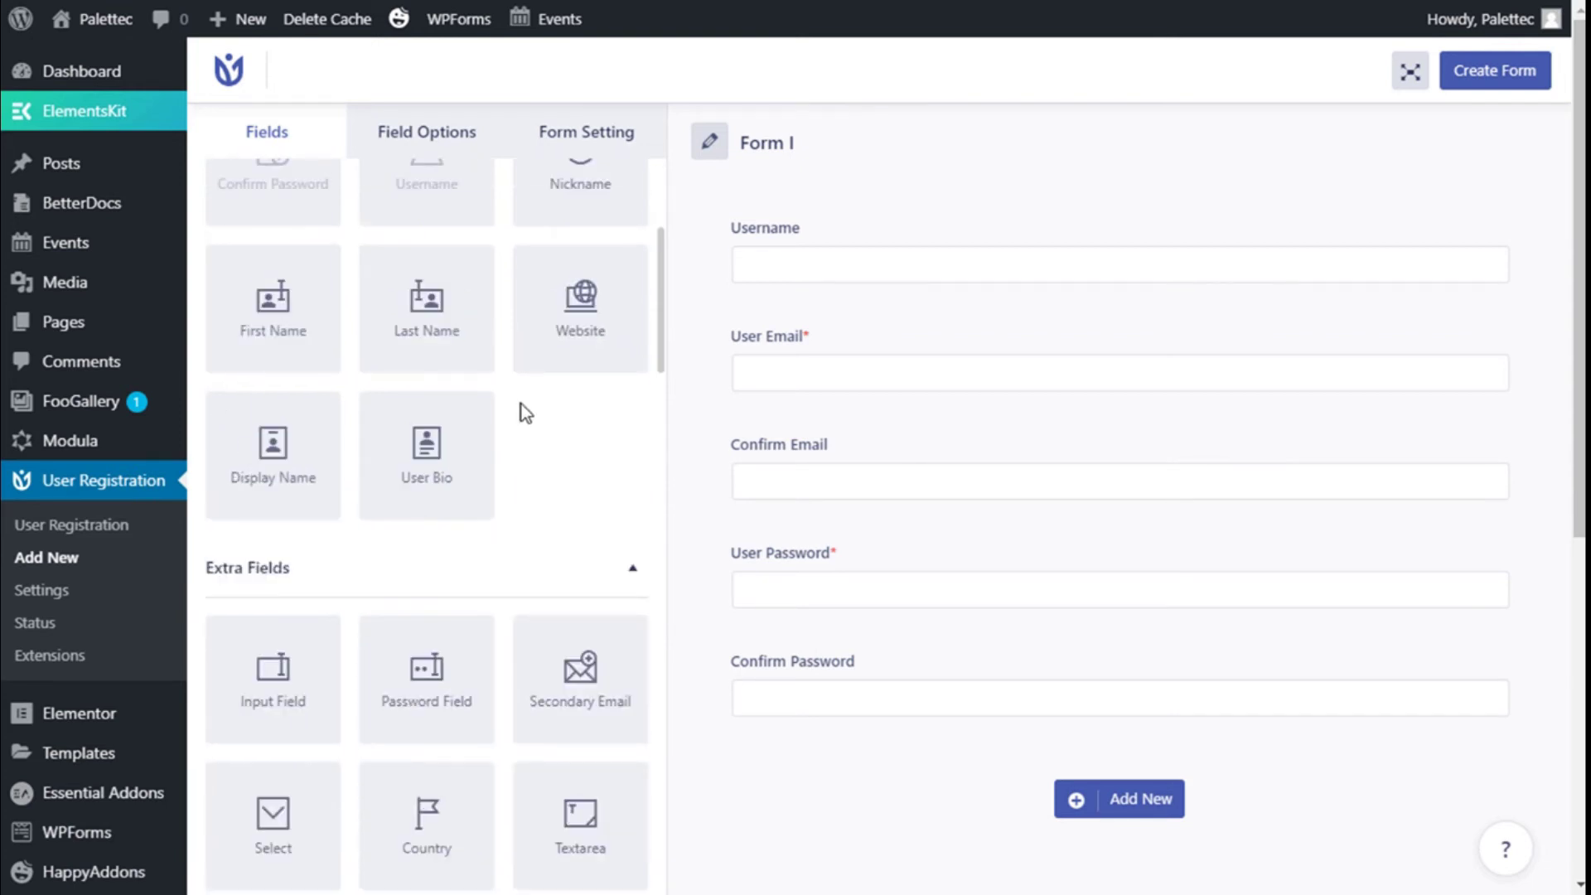
scroll(520, 404, down, 3)
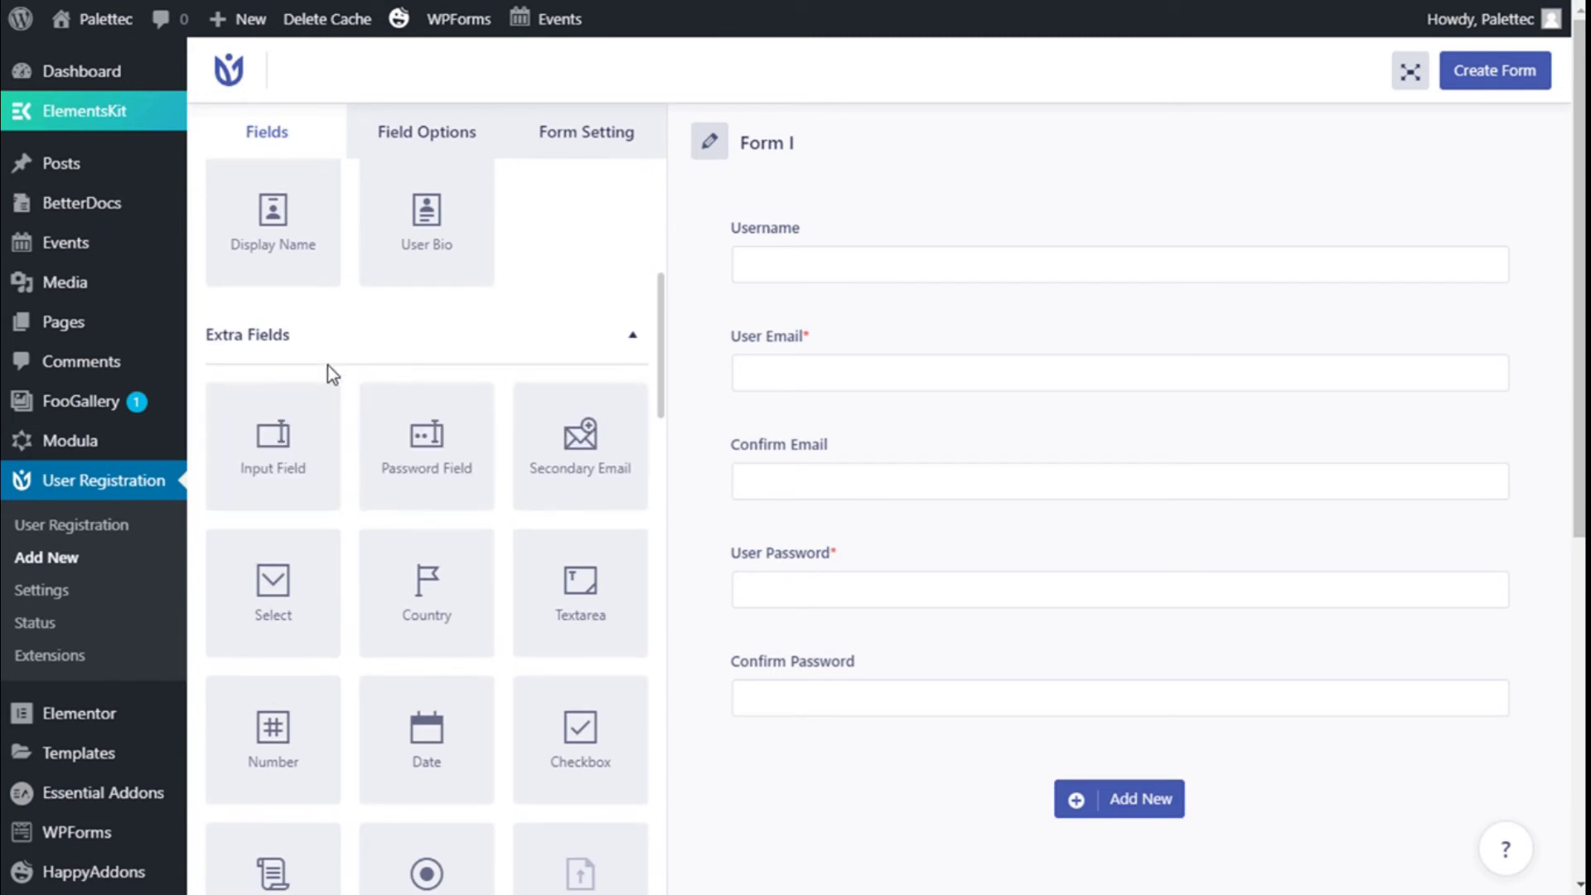
scroll(323, 371, down, 3)
scroll(309, 382, up, 2)
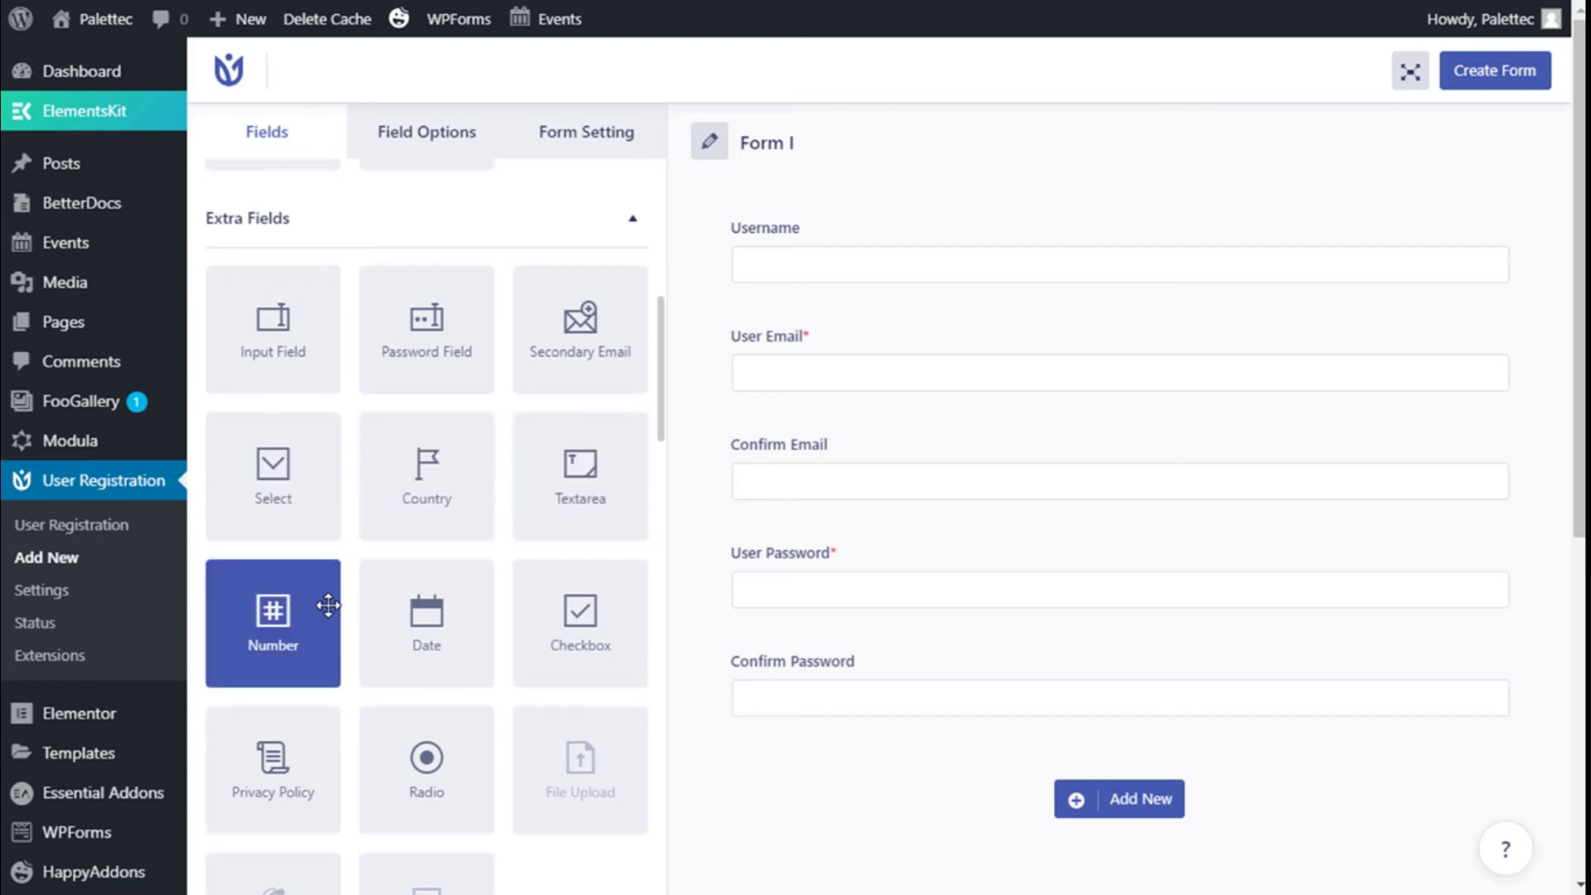
scroll(472, 533, down, 3)
scroll(582, 544, down, 2)
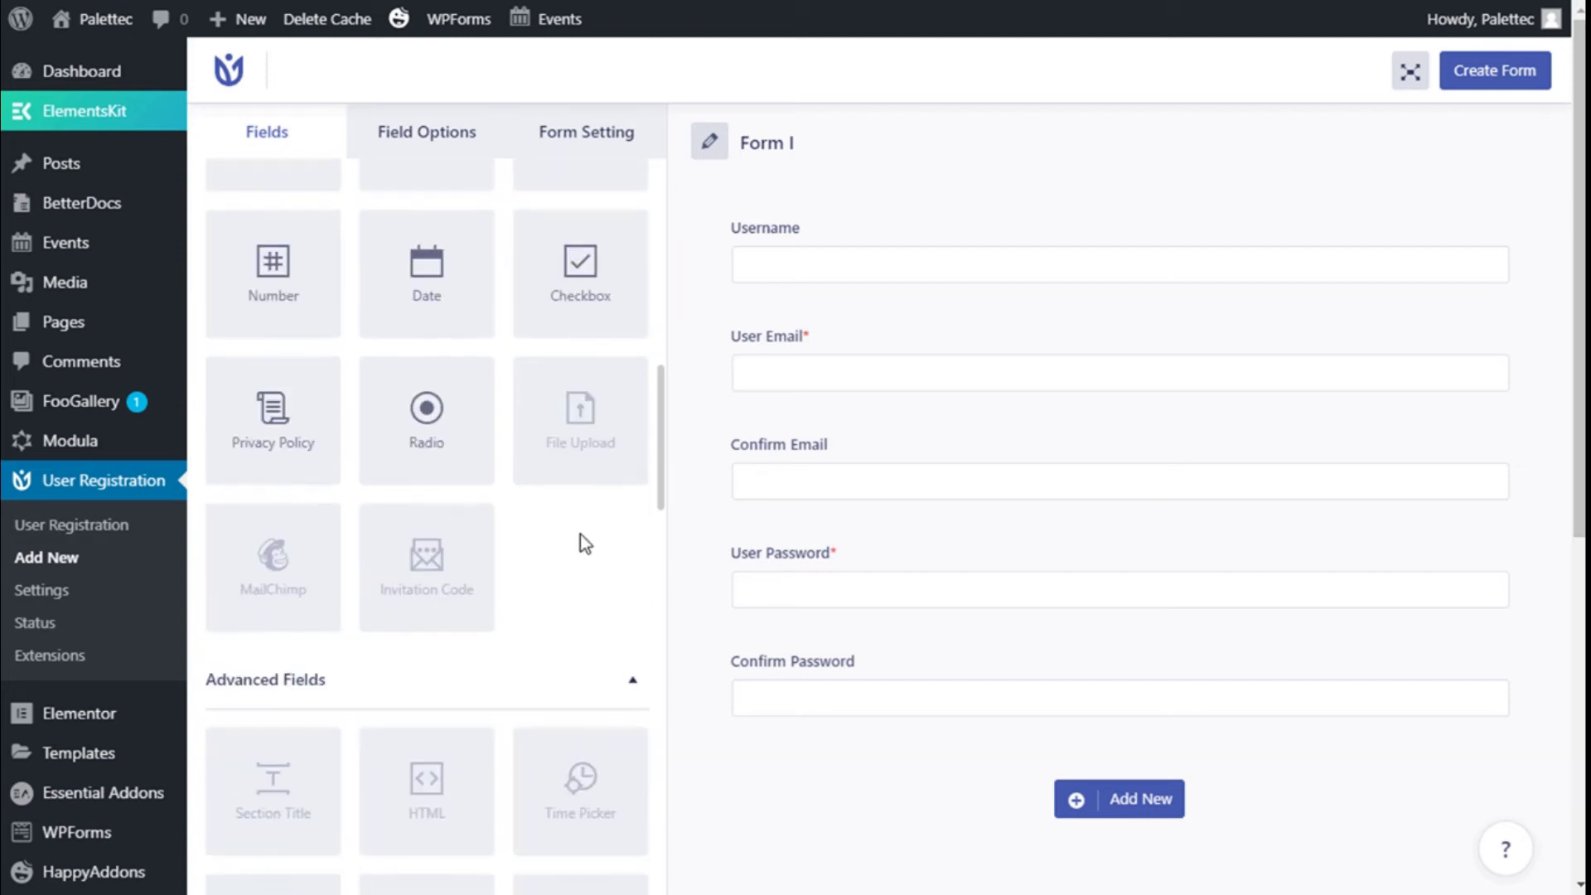
scroll(540, 489, down, 2)
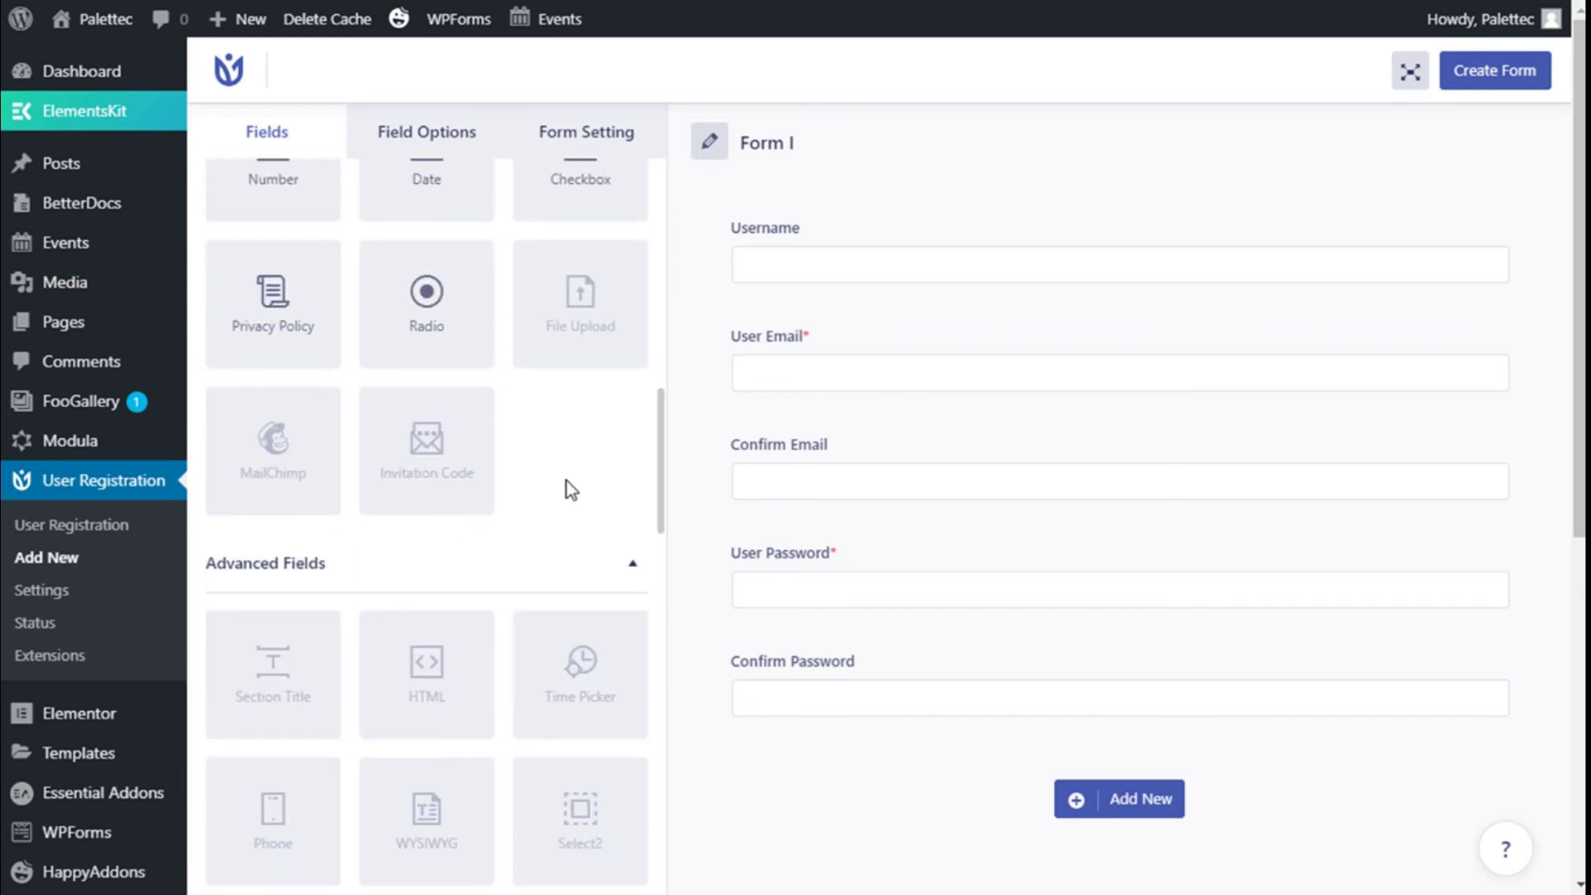
scroll(564, 486, up, 4)
scroll(566, 479, up, 8)
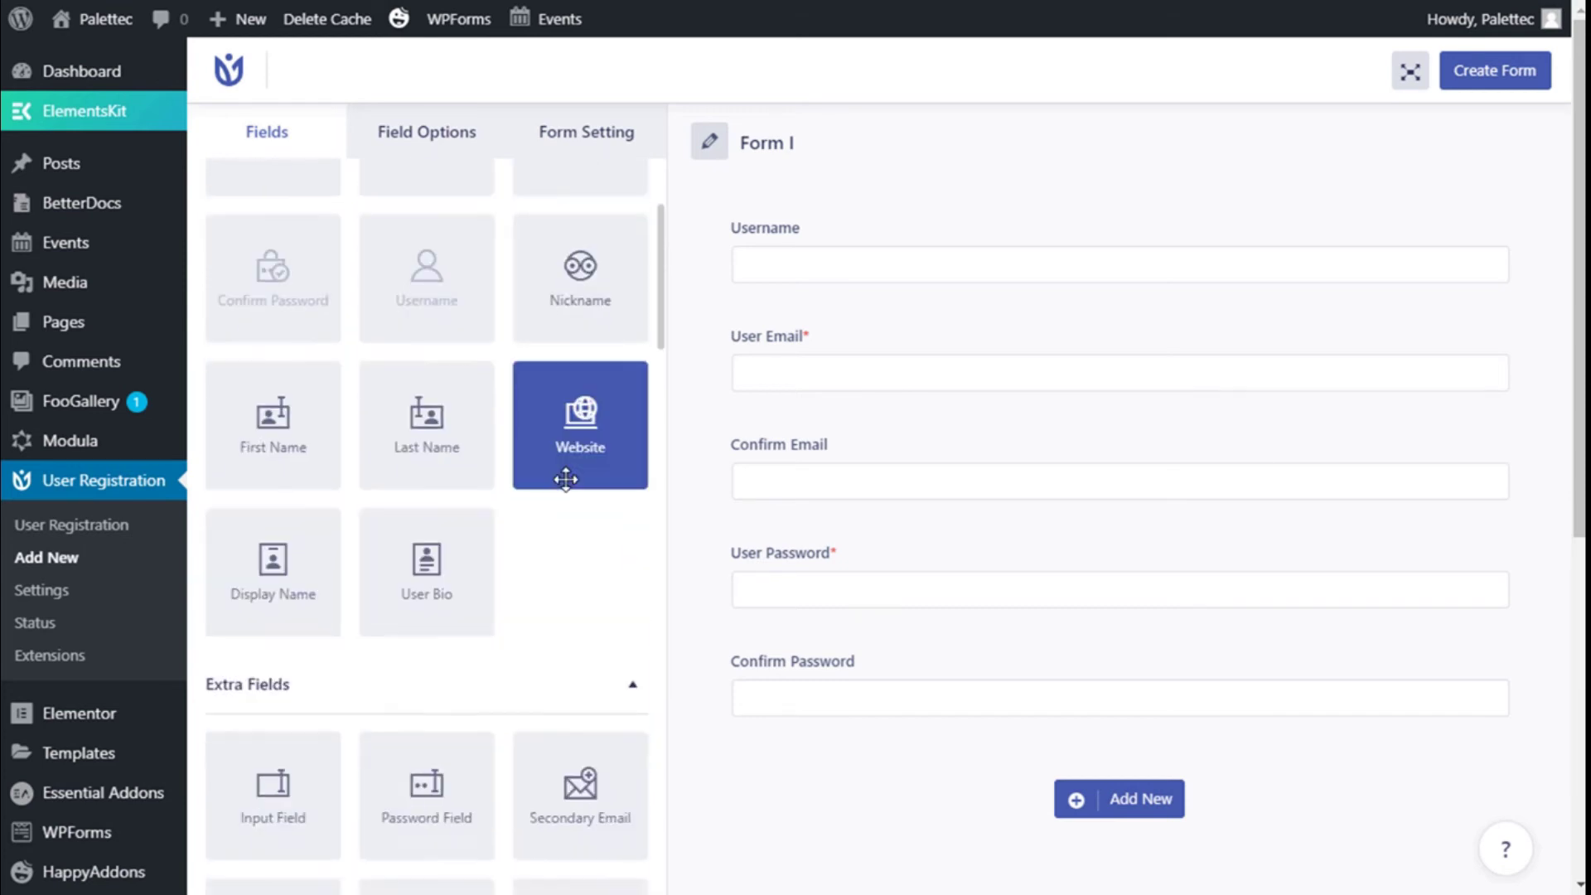
Check the Username field's options, leaving Required set to No, then view the form settings.
click(783, 258)
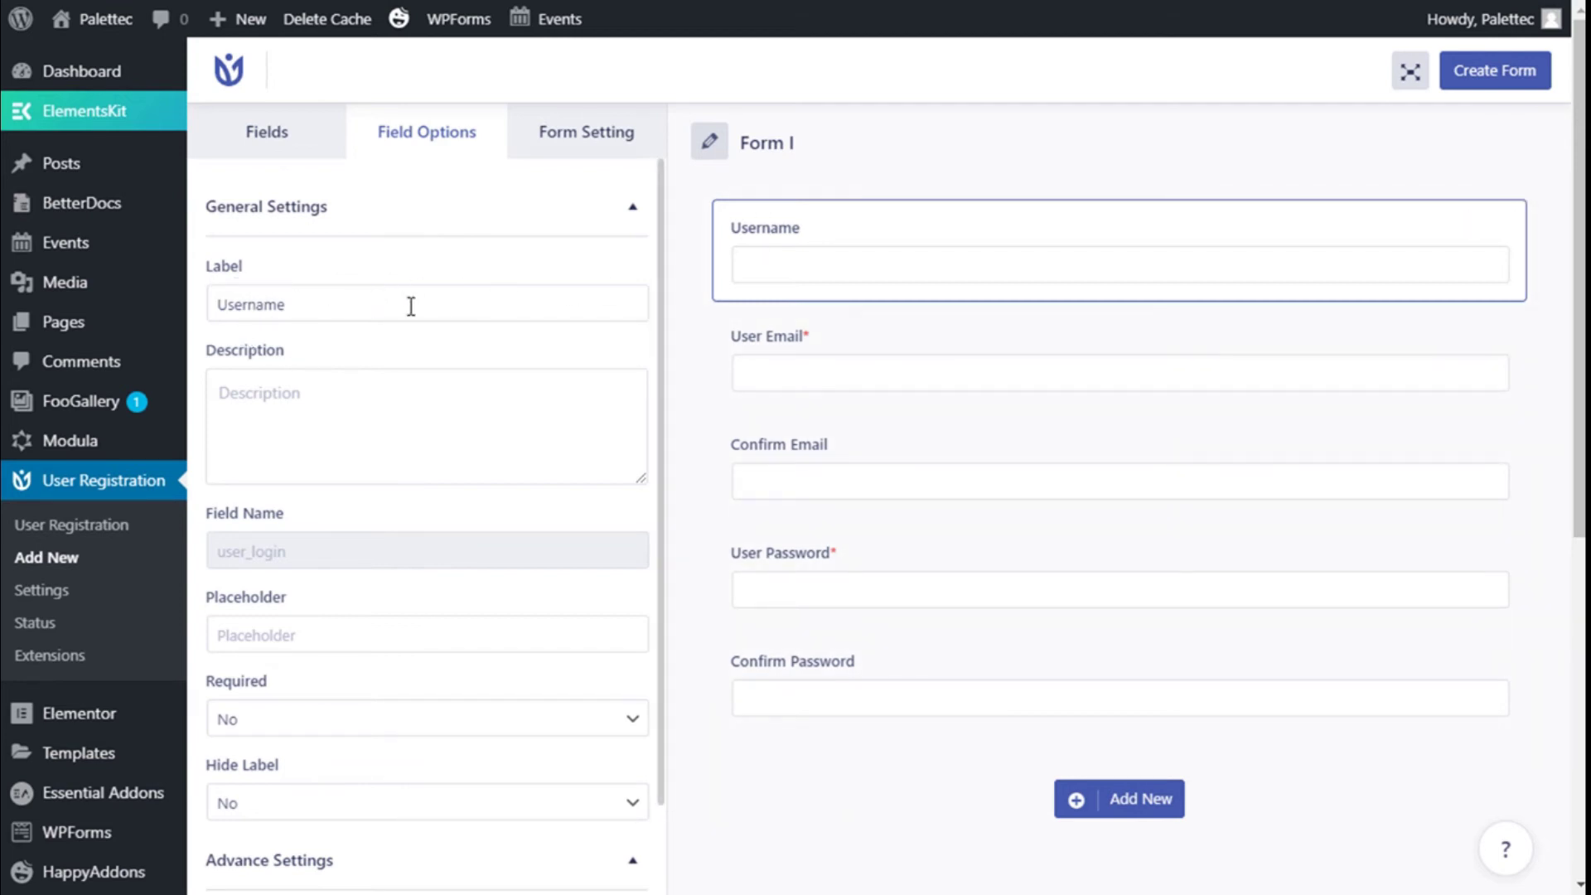
click(288, 405)
scroll(393, 354, down, 2)
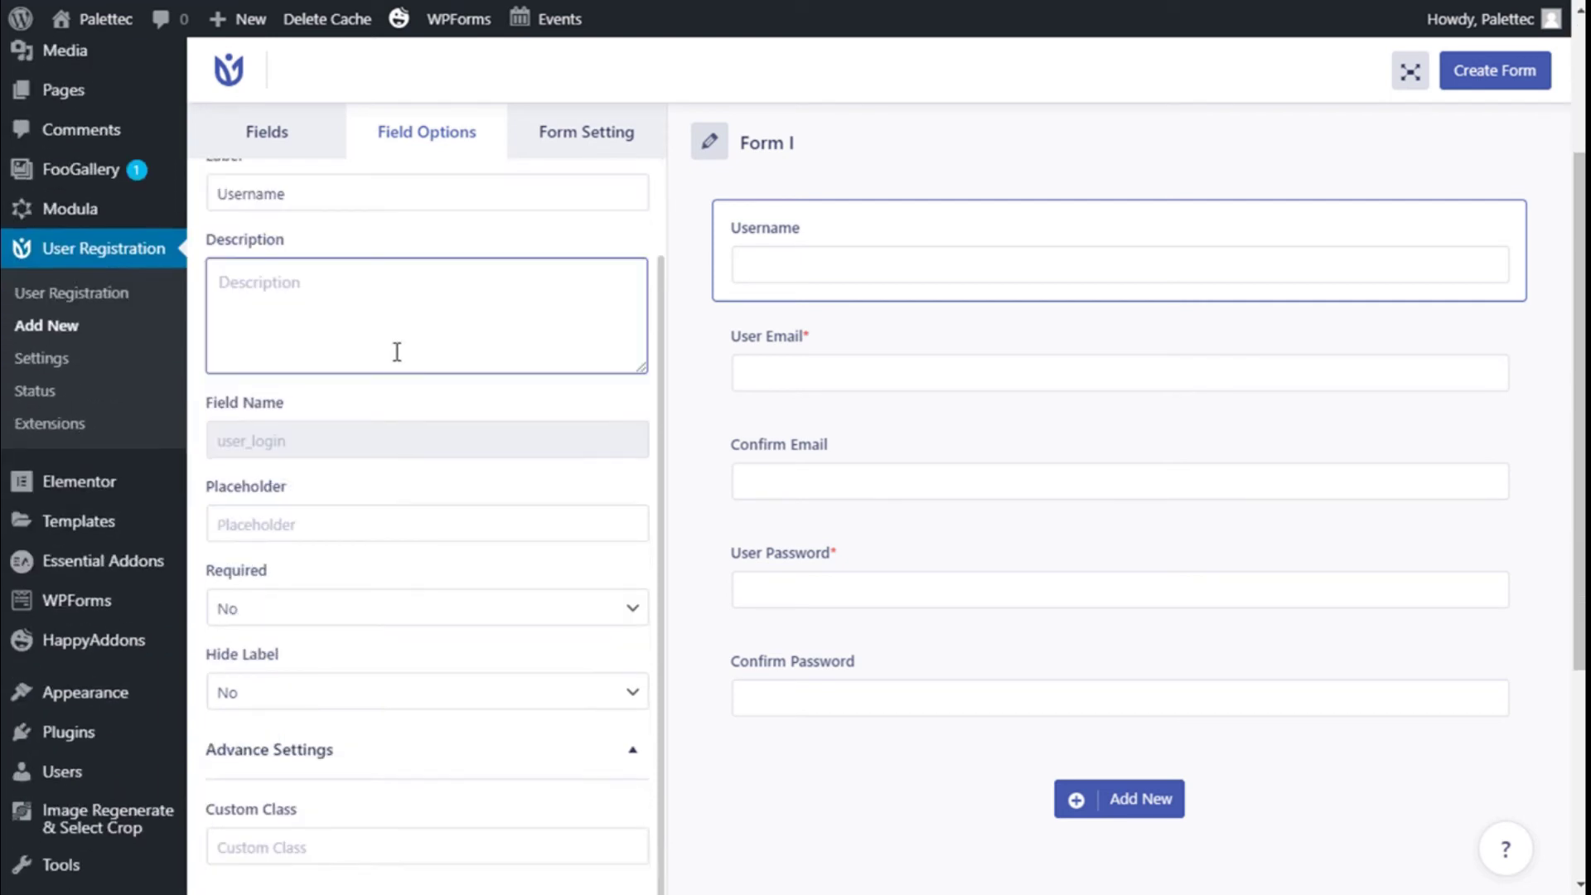
scroll(278, 426, down, 2)
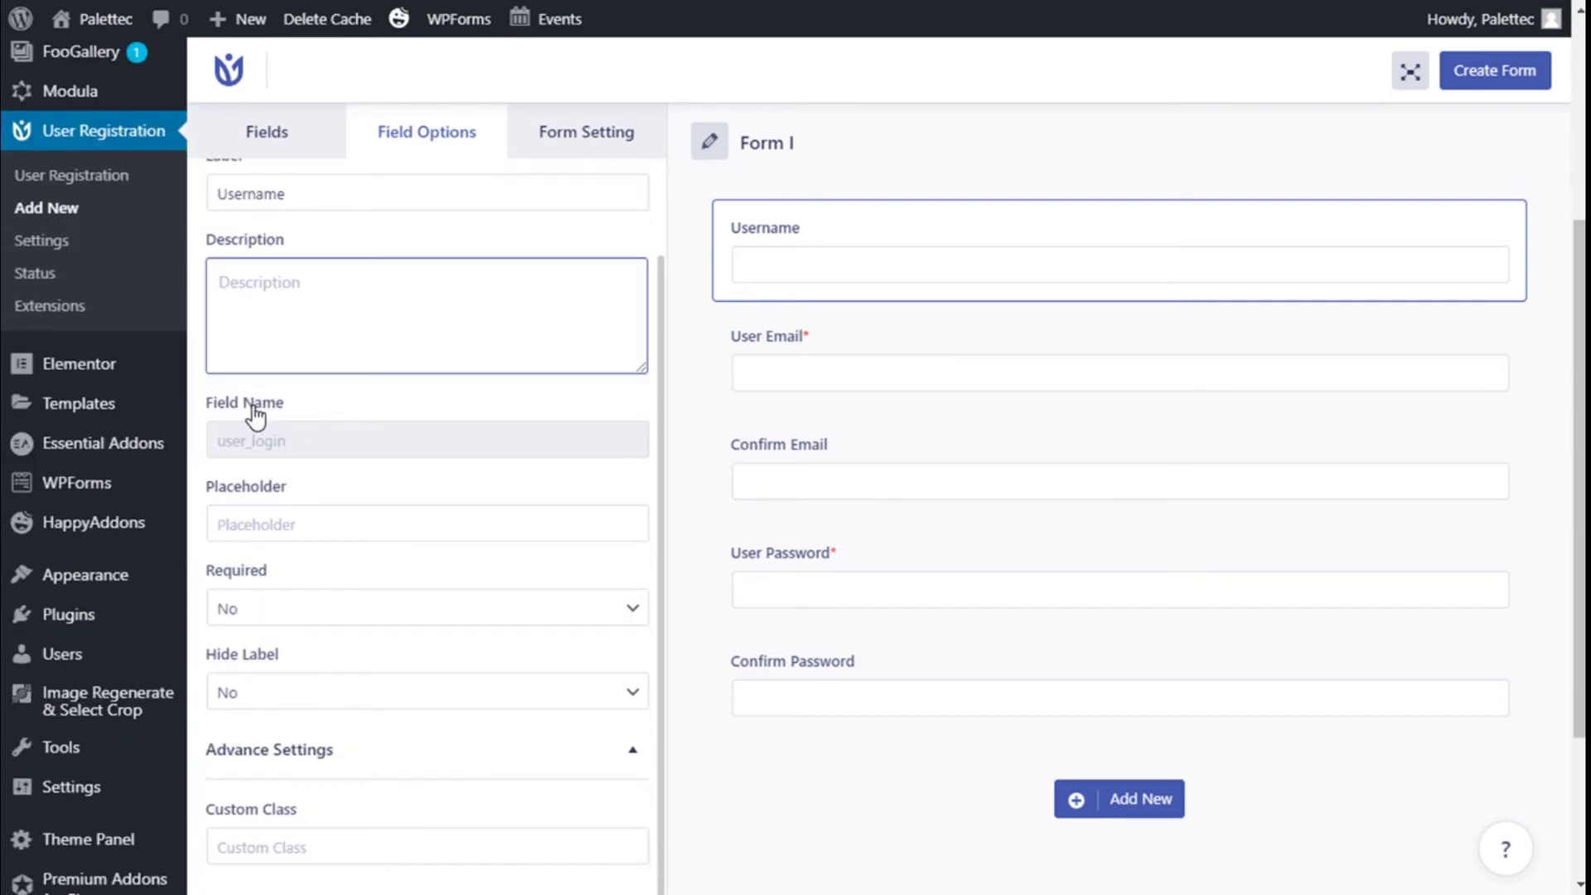
click(269, 525)
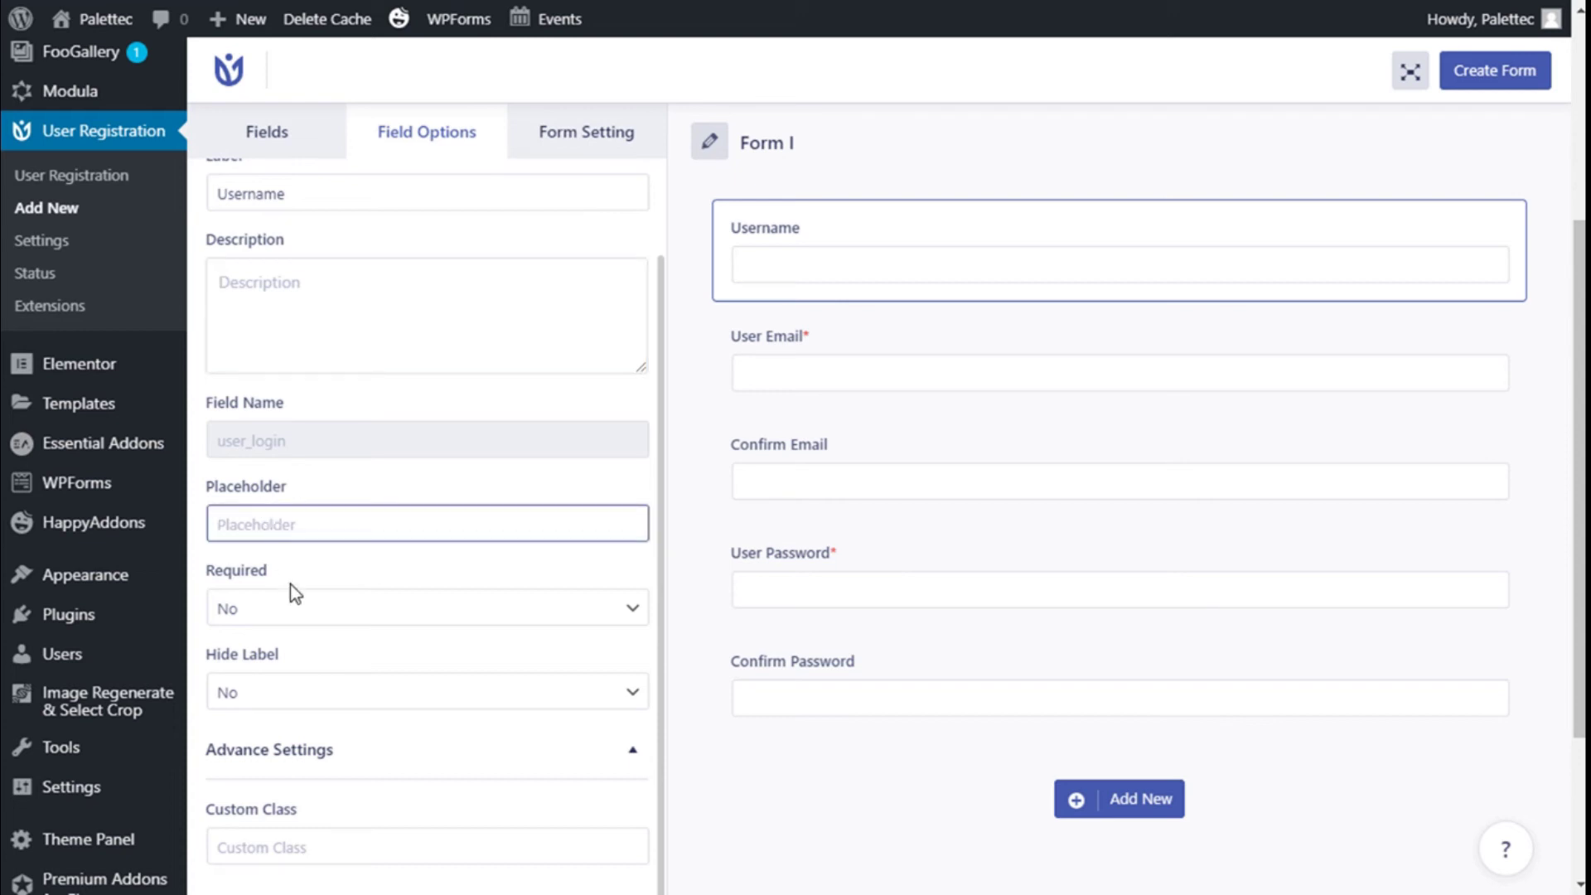
click(261, 621)
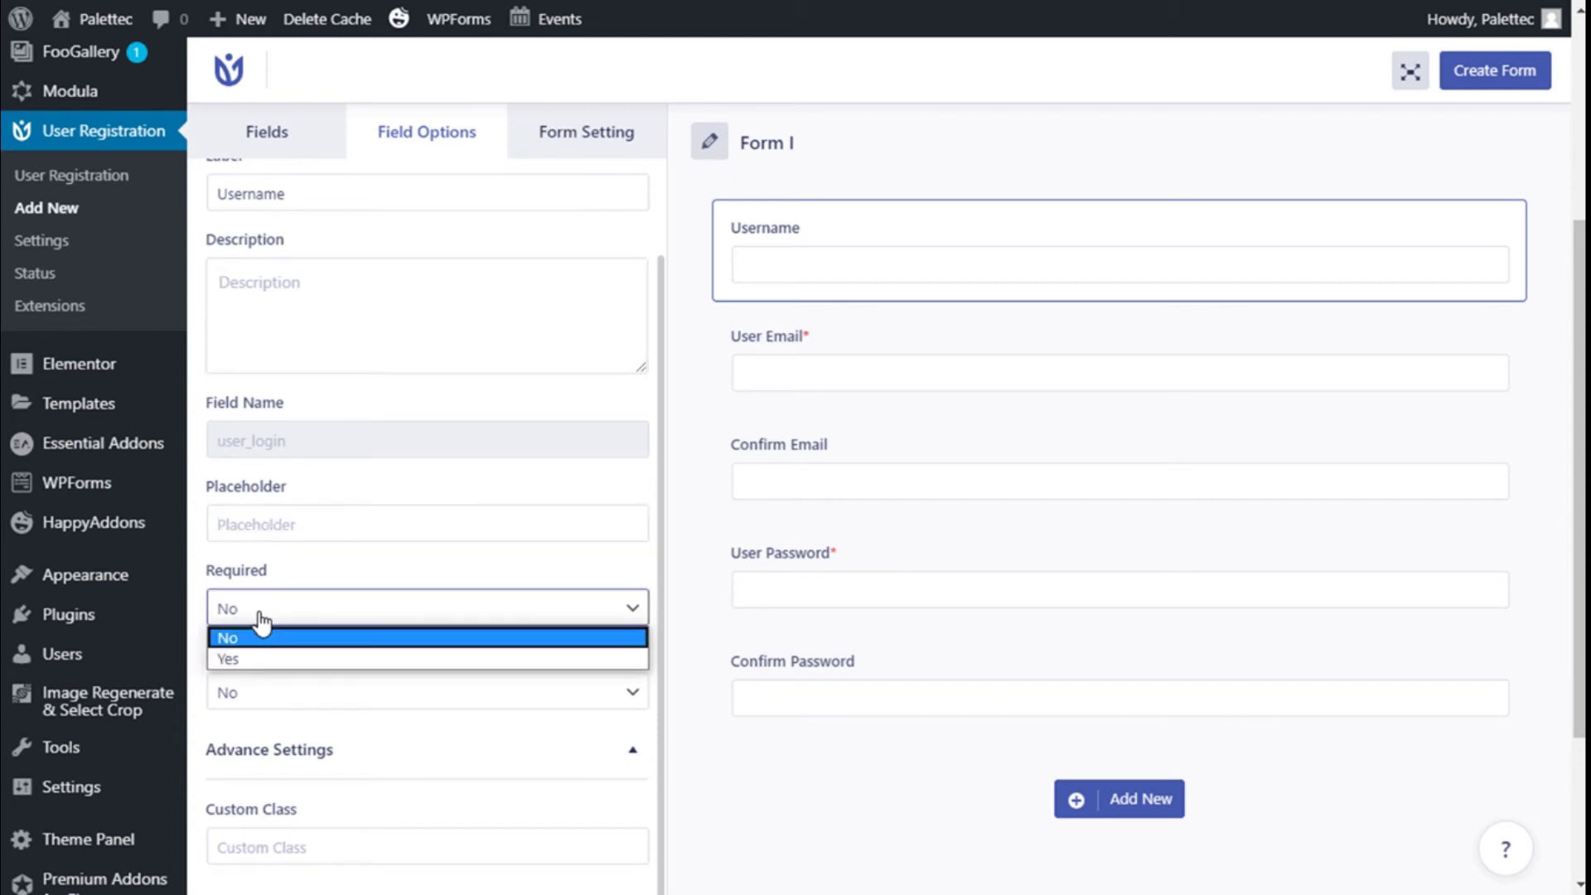
click(262, 591)
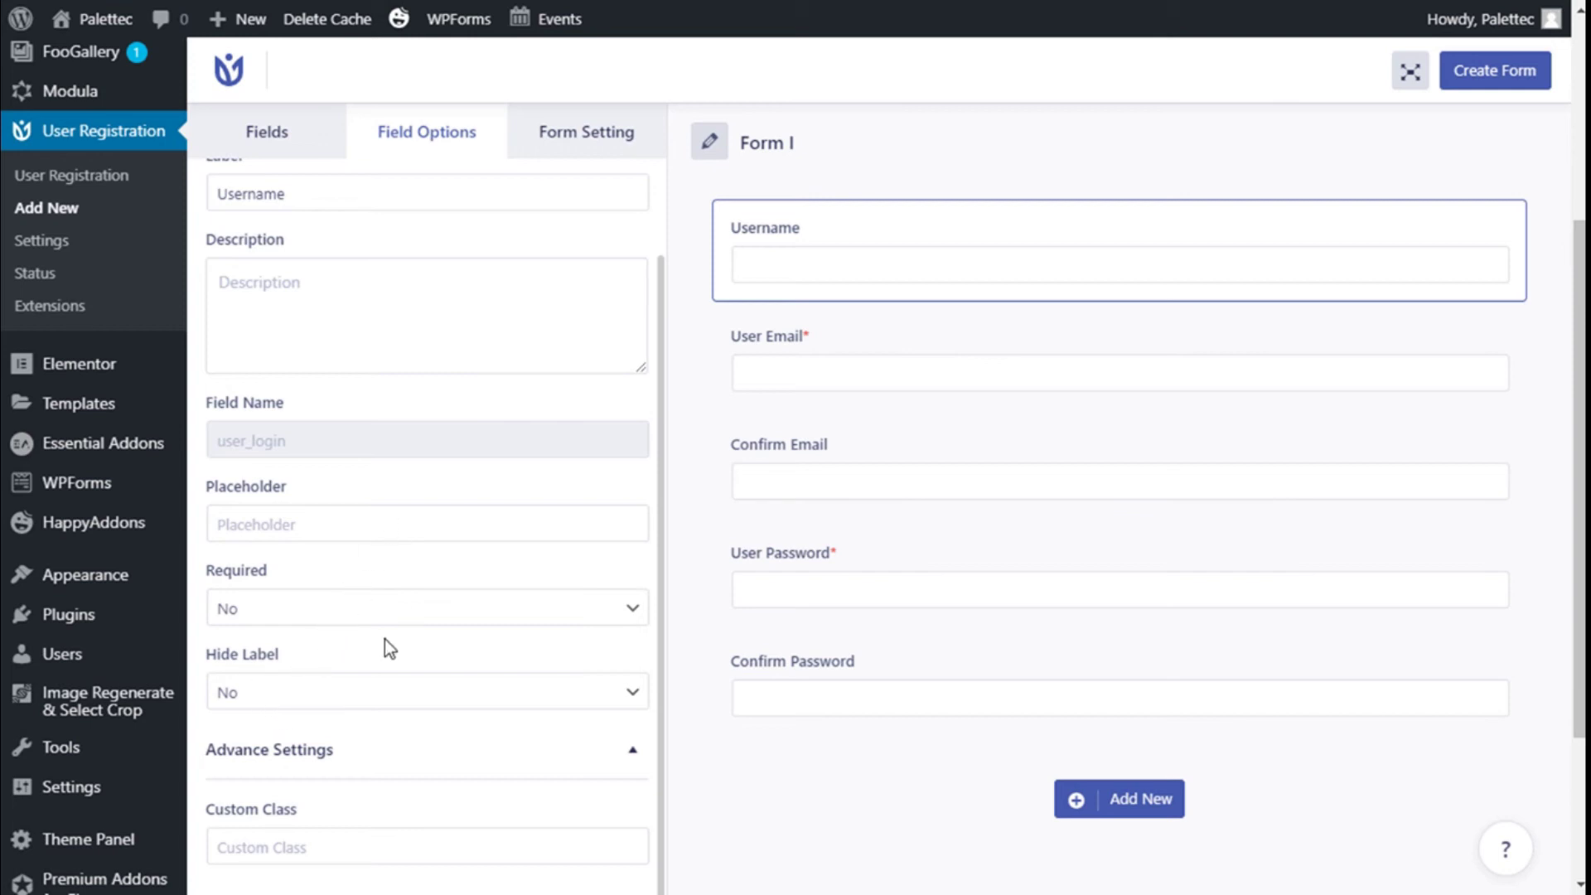
click(287, 847)
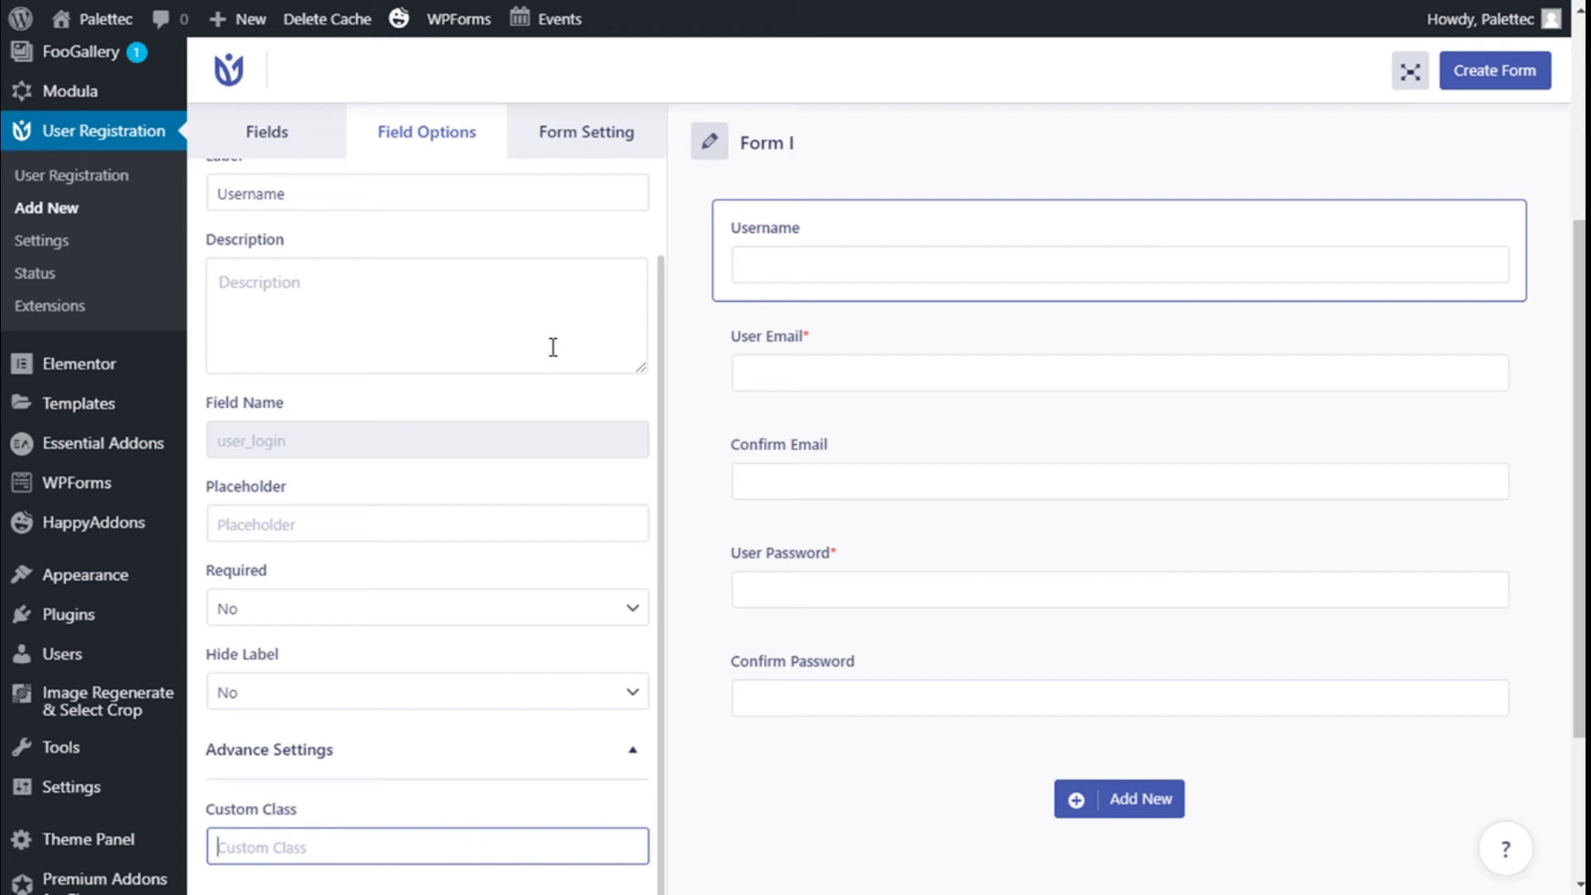
scroll(558, 356, up, 3)
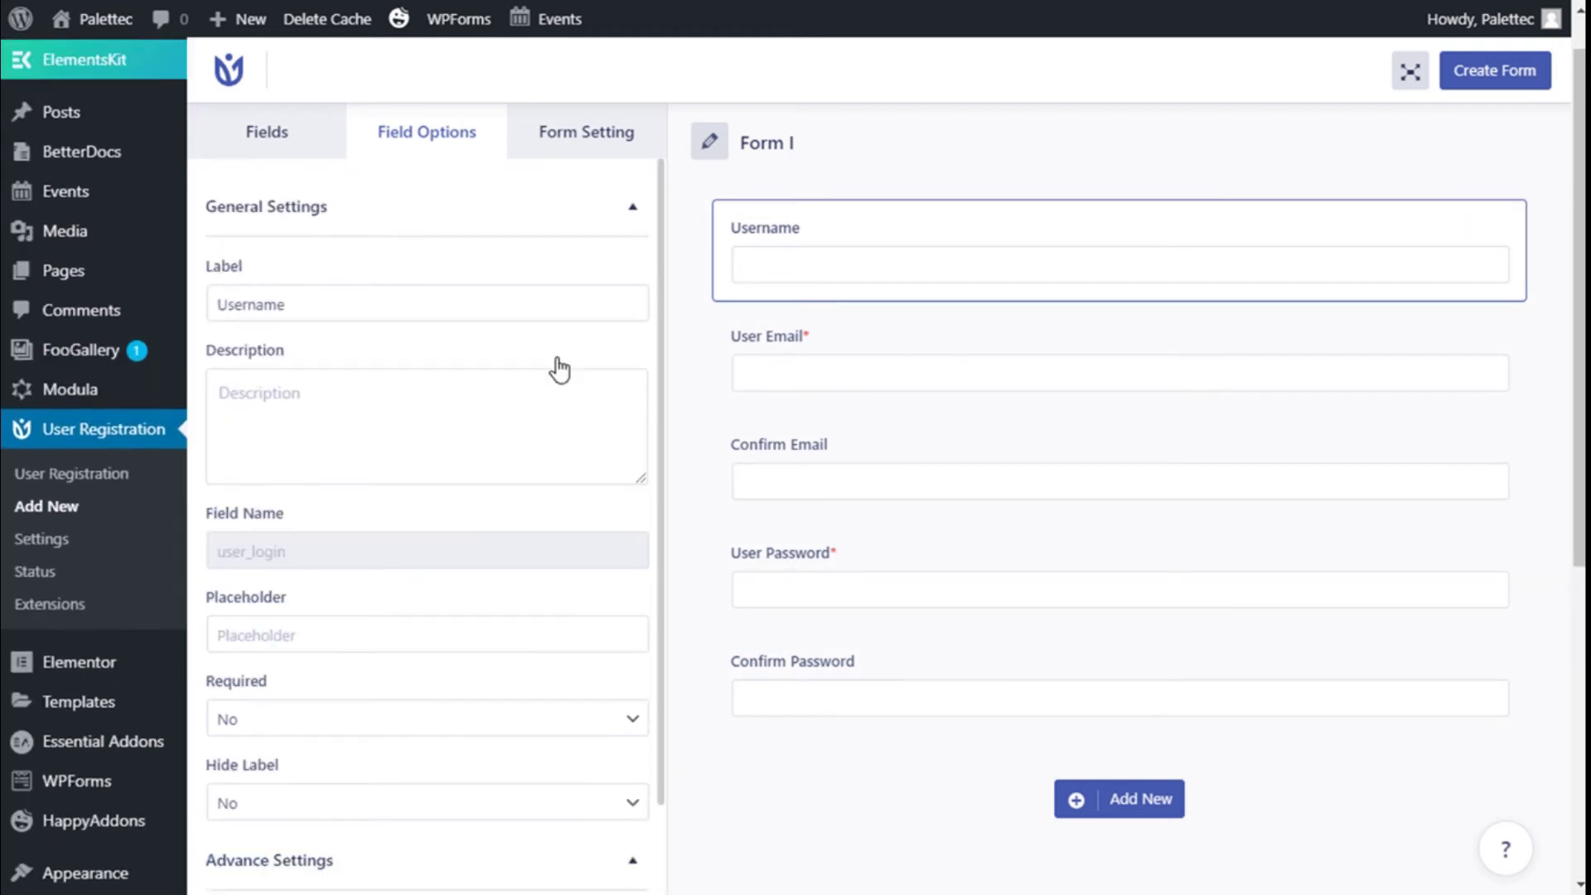
click(547, 135)
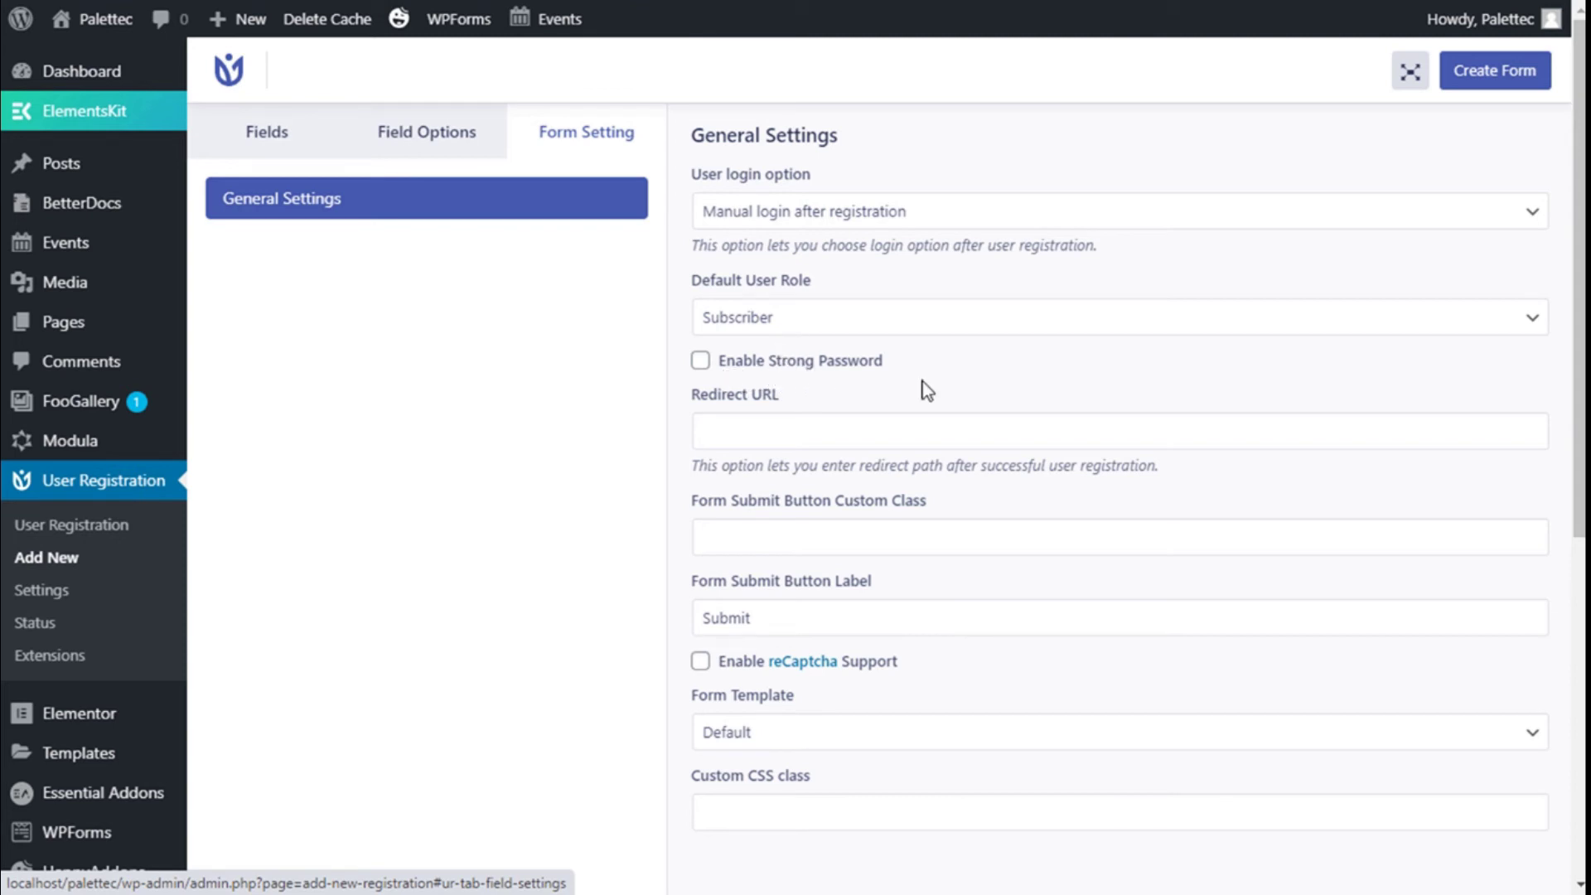
Keep Default as the form template and go back to the Fields list.
scroll(952, 379, down, 2)
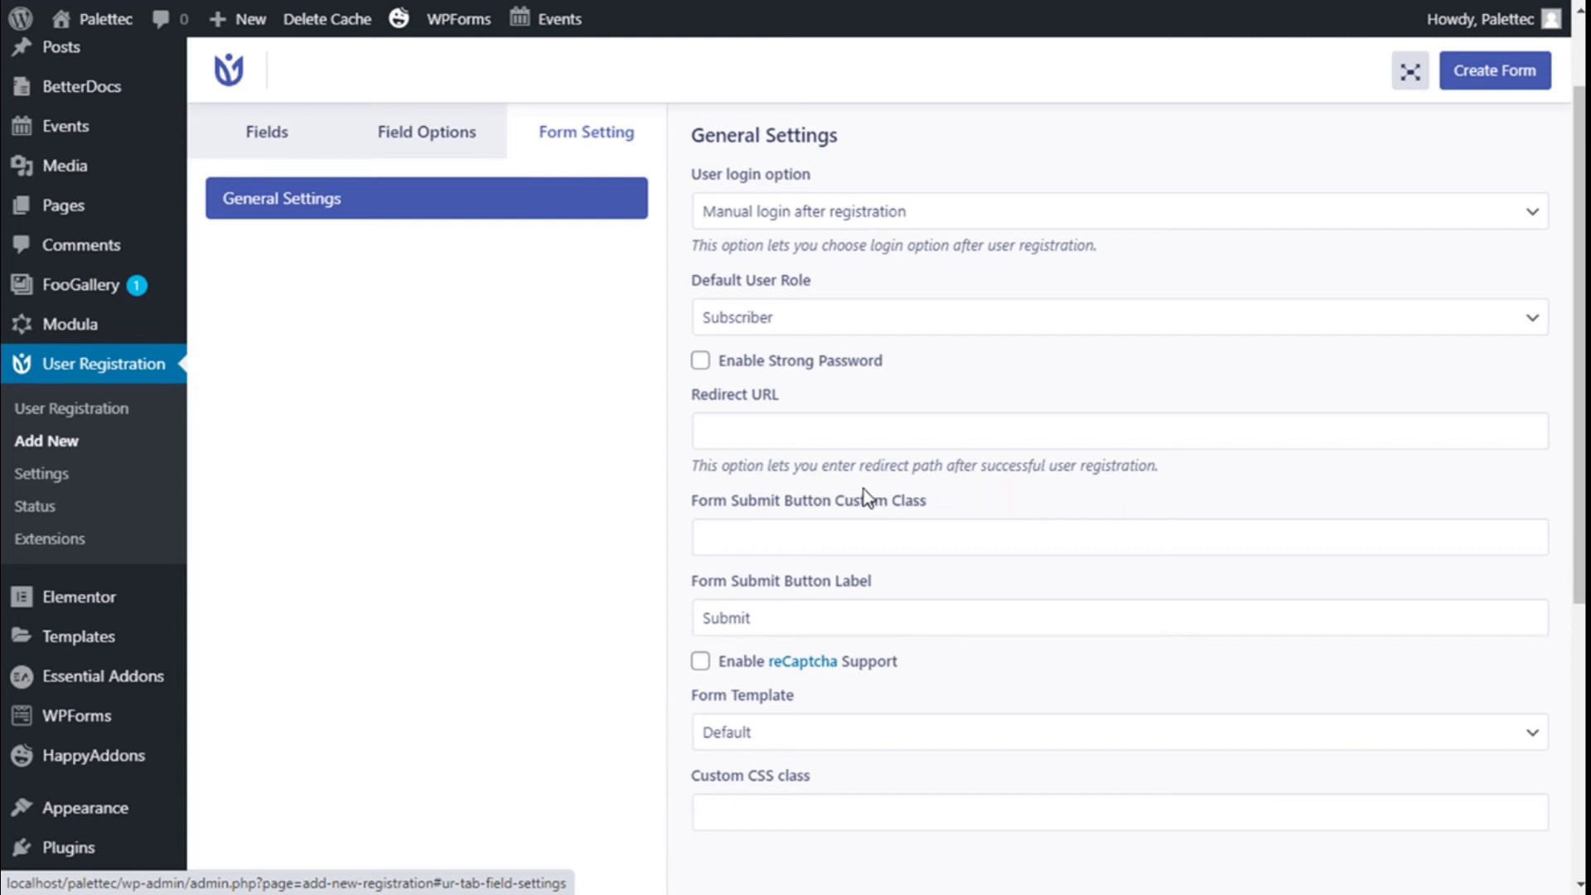
scroll(854, 492, down, 2)
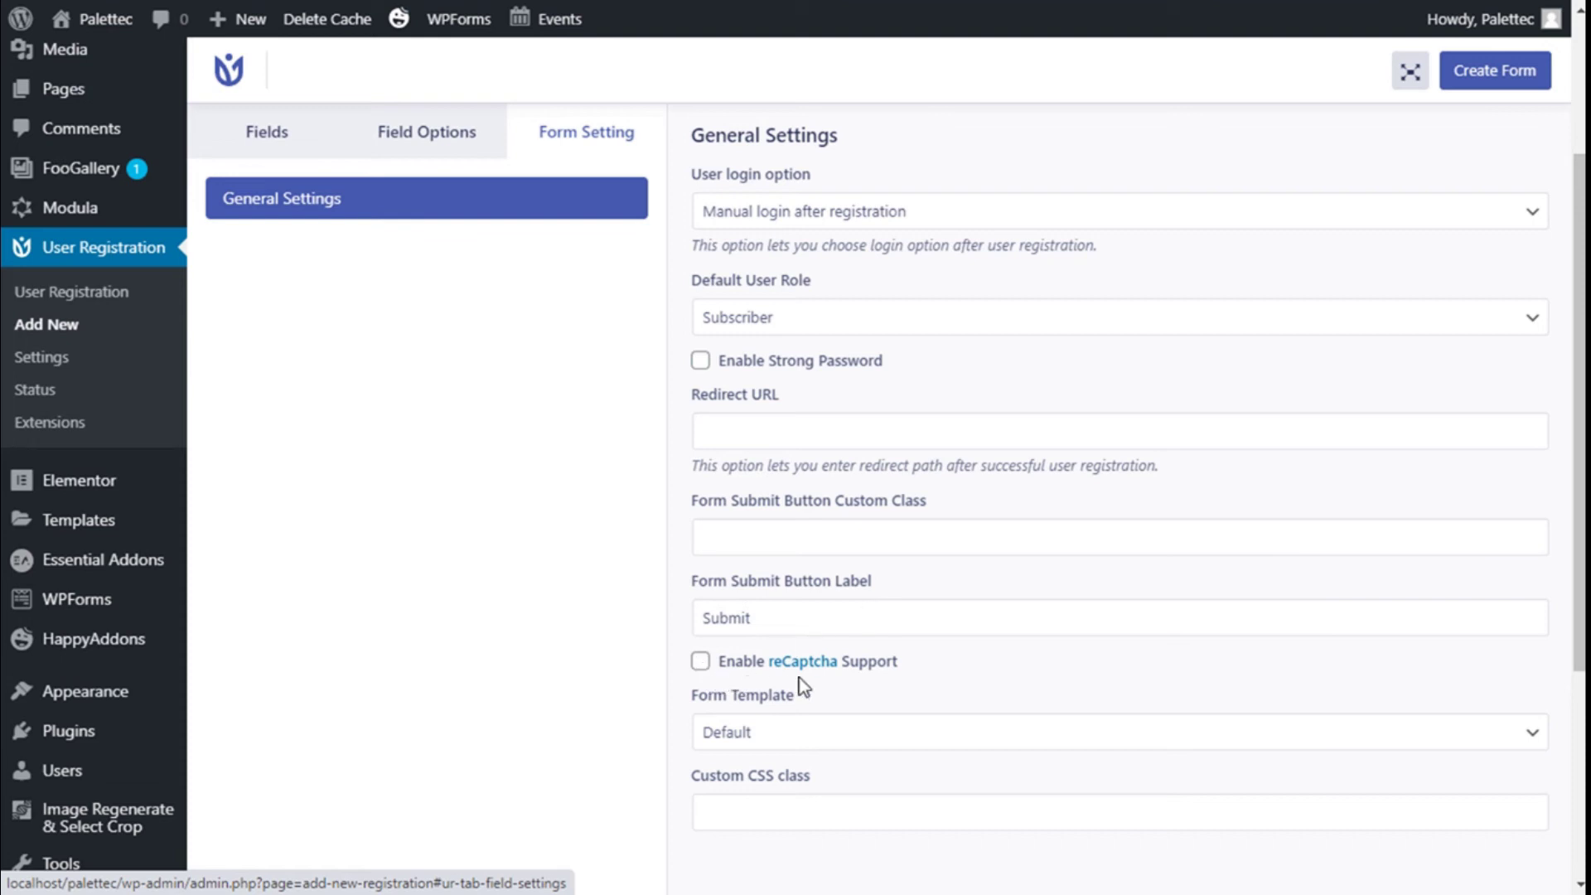
click(760, 737)
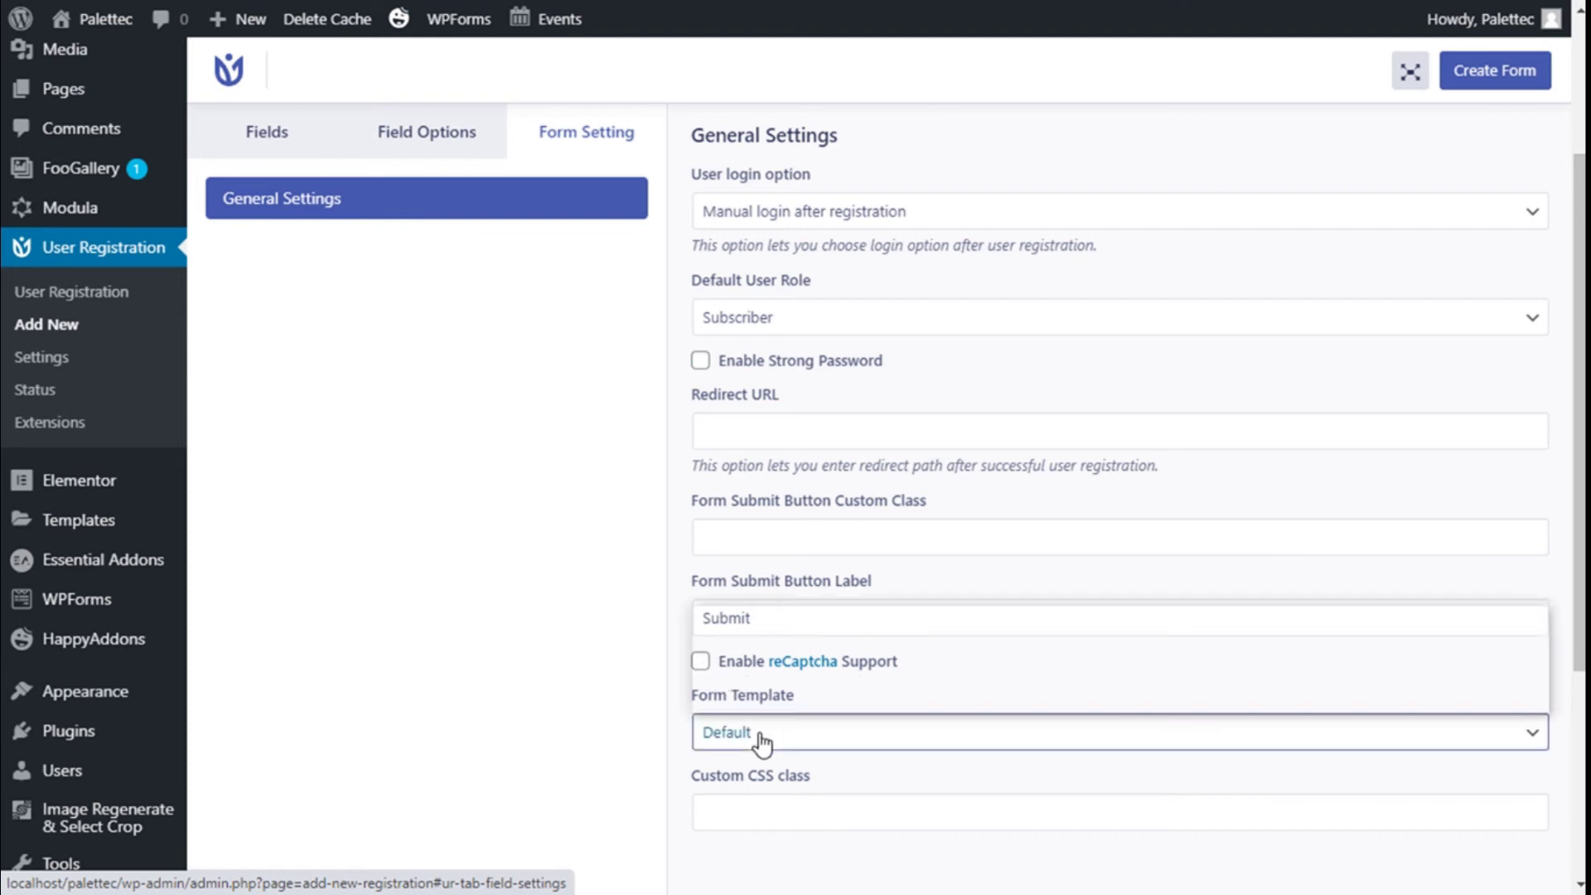
click(760, 737)
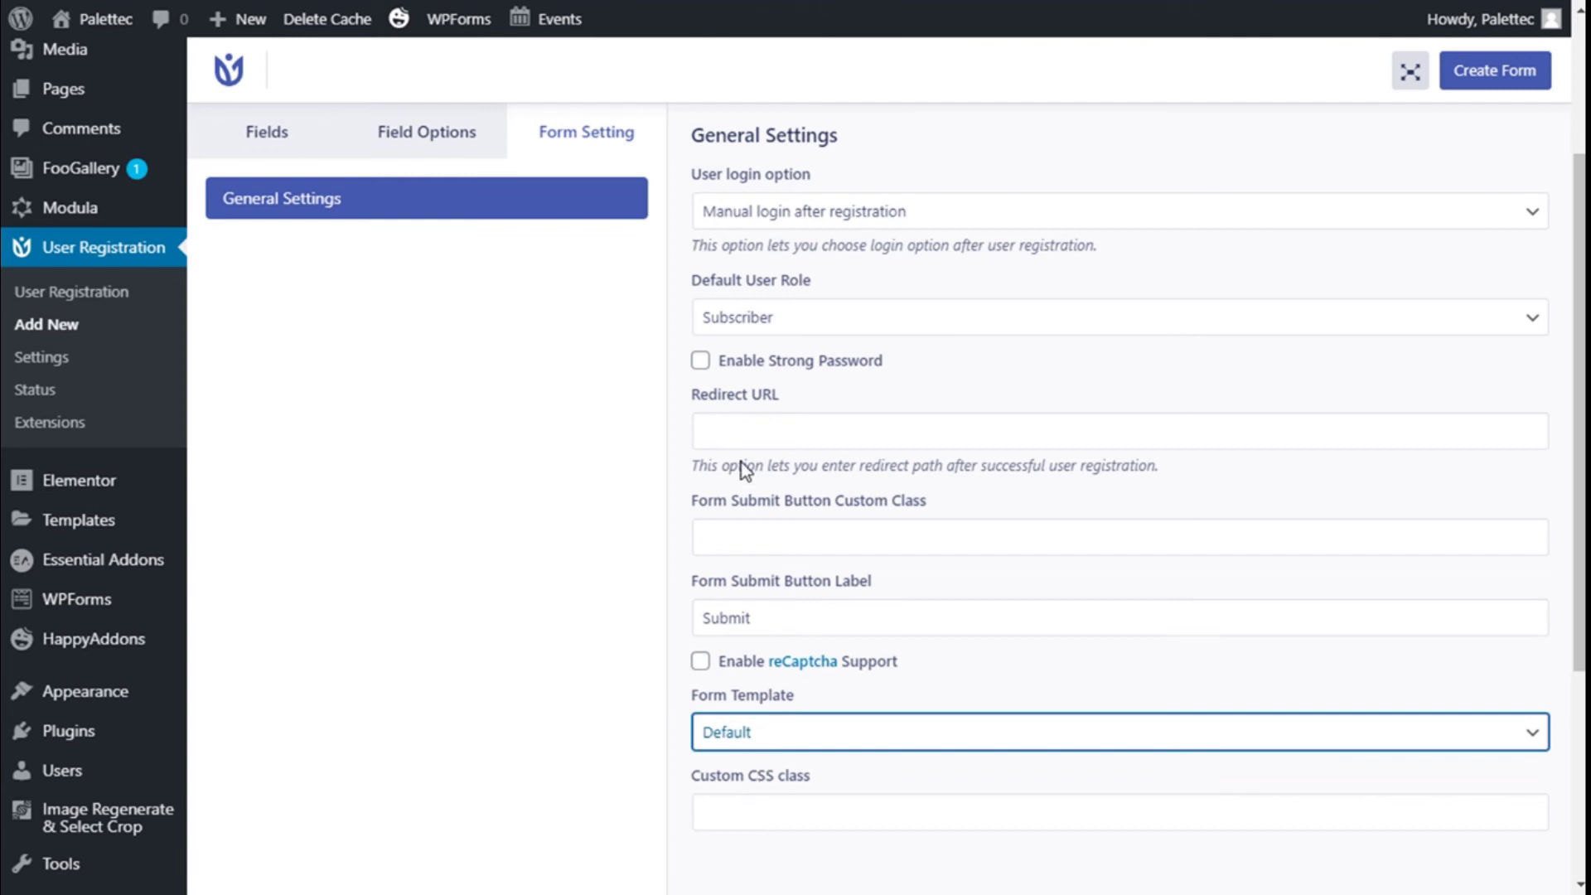
scroll(498, 348, up, 3)
click(272, 135)
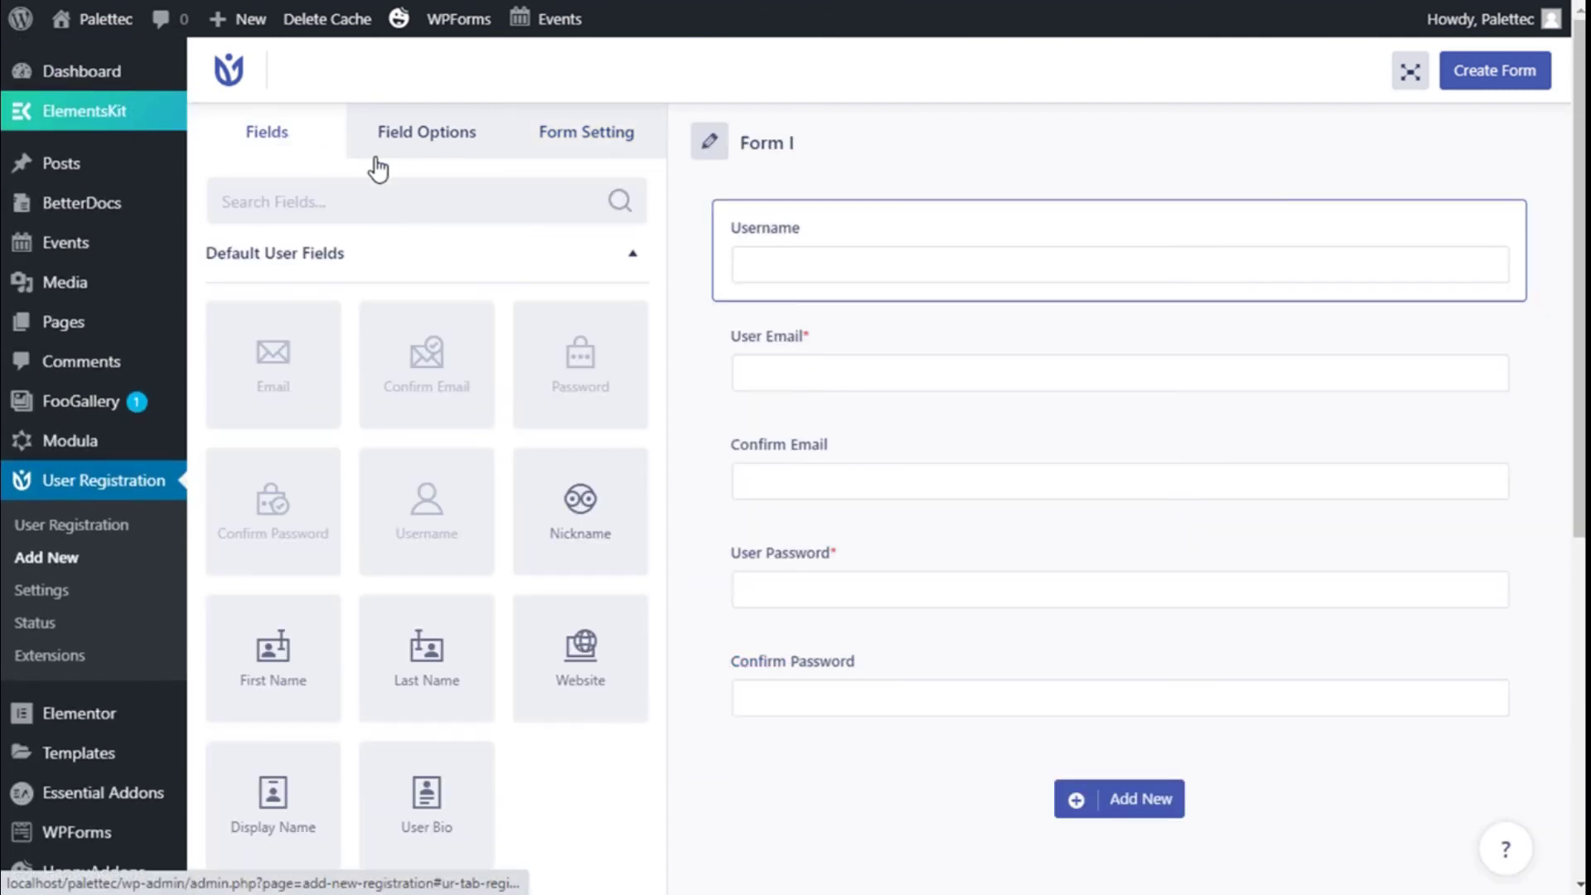
Create Form I, dismiss the confirmation, and copy its shortcode [user_registration_form id="694"].
click(1492, 76)
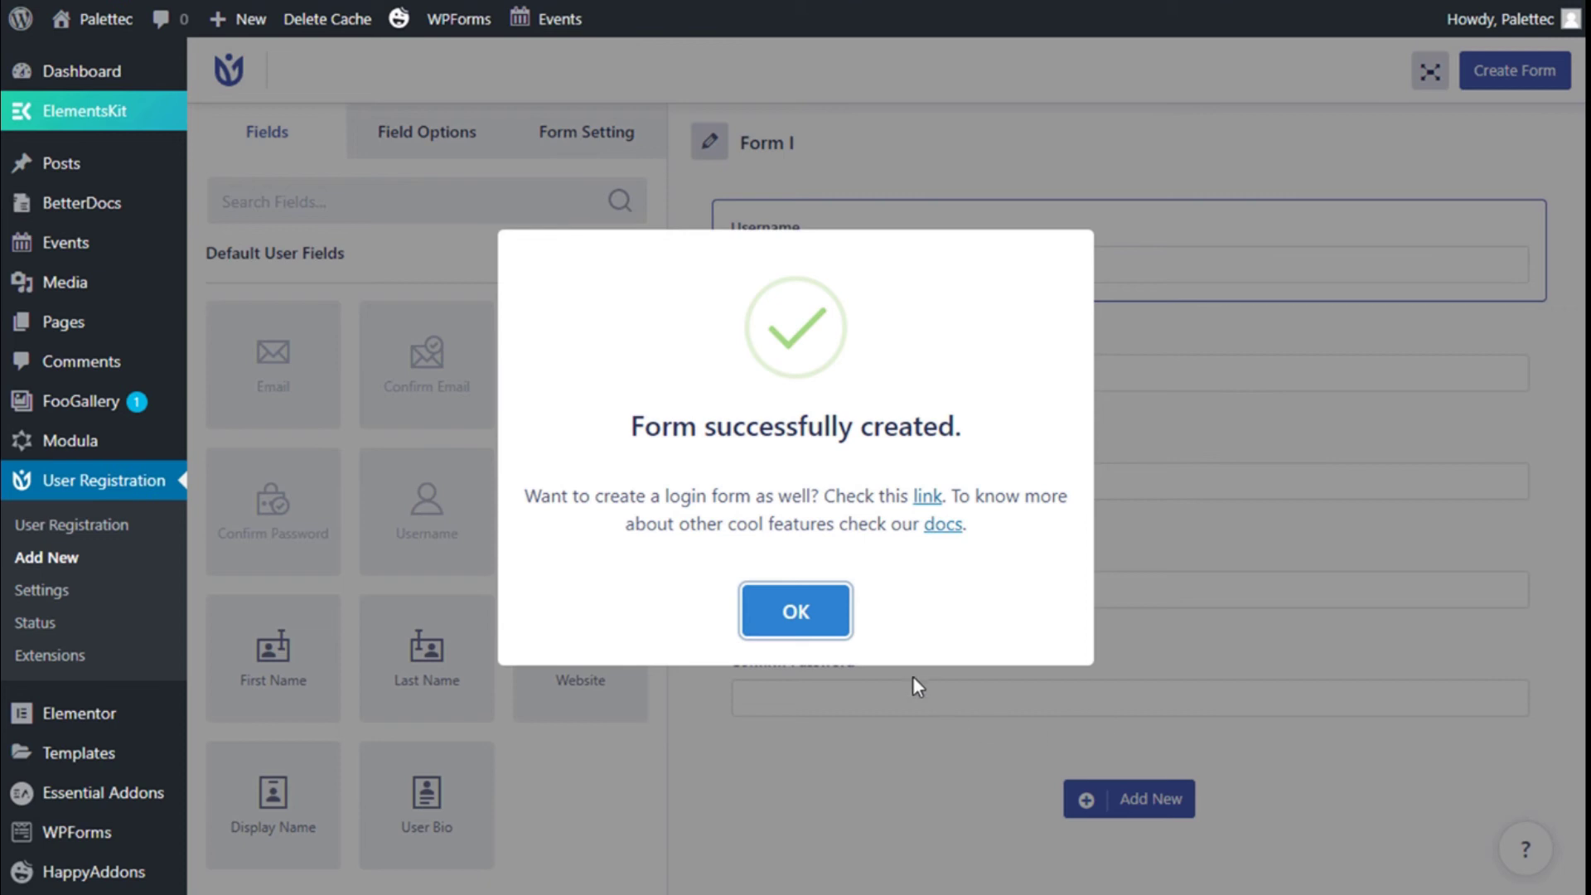
click(796, 615)
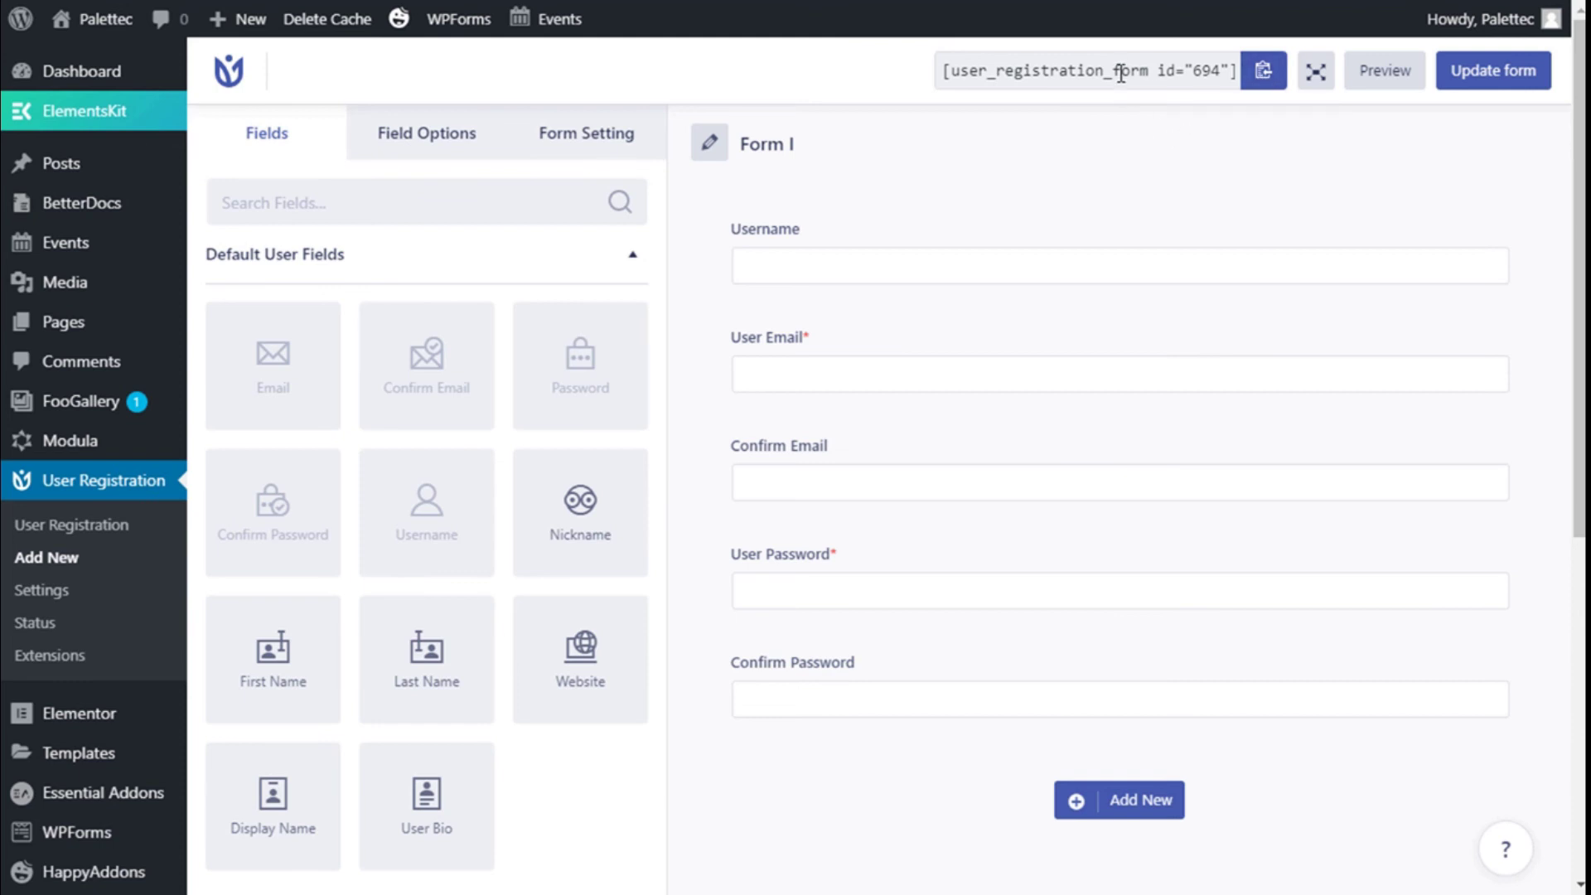
click(1265, 74)
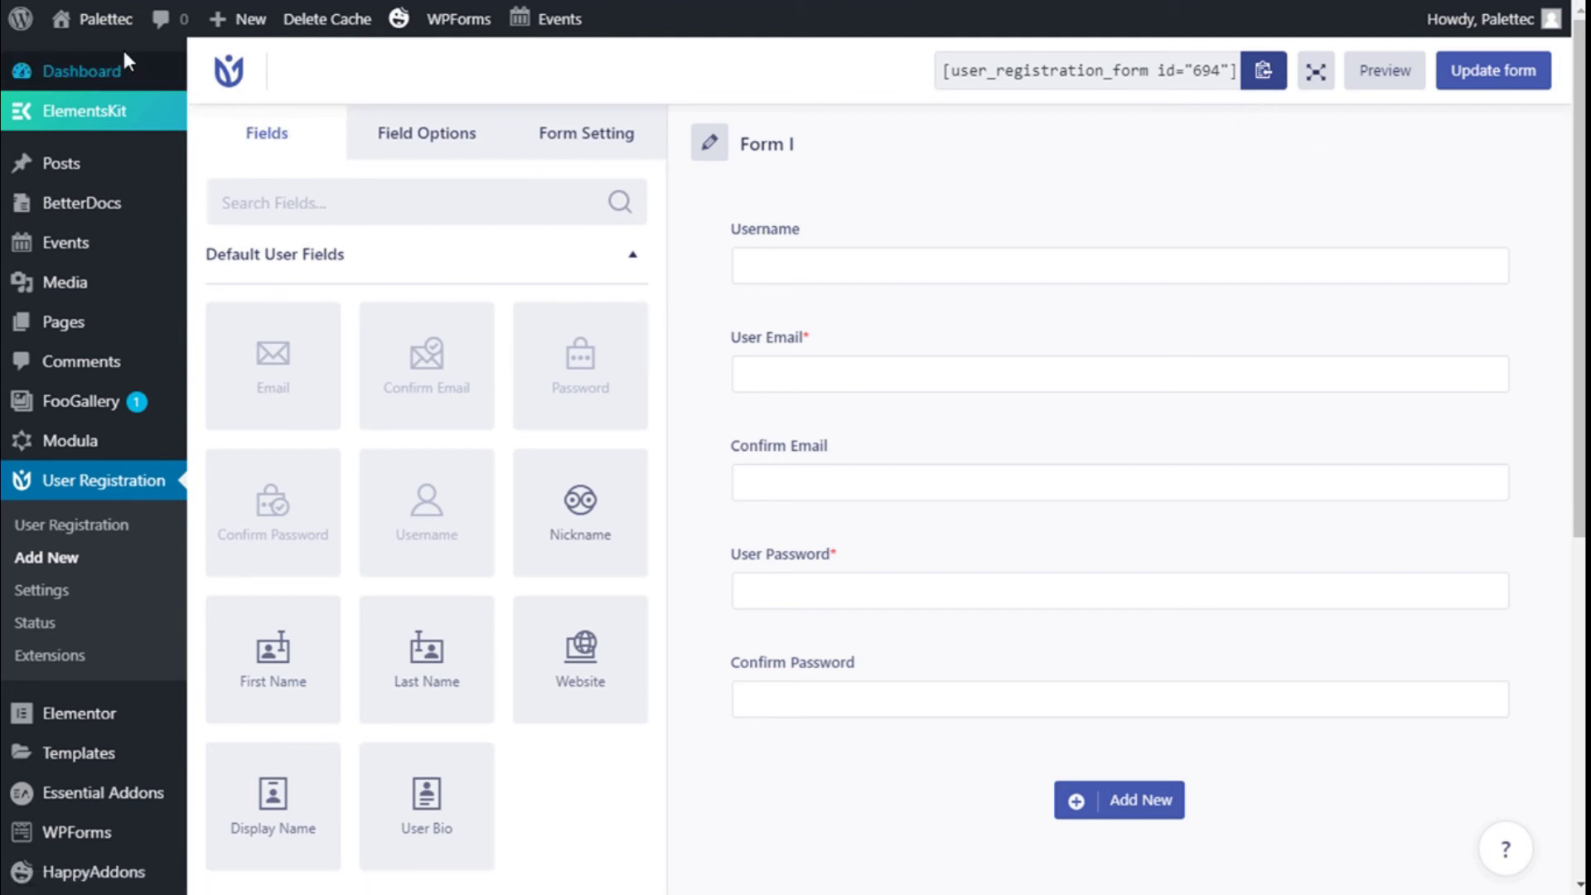
Go to the public home page and load it in the Elementor editor via the admin bar.
mouse_move(108, 22)
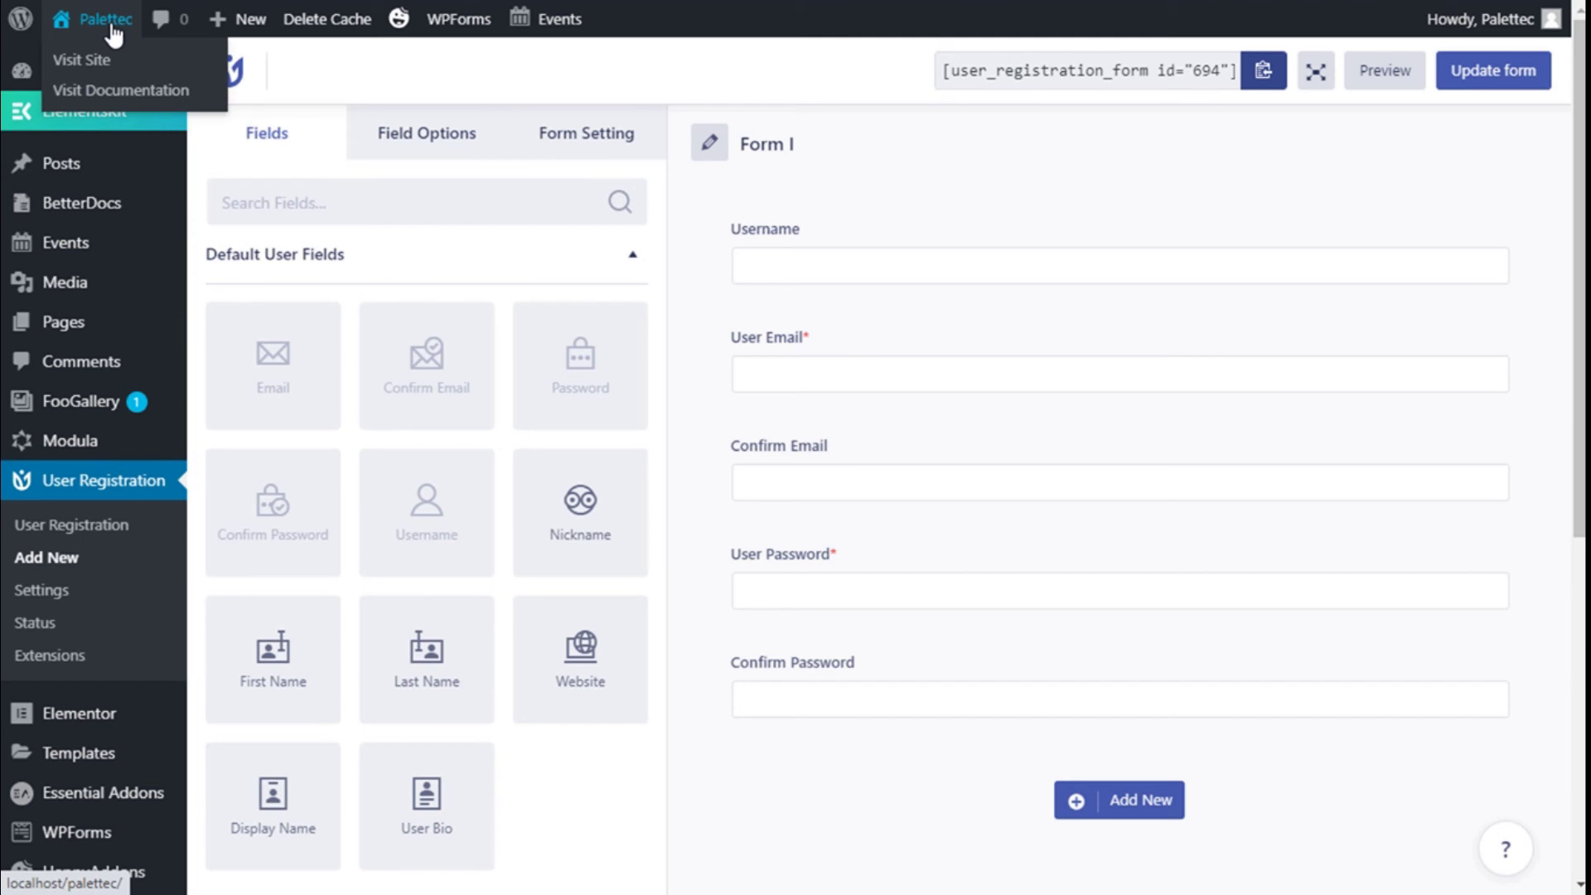
click(90, 63)
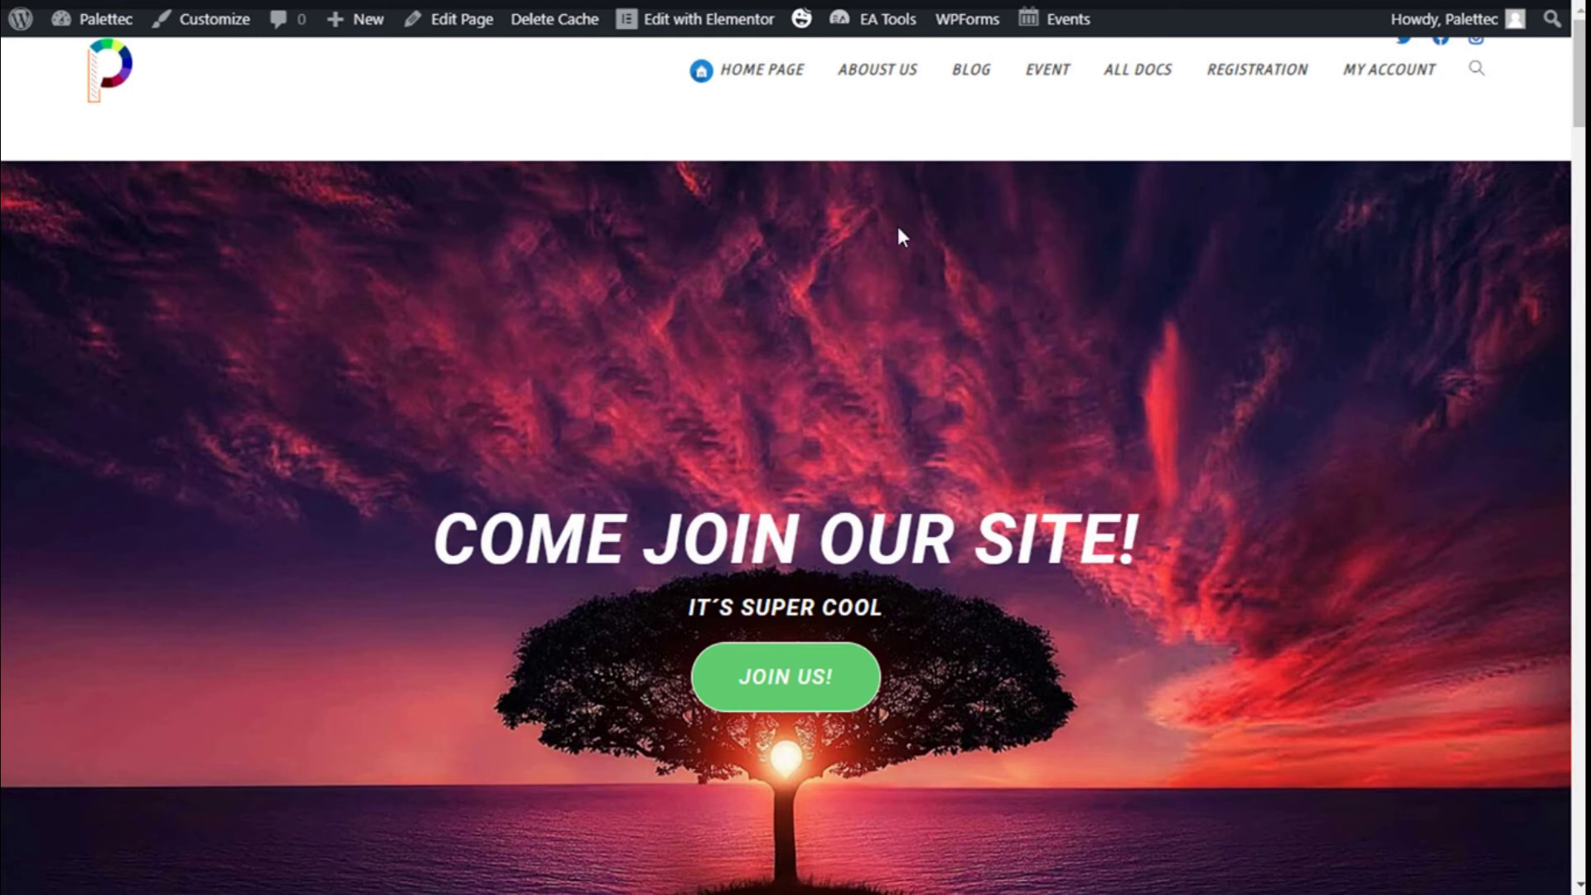
mouse_move(726, 35)
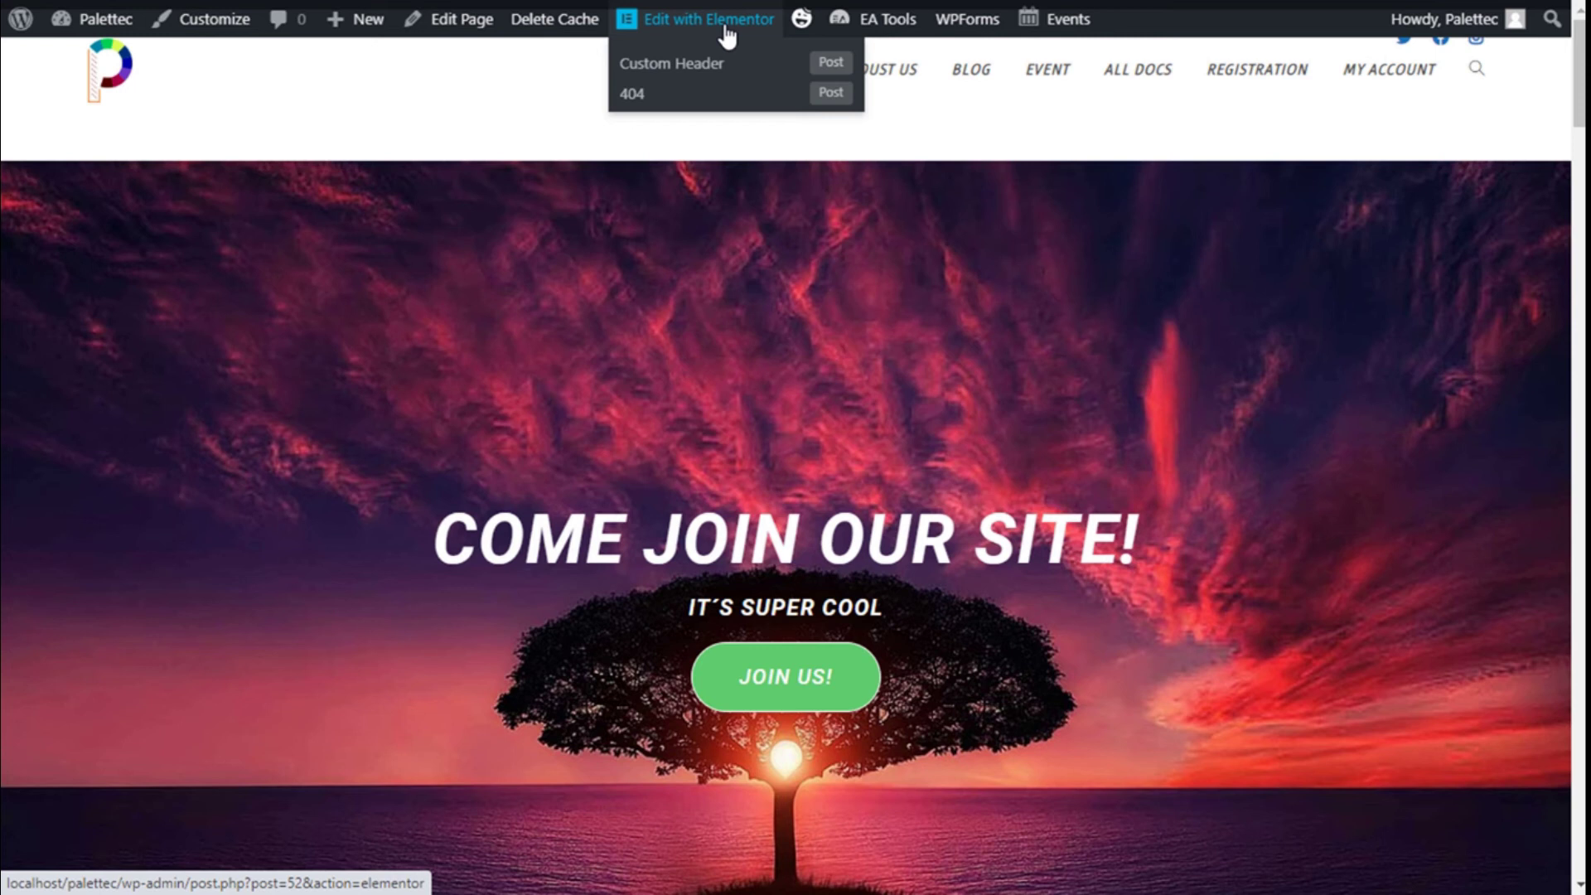
click(723, 23)
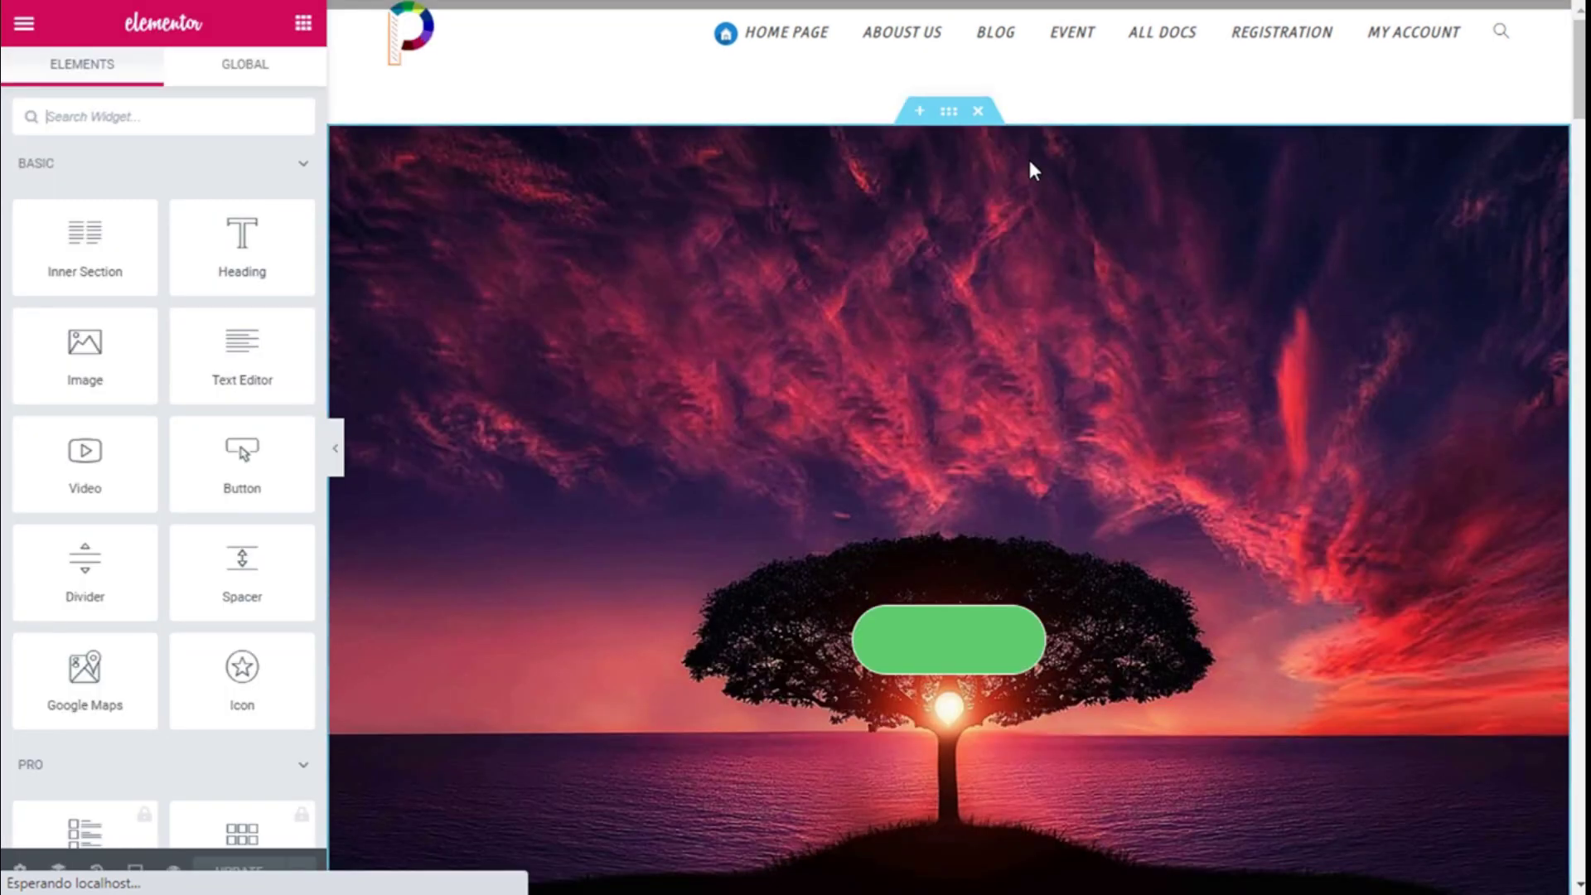
Find the Custom HTML widget by searching 'html' and drop it into the empty section above the footer.
scroll(1042, 164, down, 5)
scroll(1048, 176, down, 20)
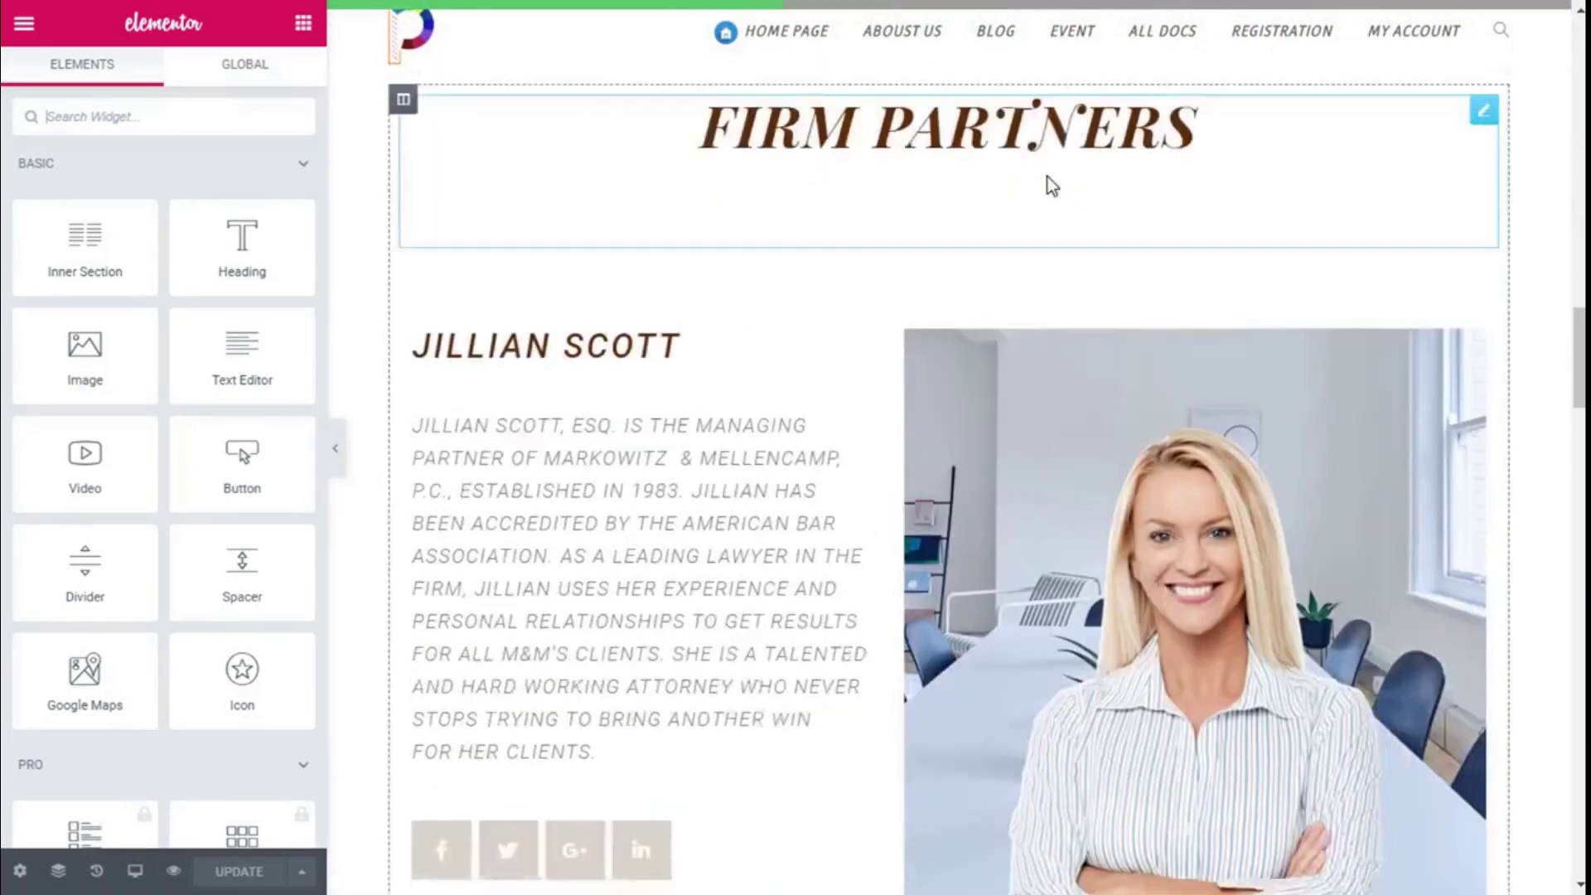
scroll(1047, 176, down, 10)
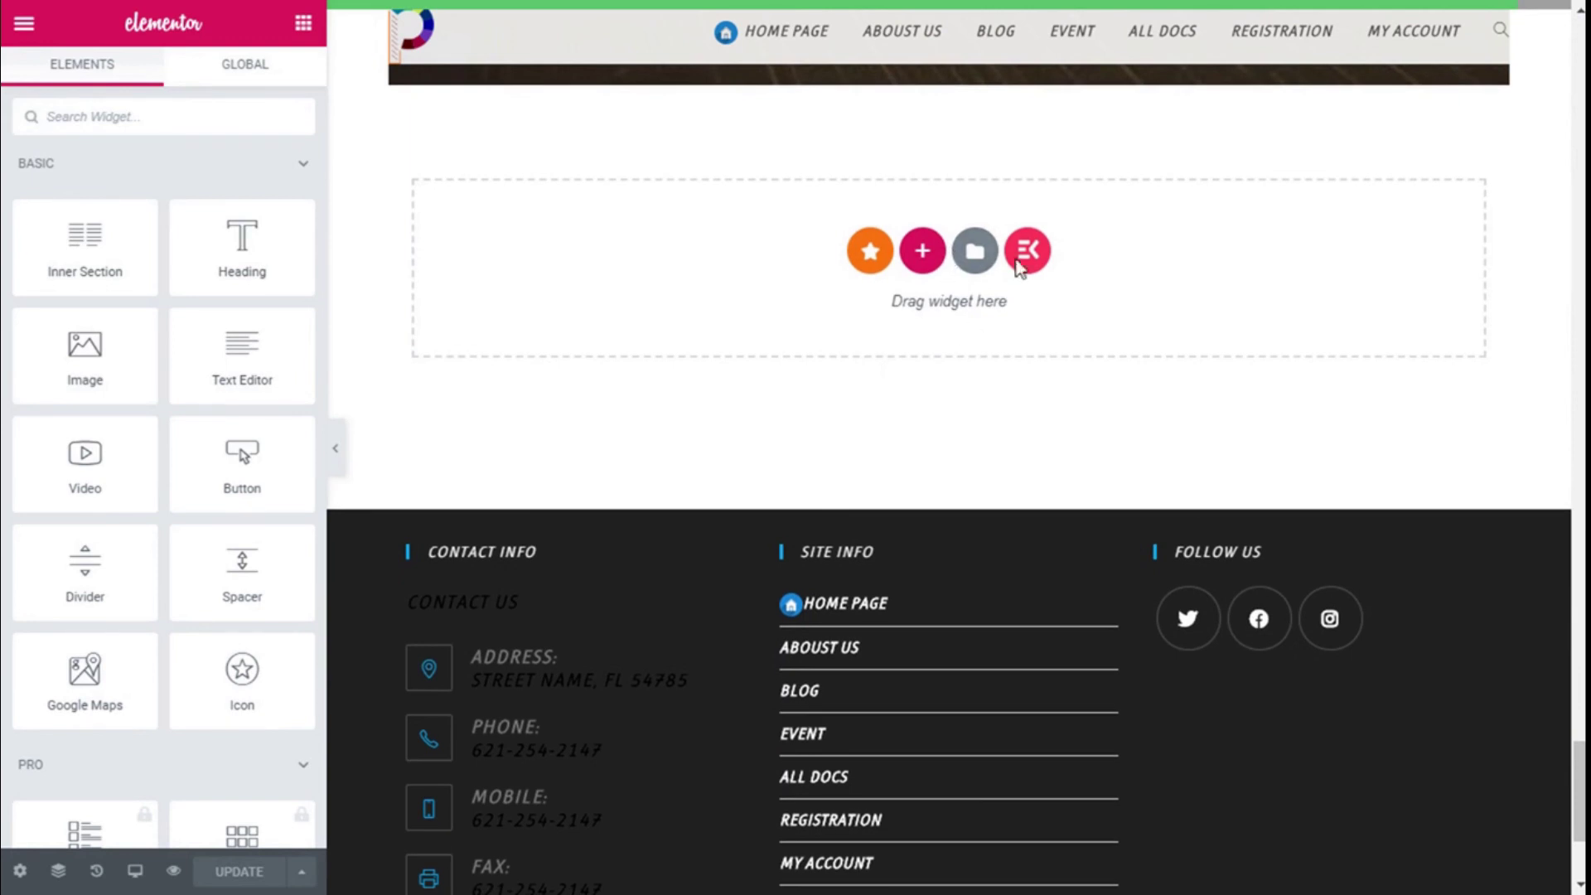
click(103, 115)
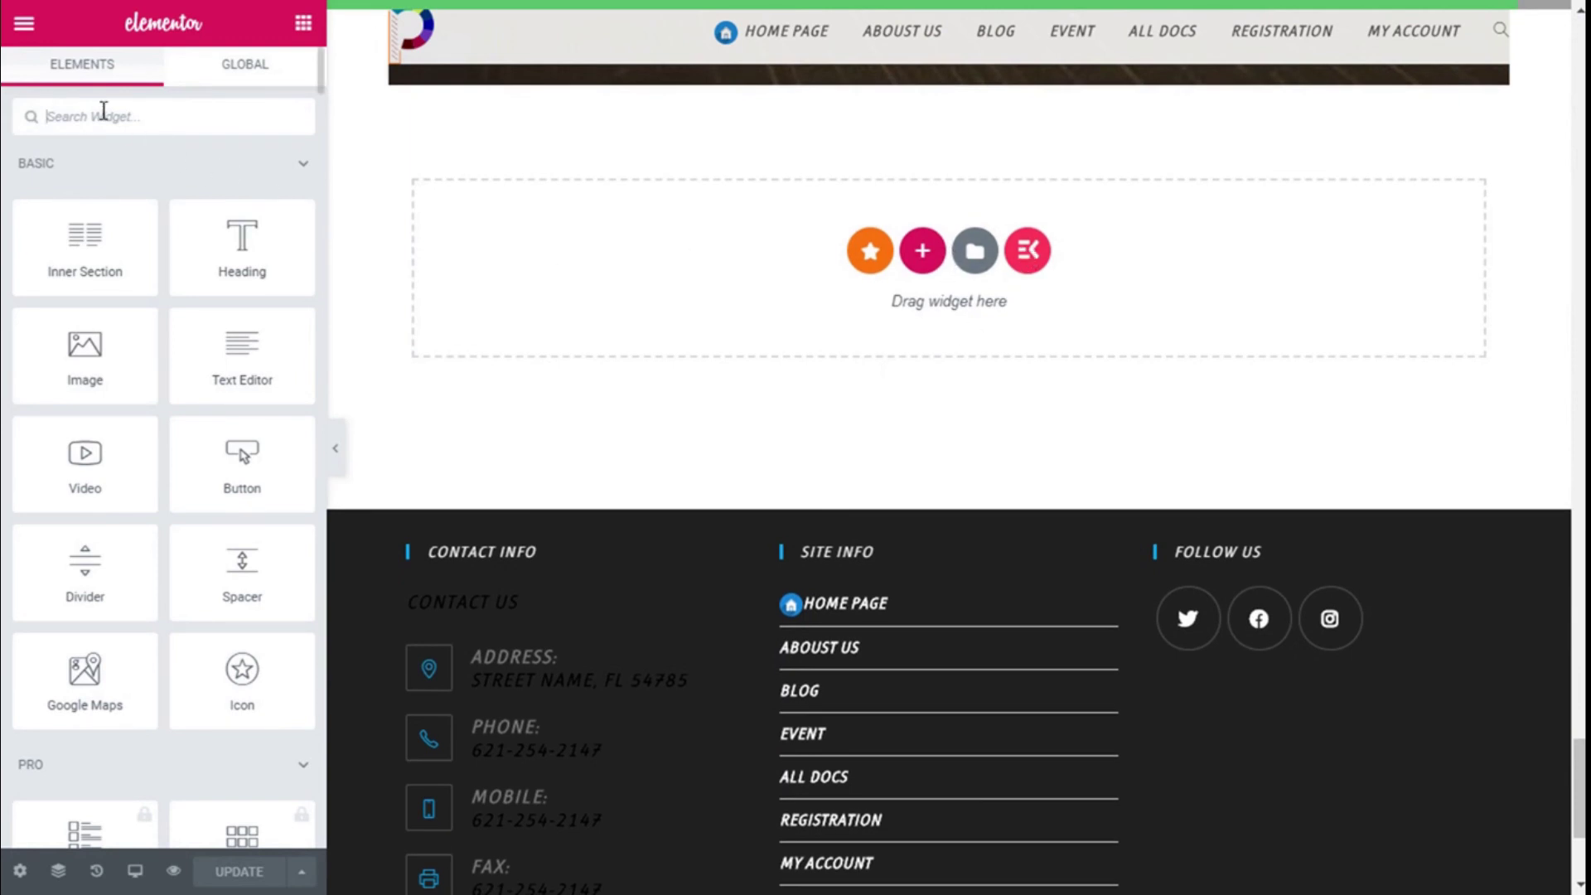
text(html)
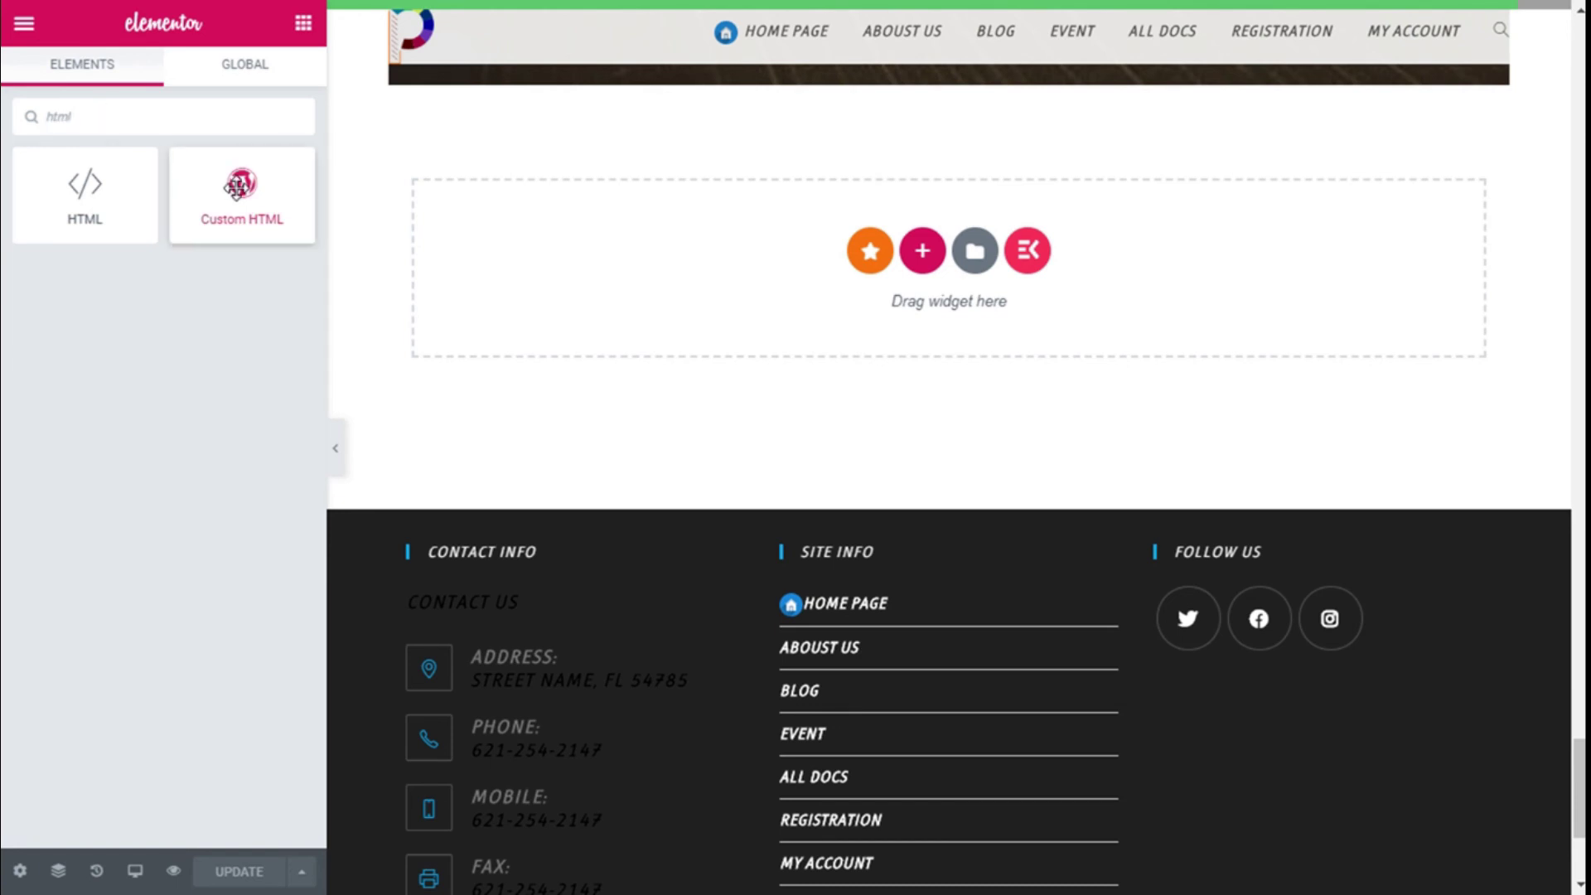
drag(236, 187, 733, 258)
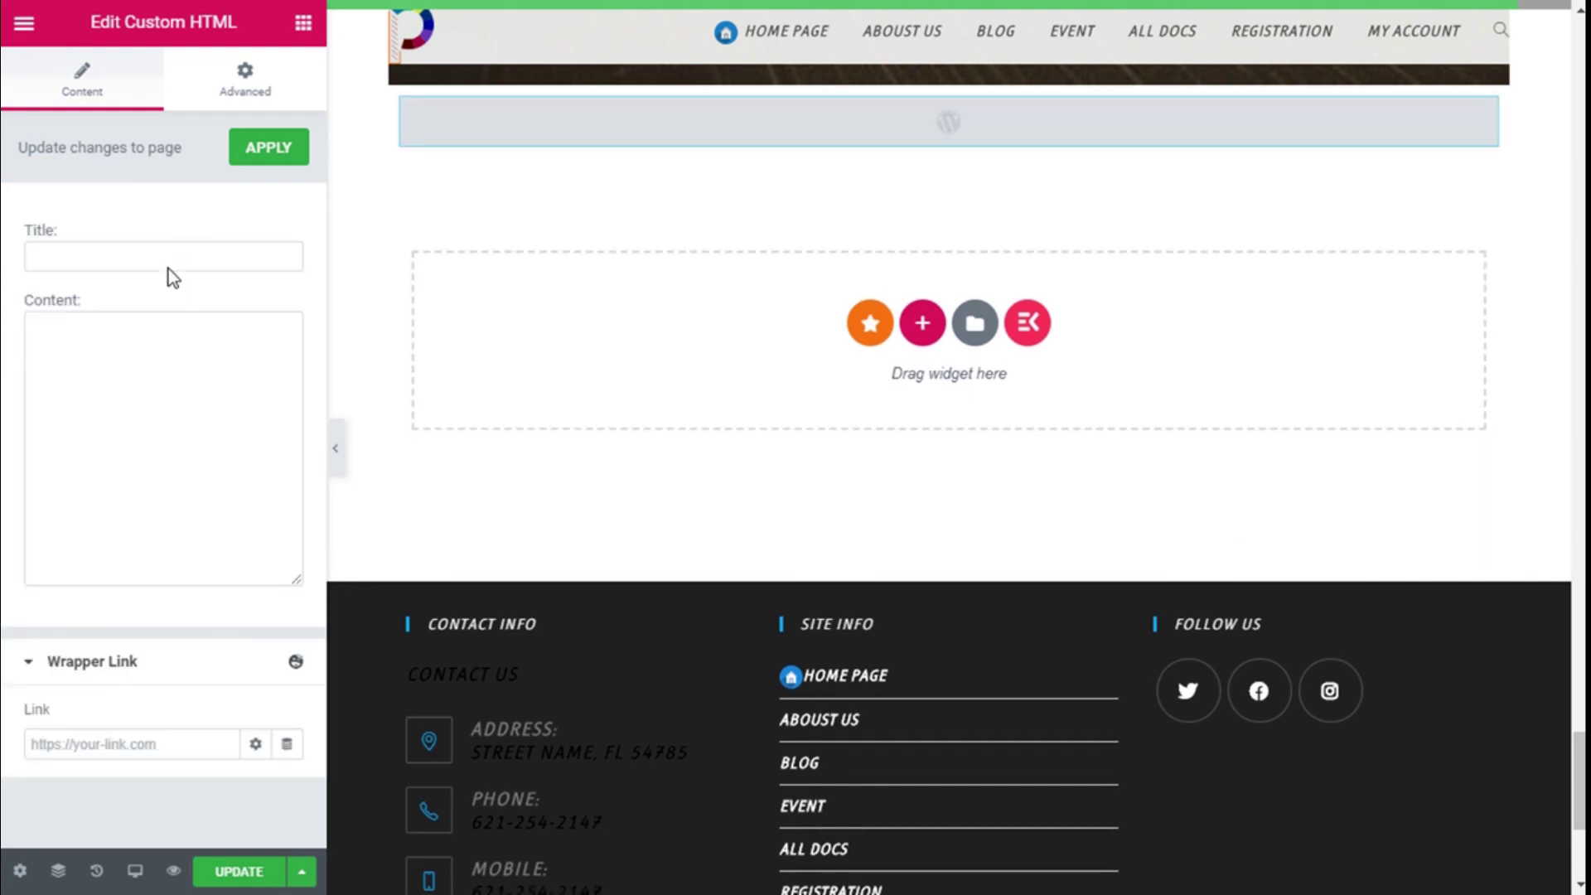
Paste the registration form shortcode into the widget's Content and title it 'Sing up'.
click(107, 361)
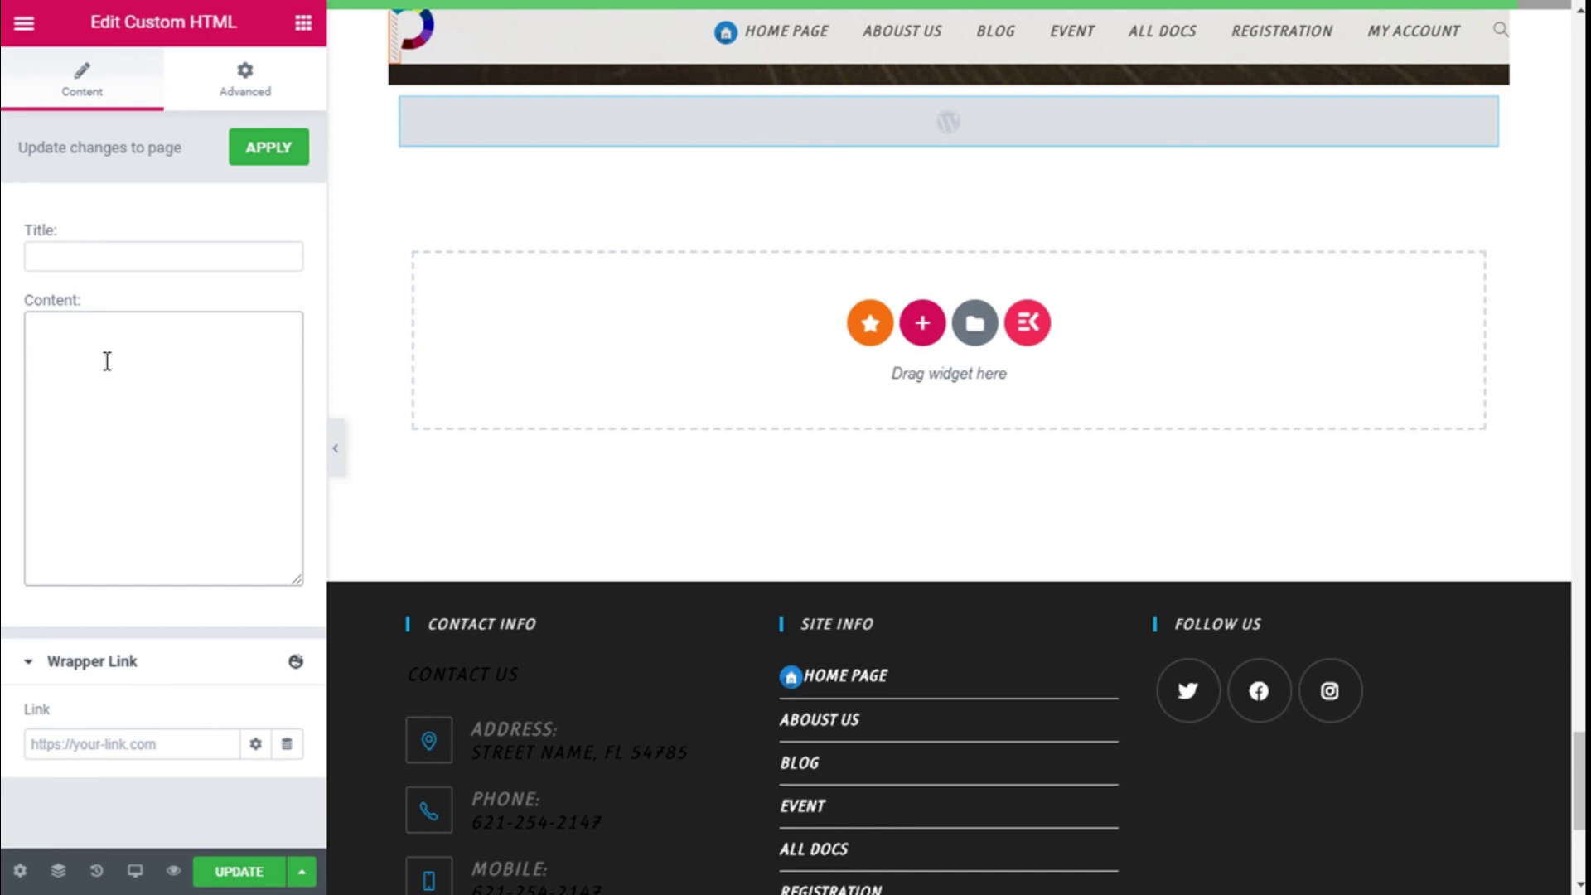
text([user_registration_form id="694"])
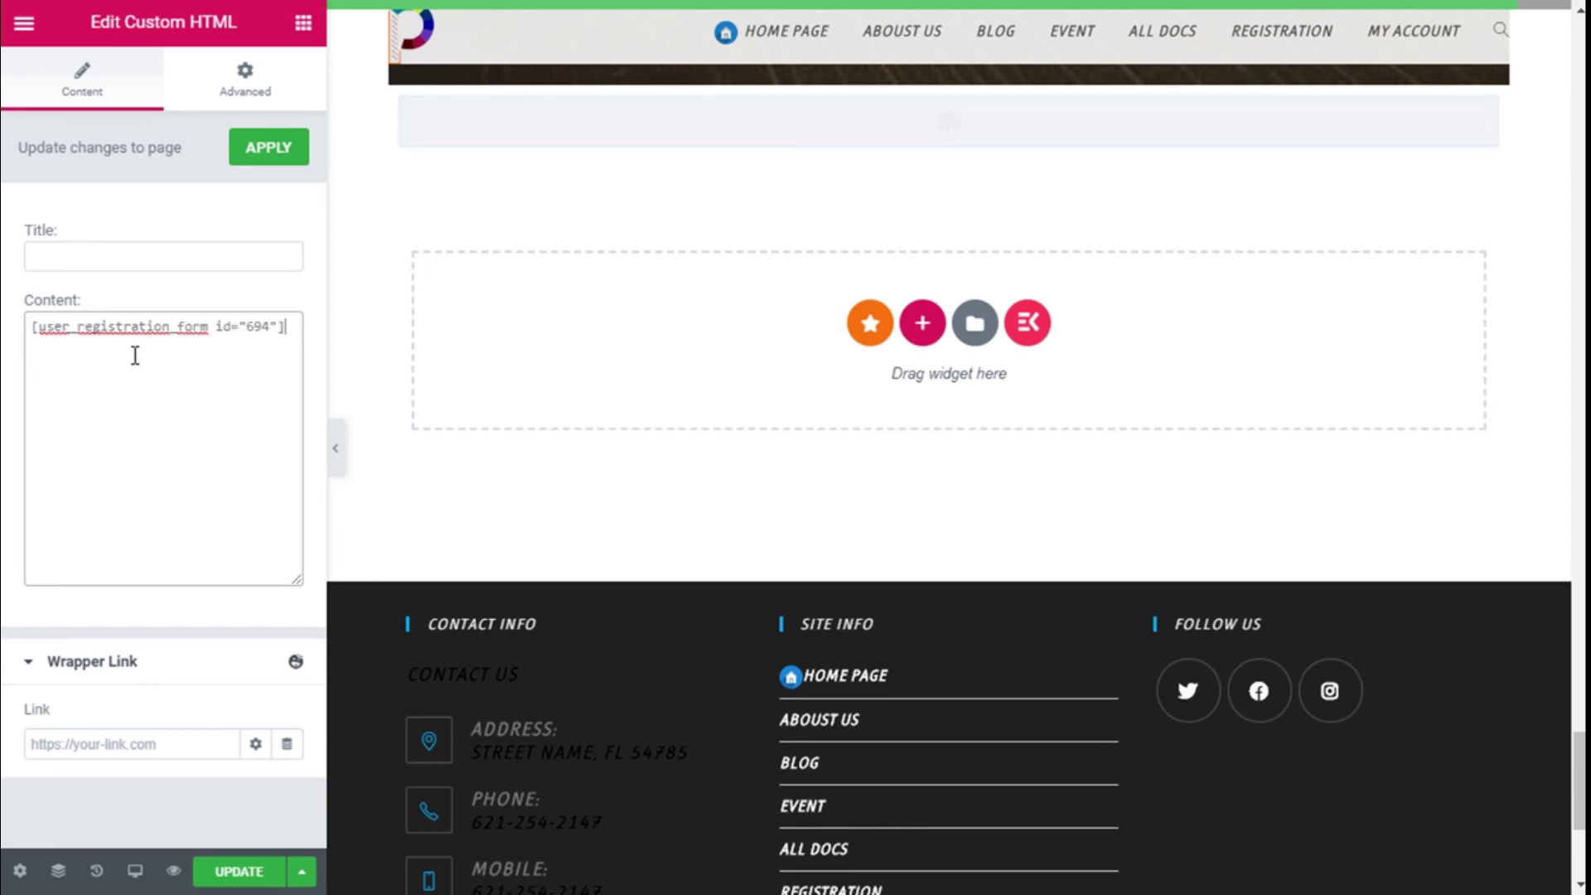
click(138, 249)
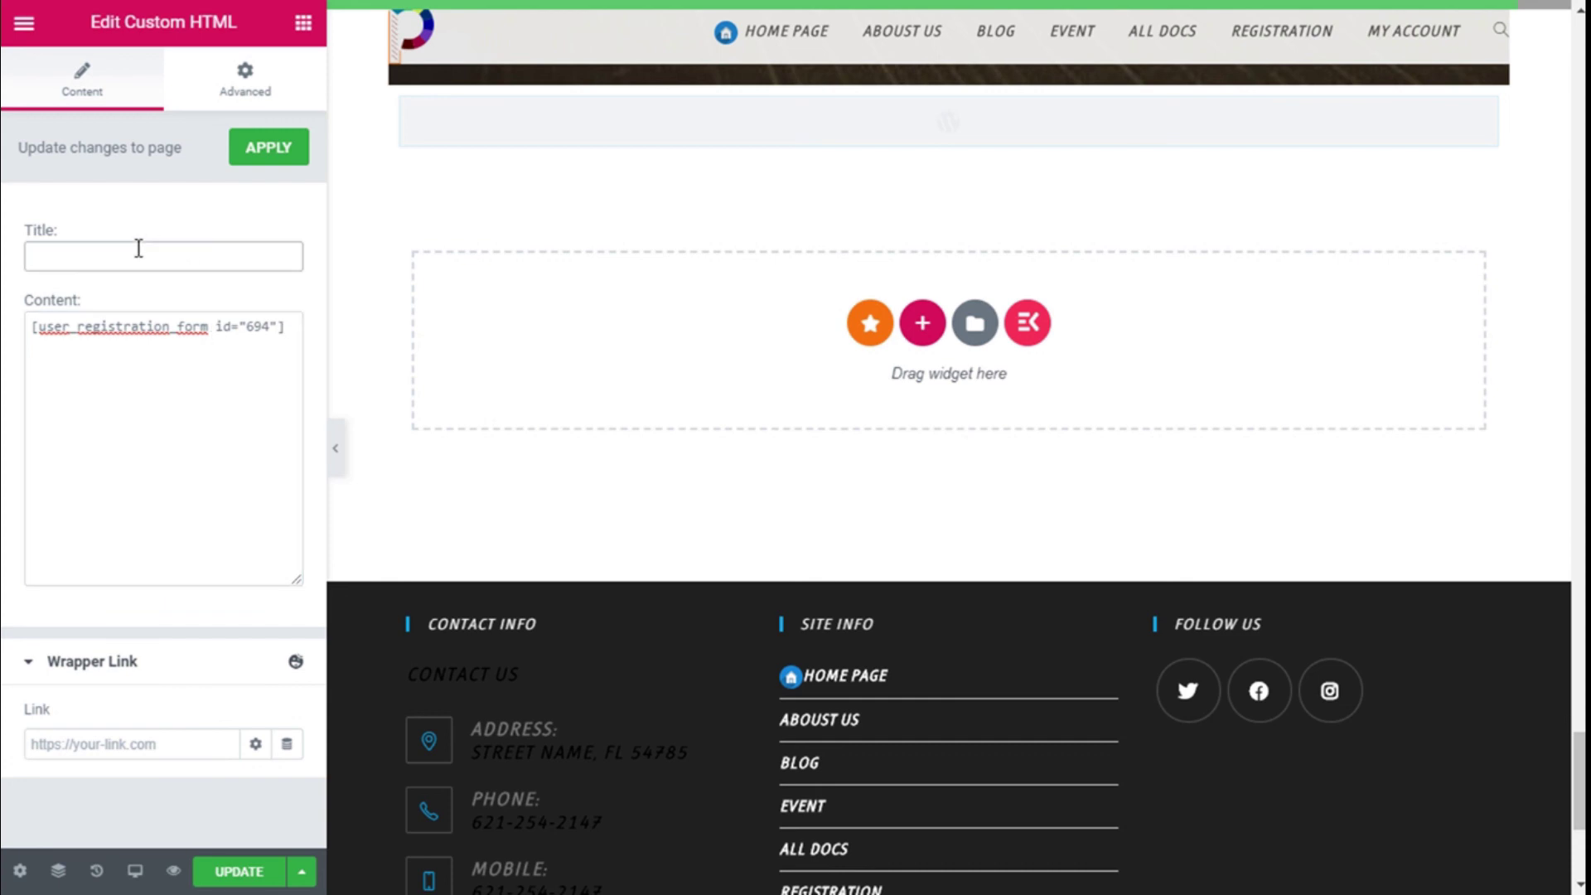
text(Sing up)
click(660, 216)
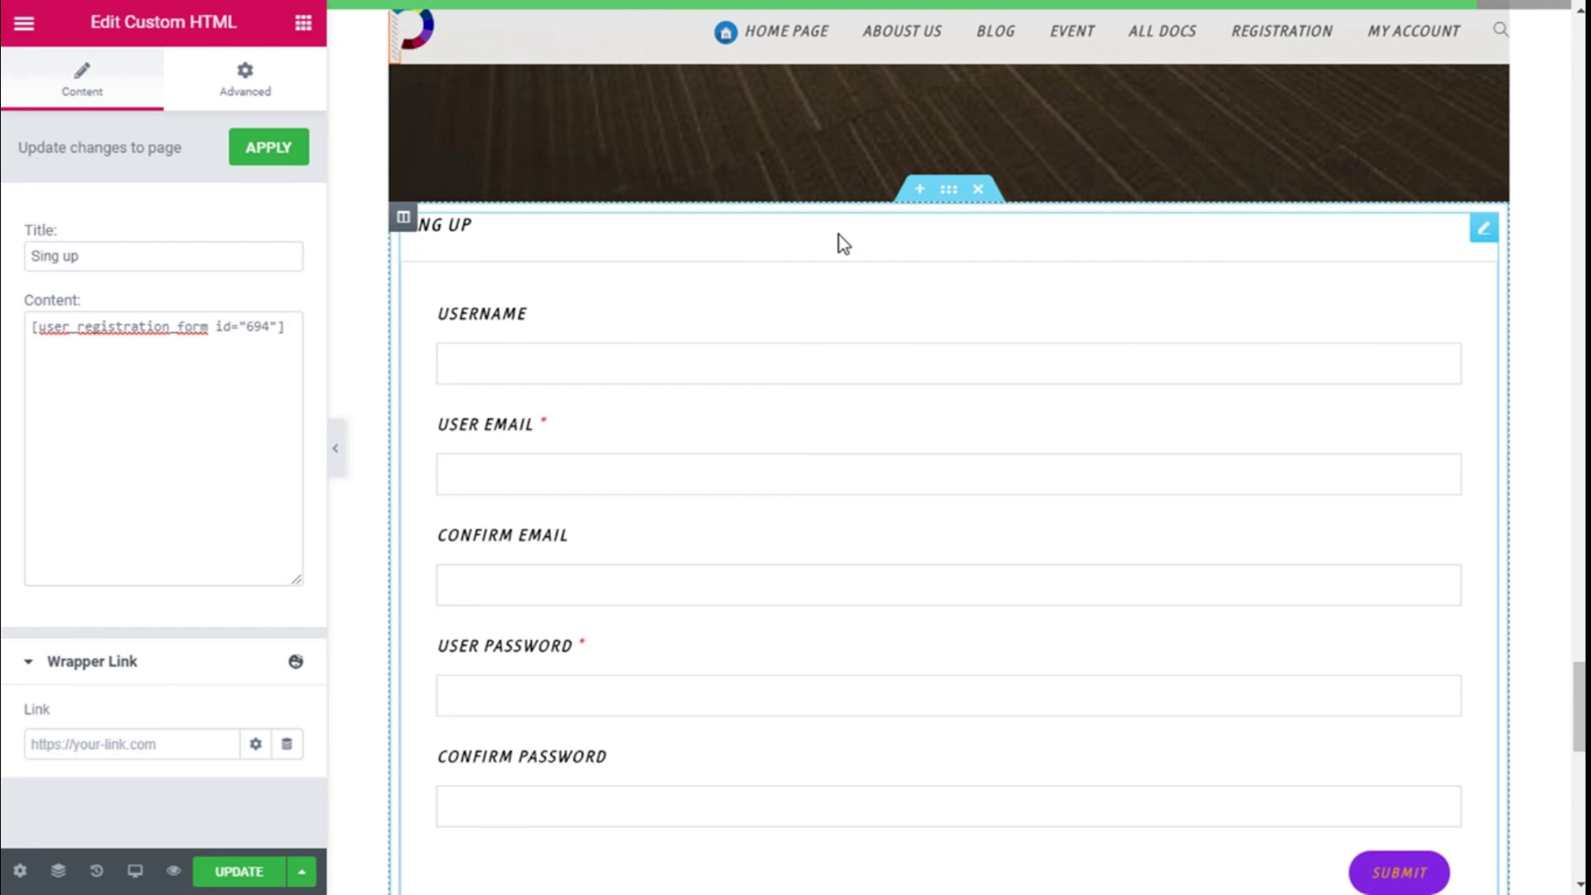
scroll(658, 306, down, 2)
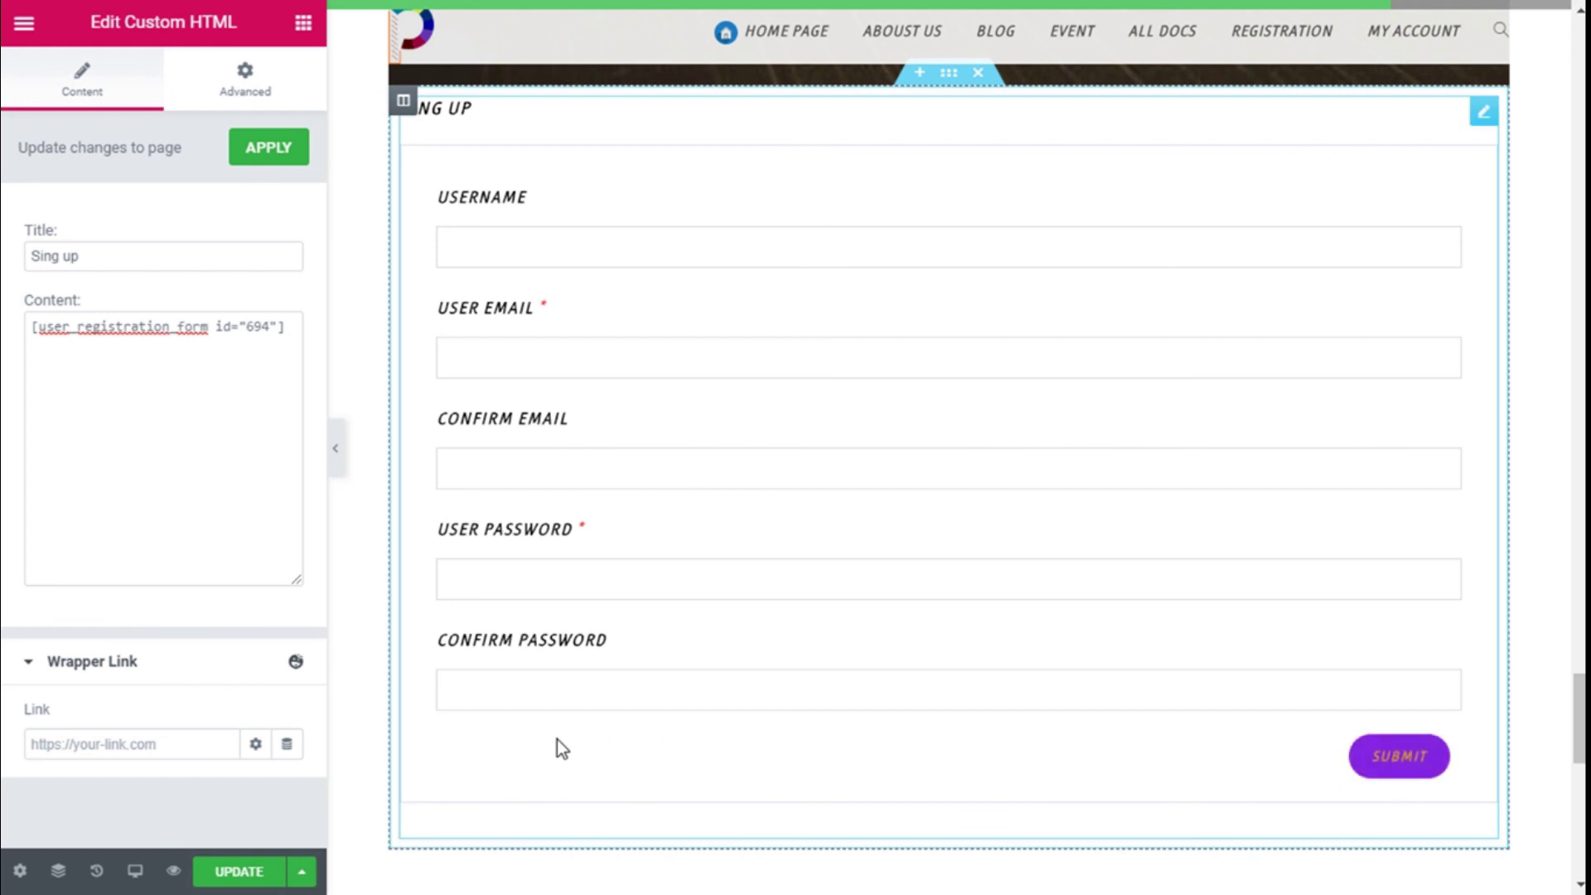
Click UPDATE in the Elementor panel to store the home page changes.
click(242, 873)
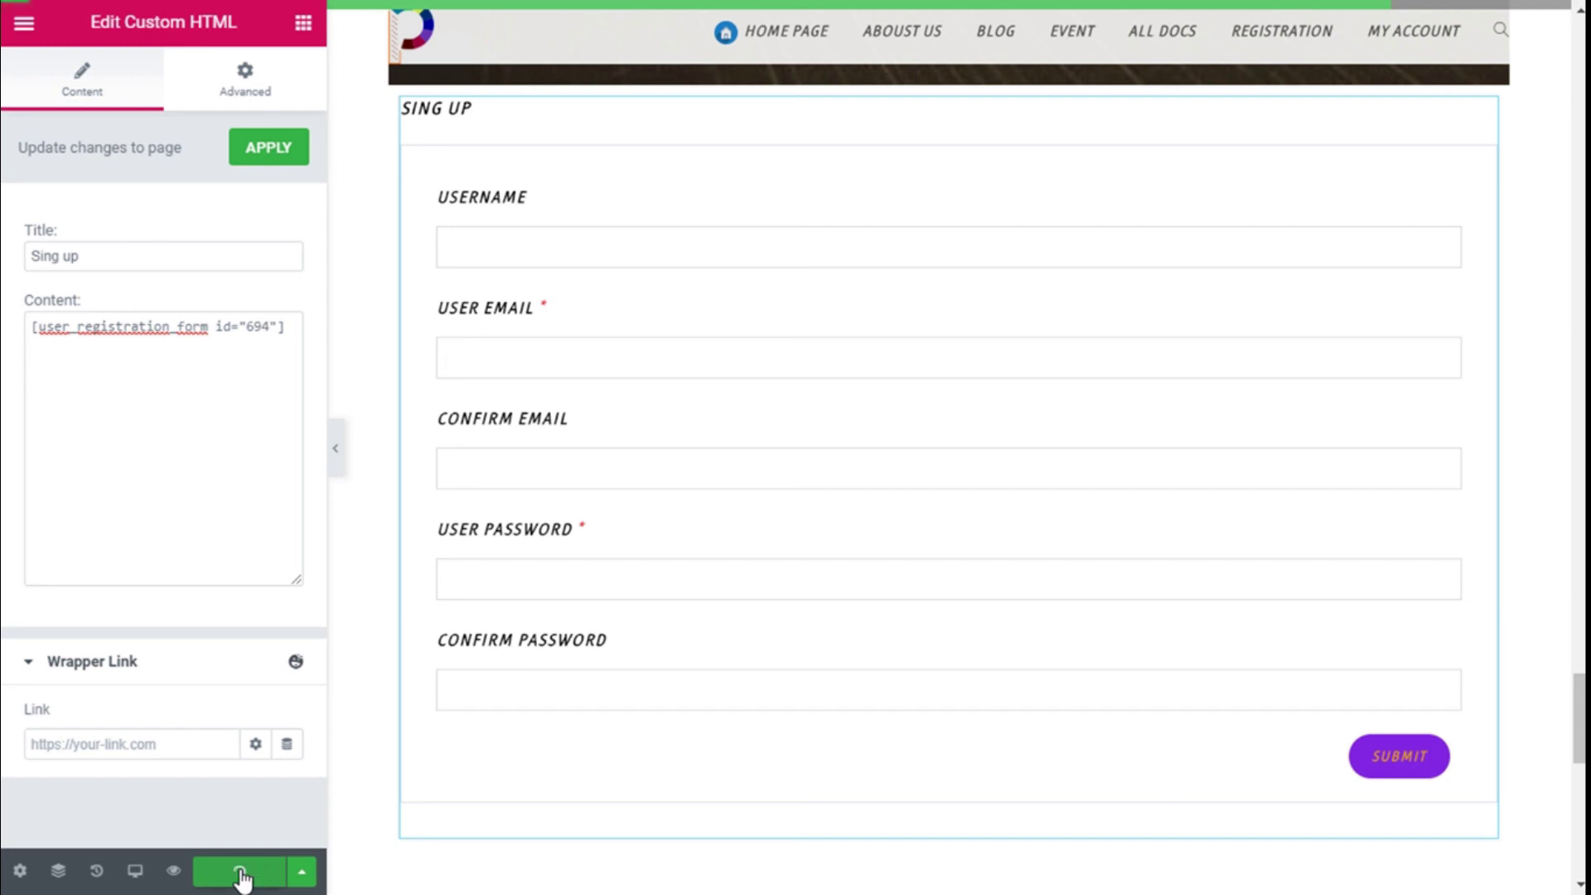